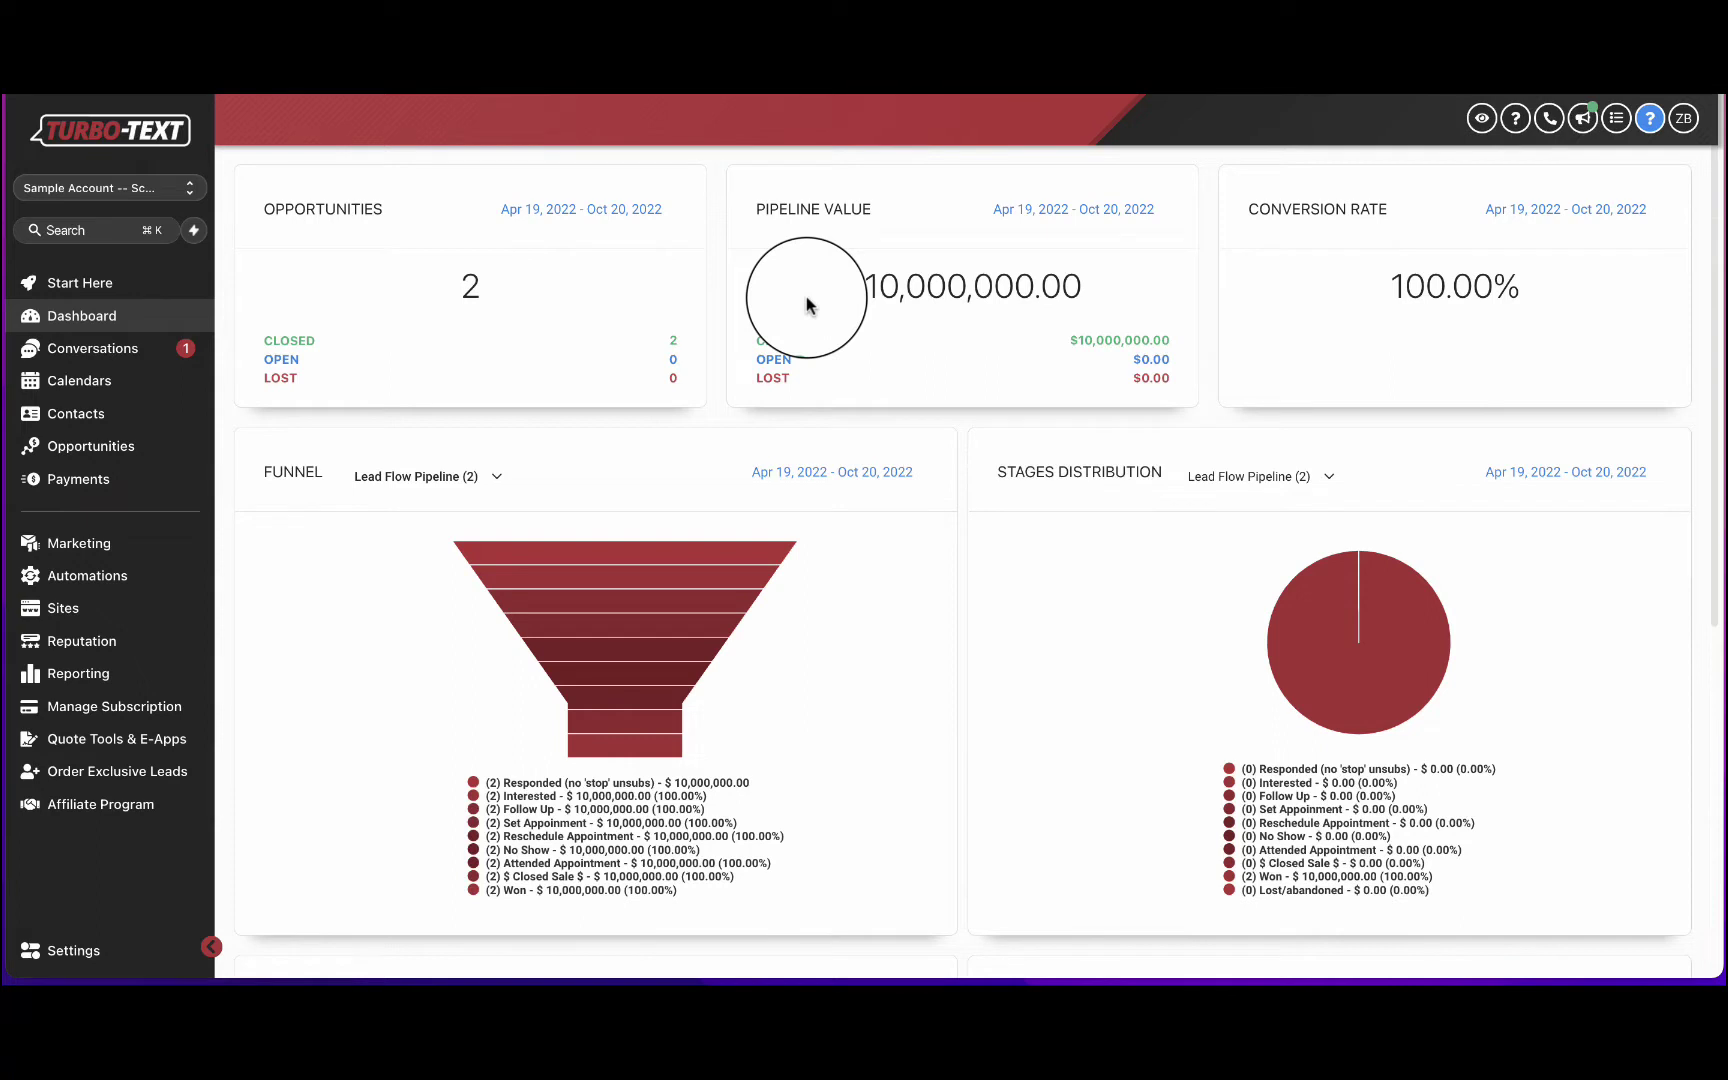
- Create a new automation campaign named "Test Campaign"
{"action": "left_click", "coordinate": [99, 574]}
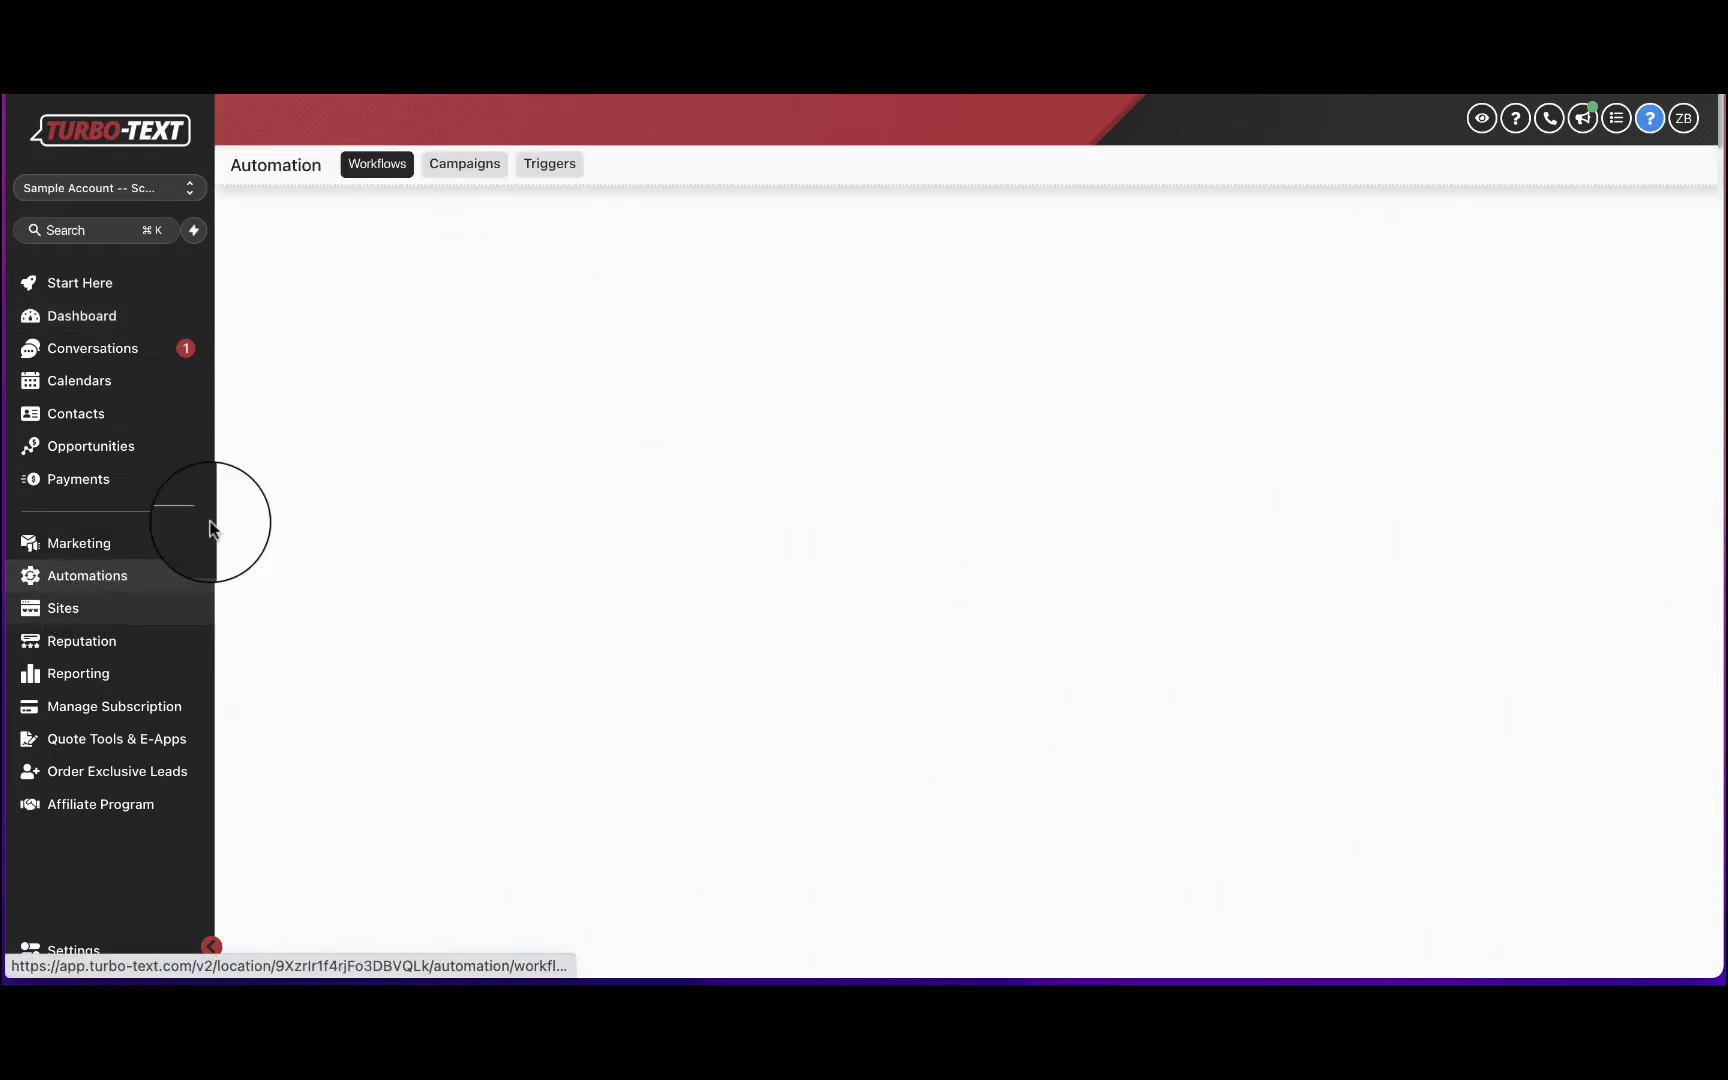
{"action": "left_click", "coordinate": [452, 165]}
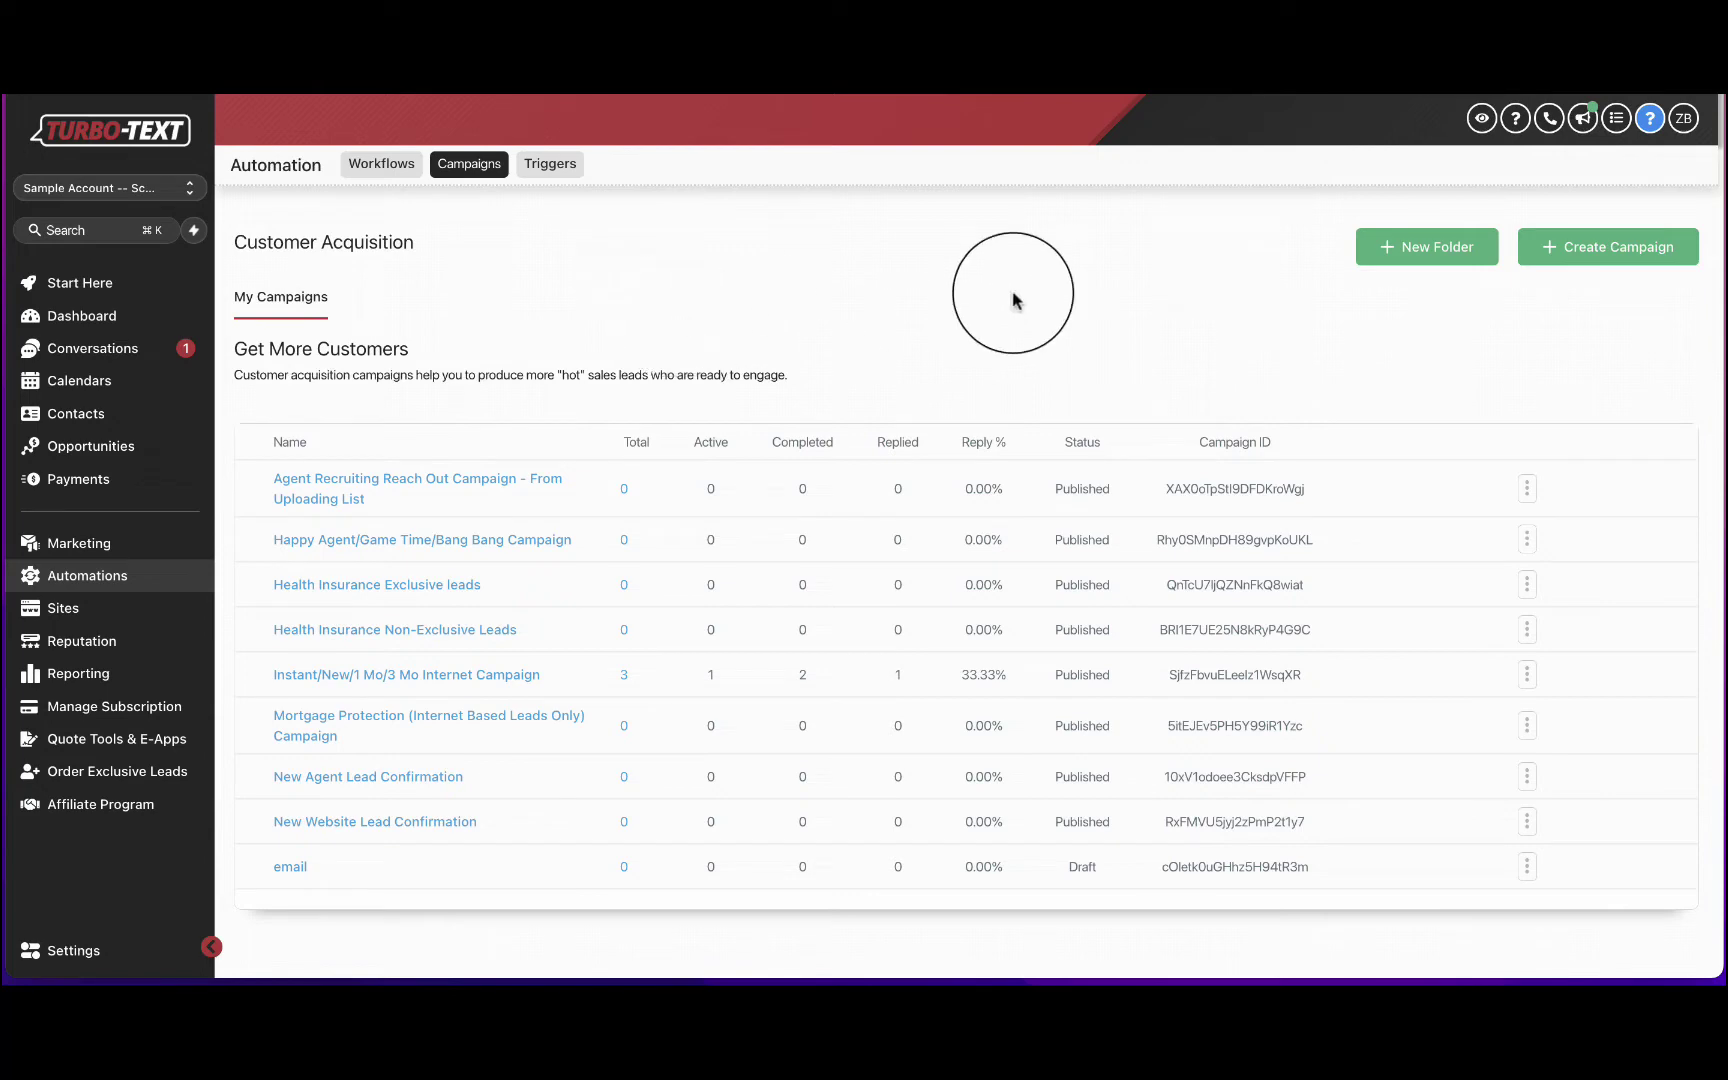
{"action": "left_click", "coordinate": [1585, 260]}
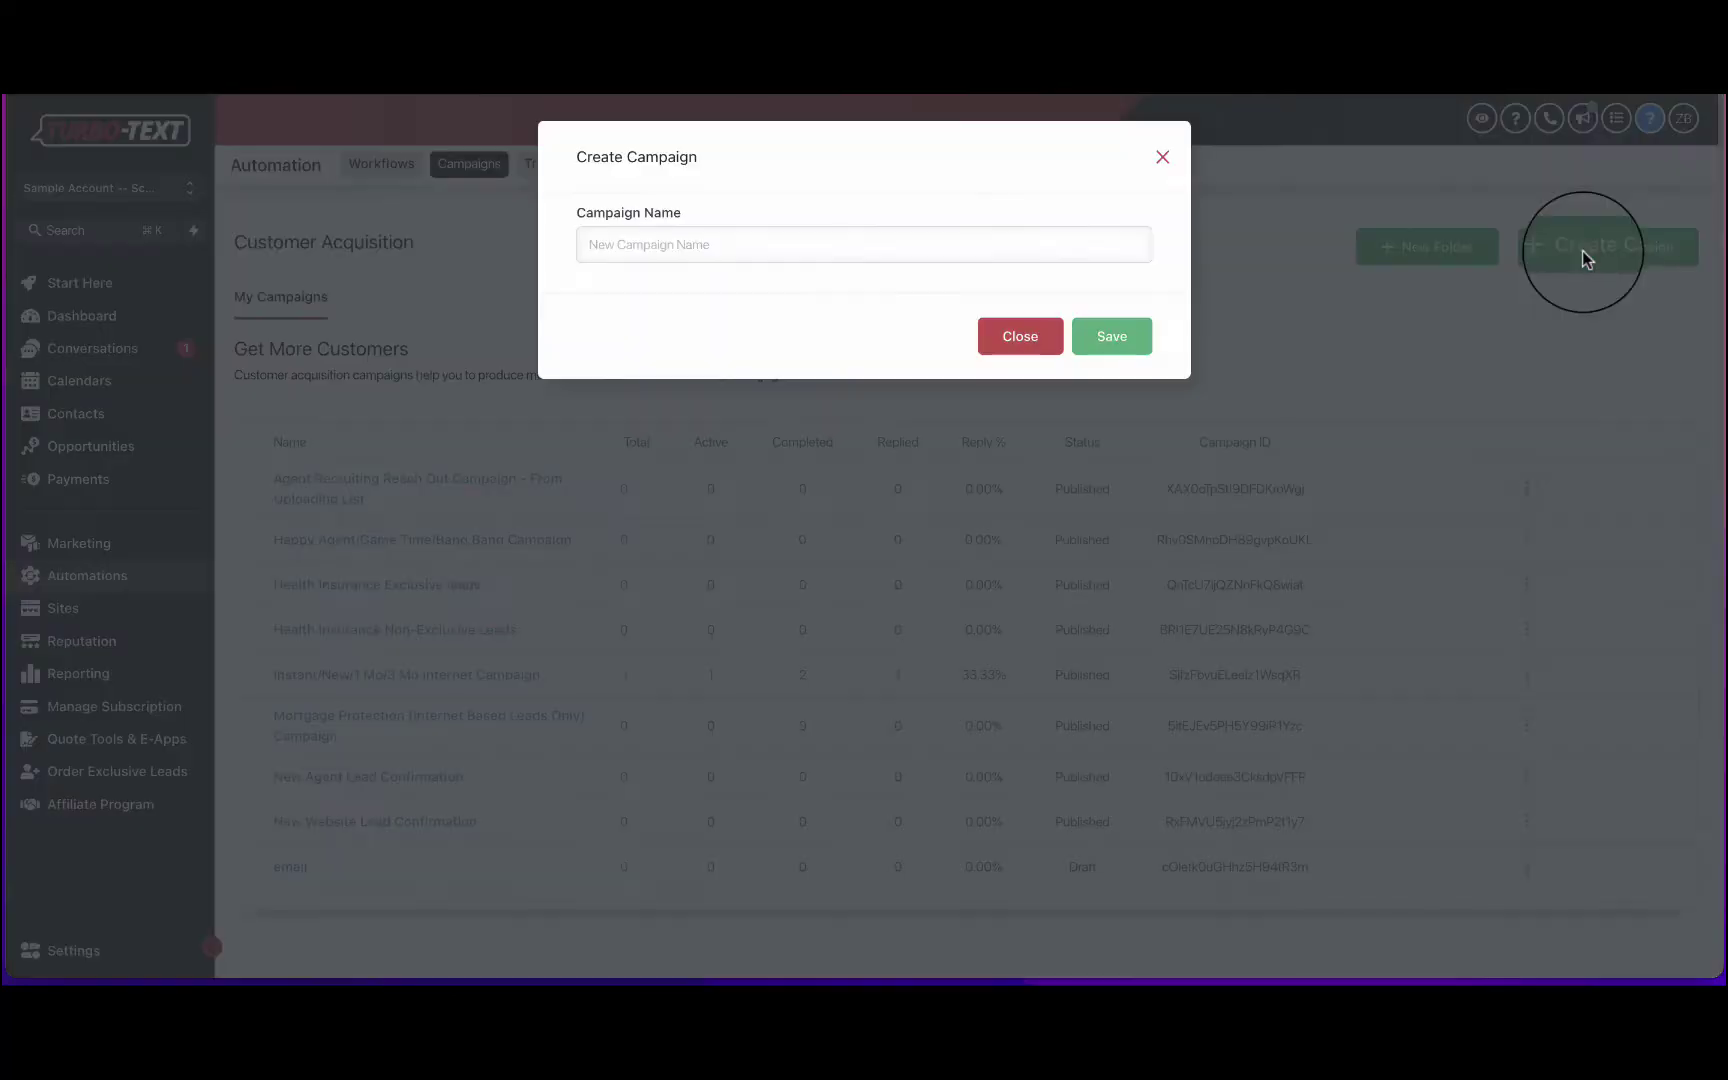
{"action": "left_click", "coordinate": [1076, 243]}
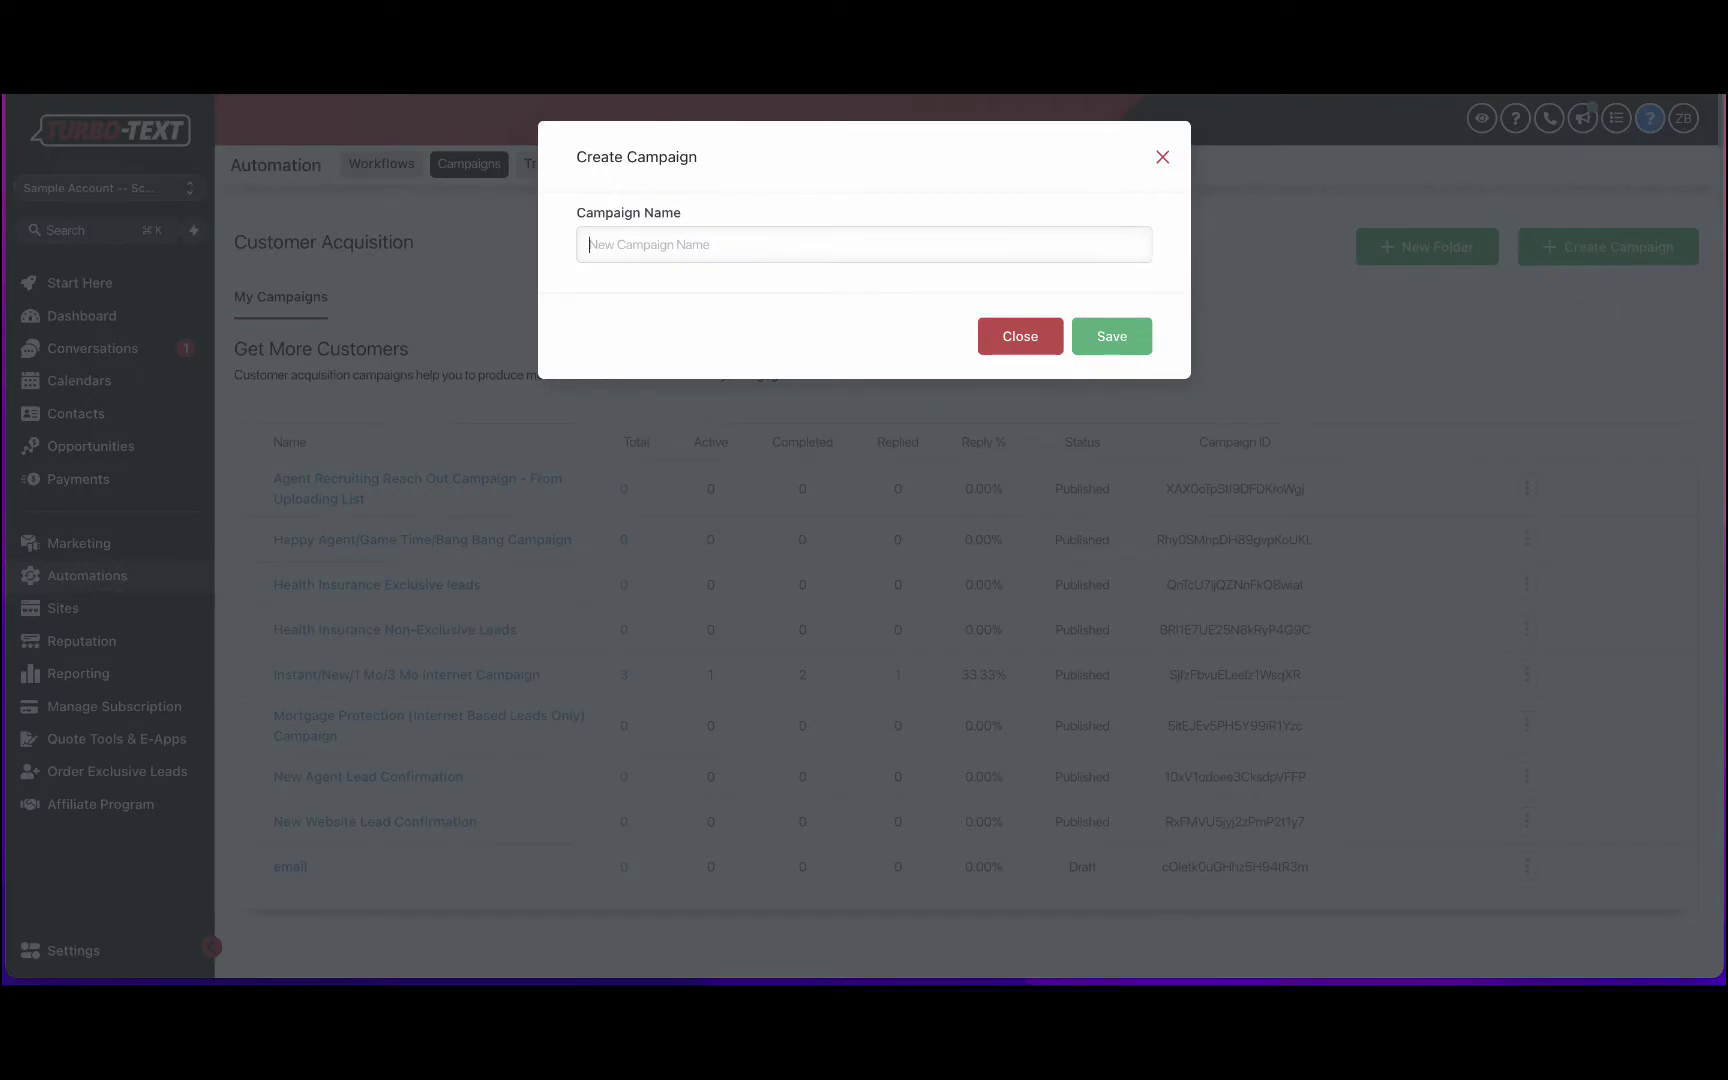
{"action": "type", "text": "Test Campaign"}
{"action": "left_click", "coordinate": [1128, 334]}
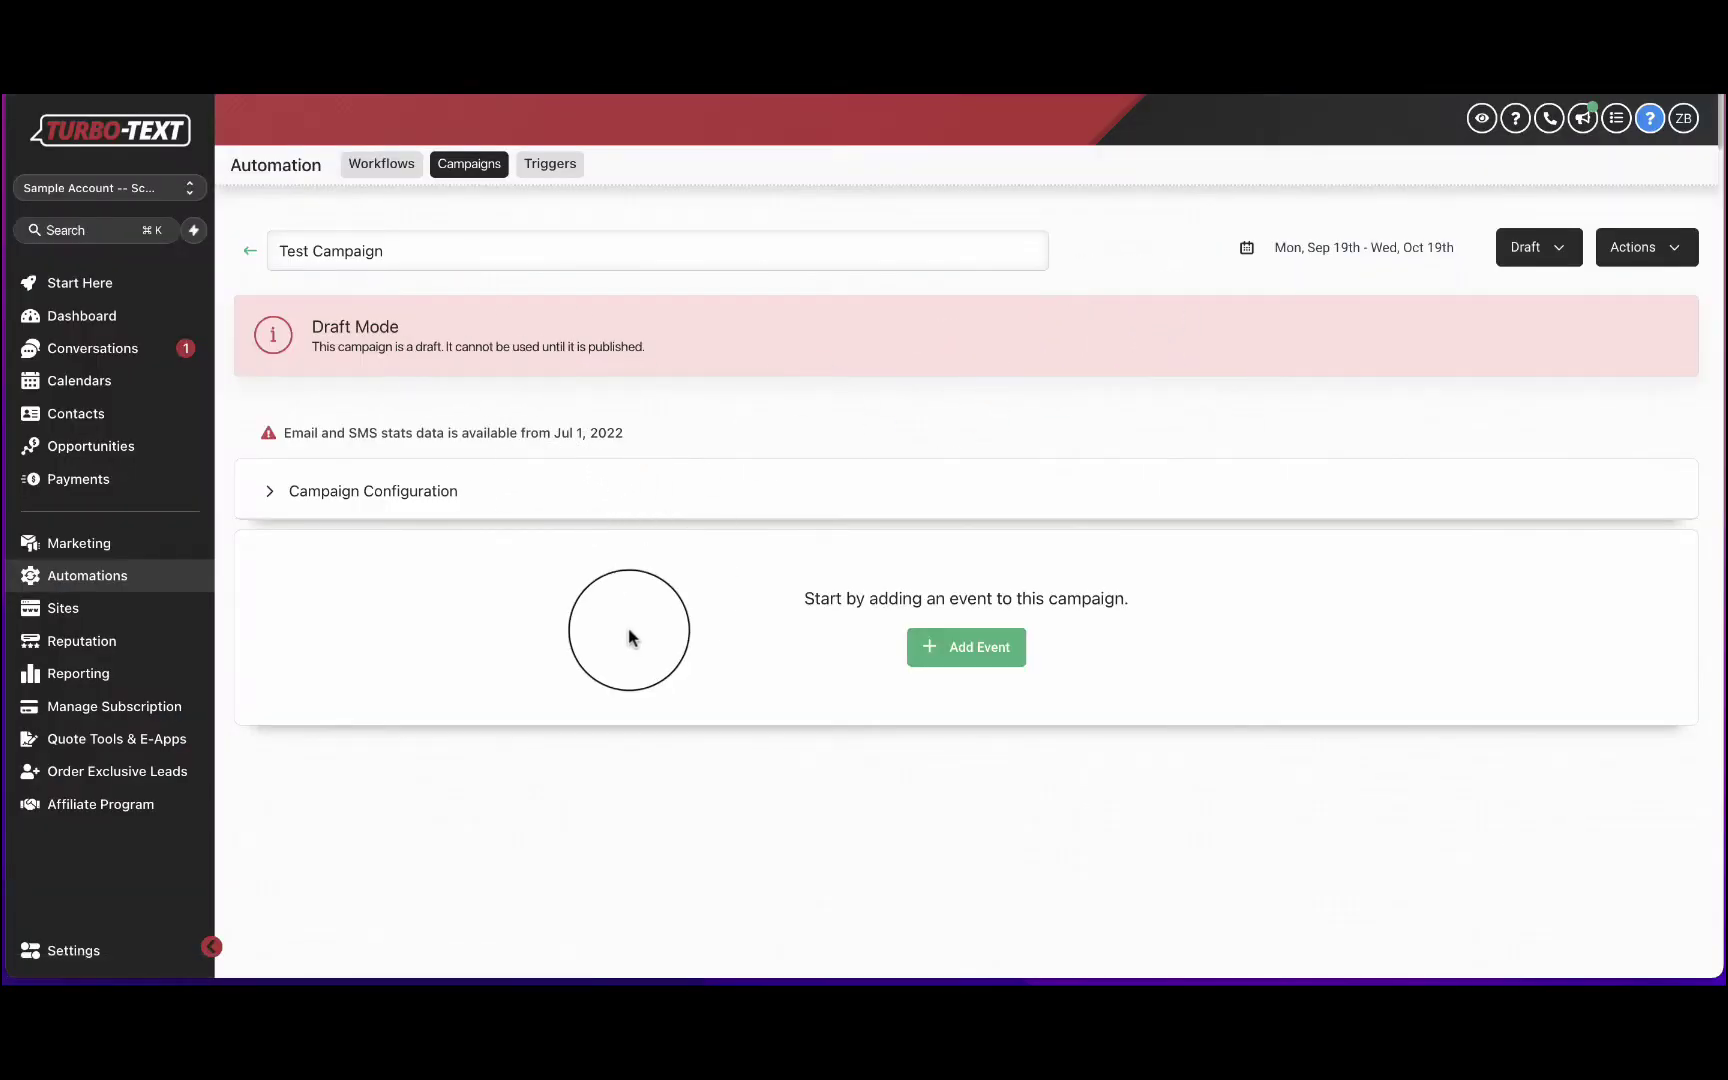
- Add an SMS as the first event of Test Campaign
{"action": "left_click", "coordinate": [985, 652]}
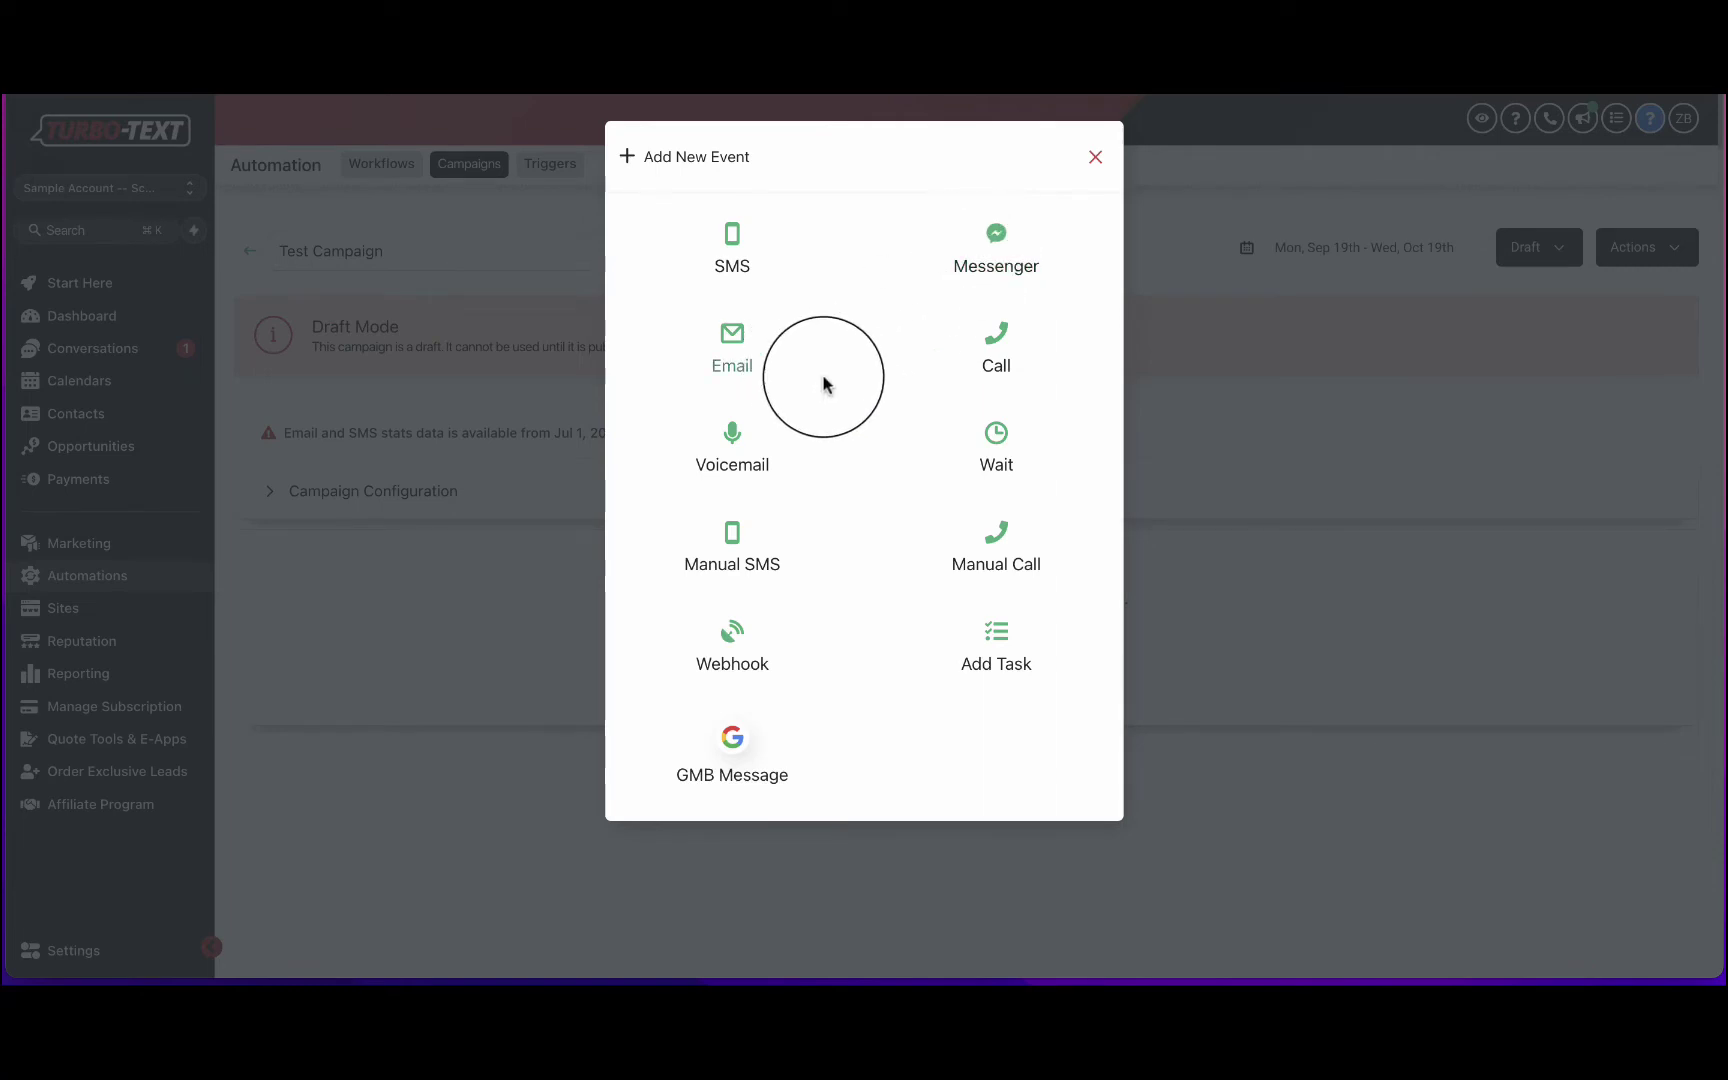
{"action": "left_click", "coordinate": [733, 250]}
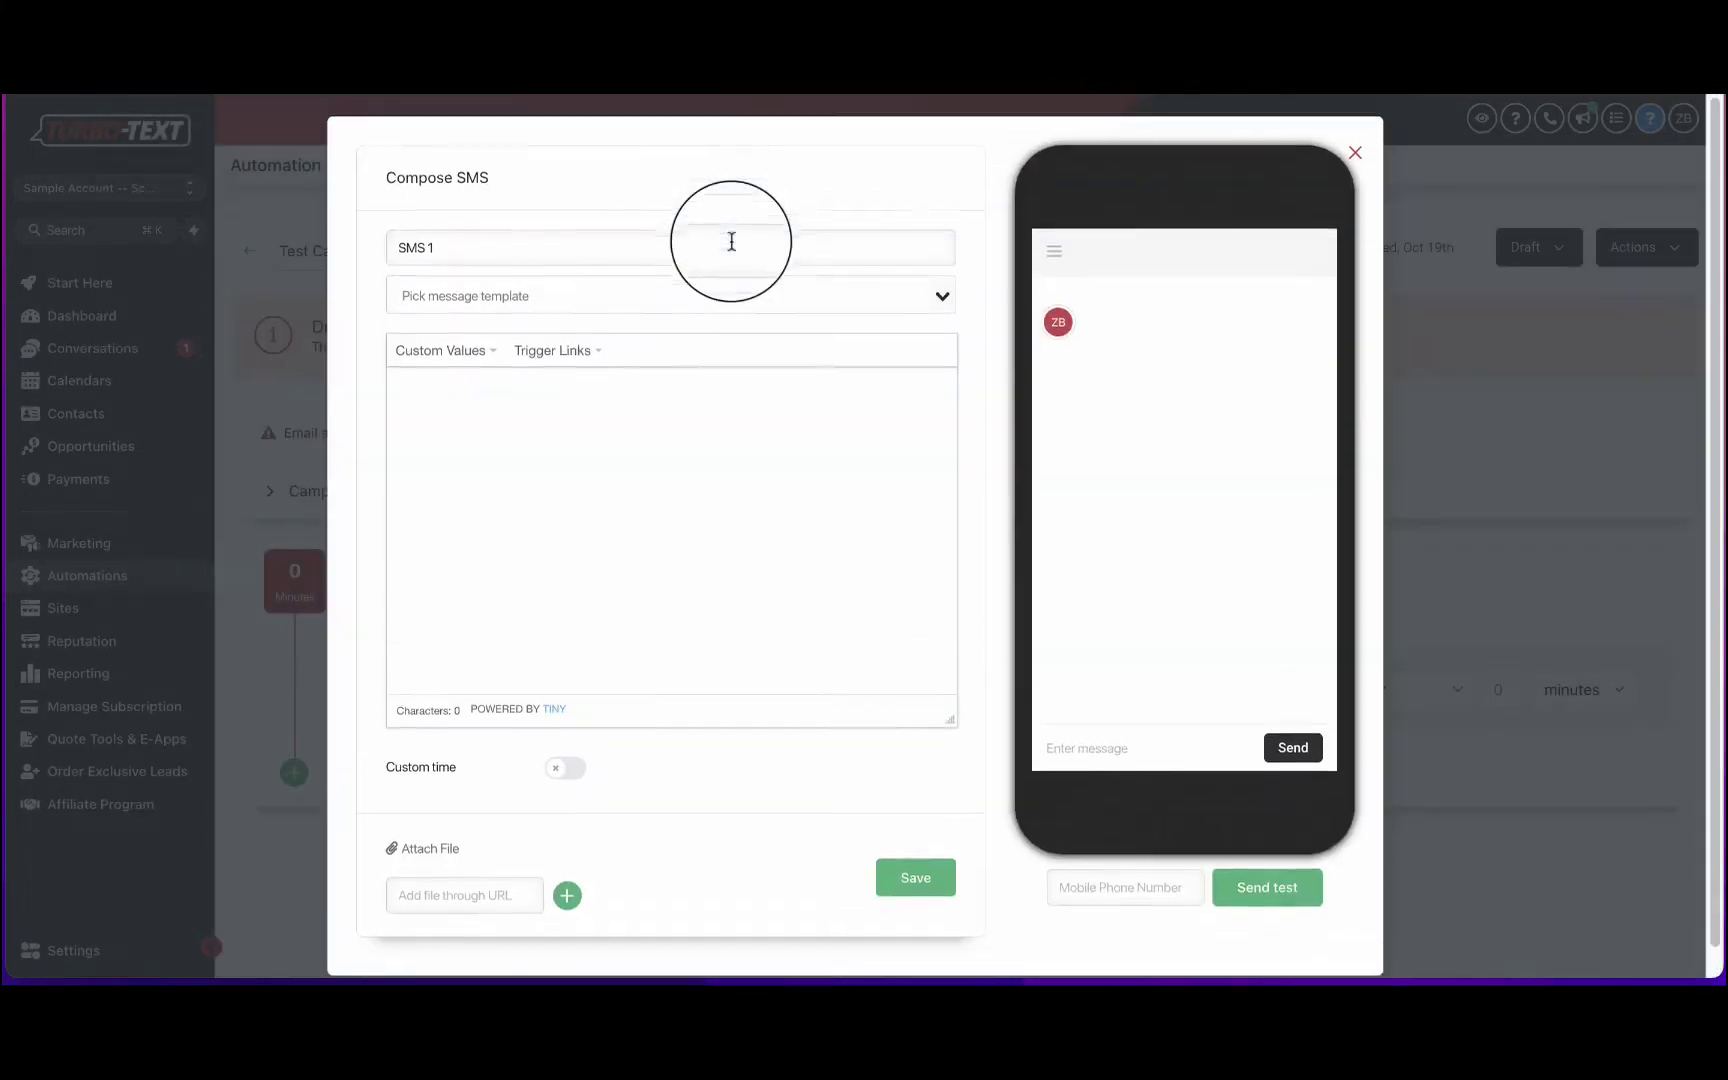
{"action": "left_click", "coordinate": [594, 456]}
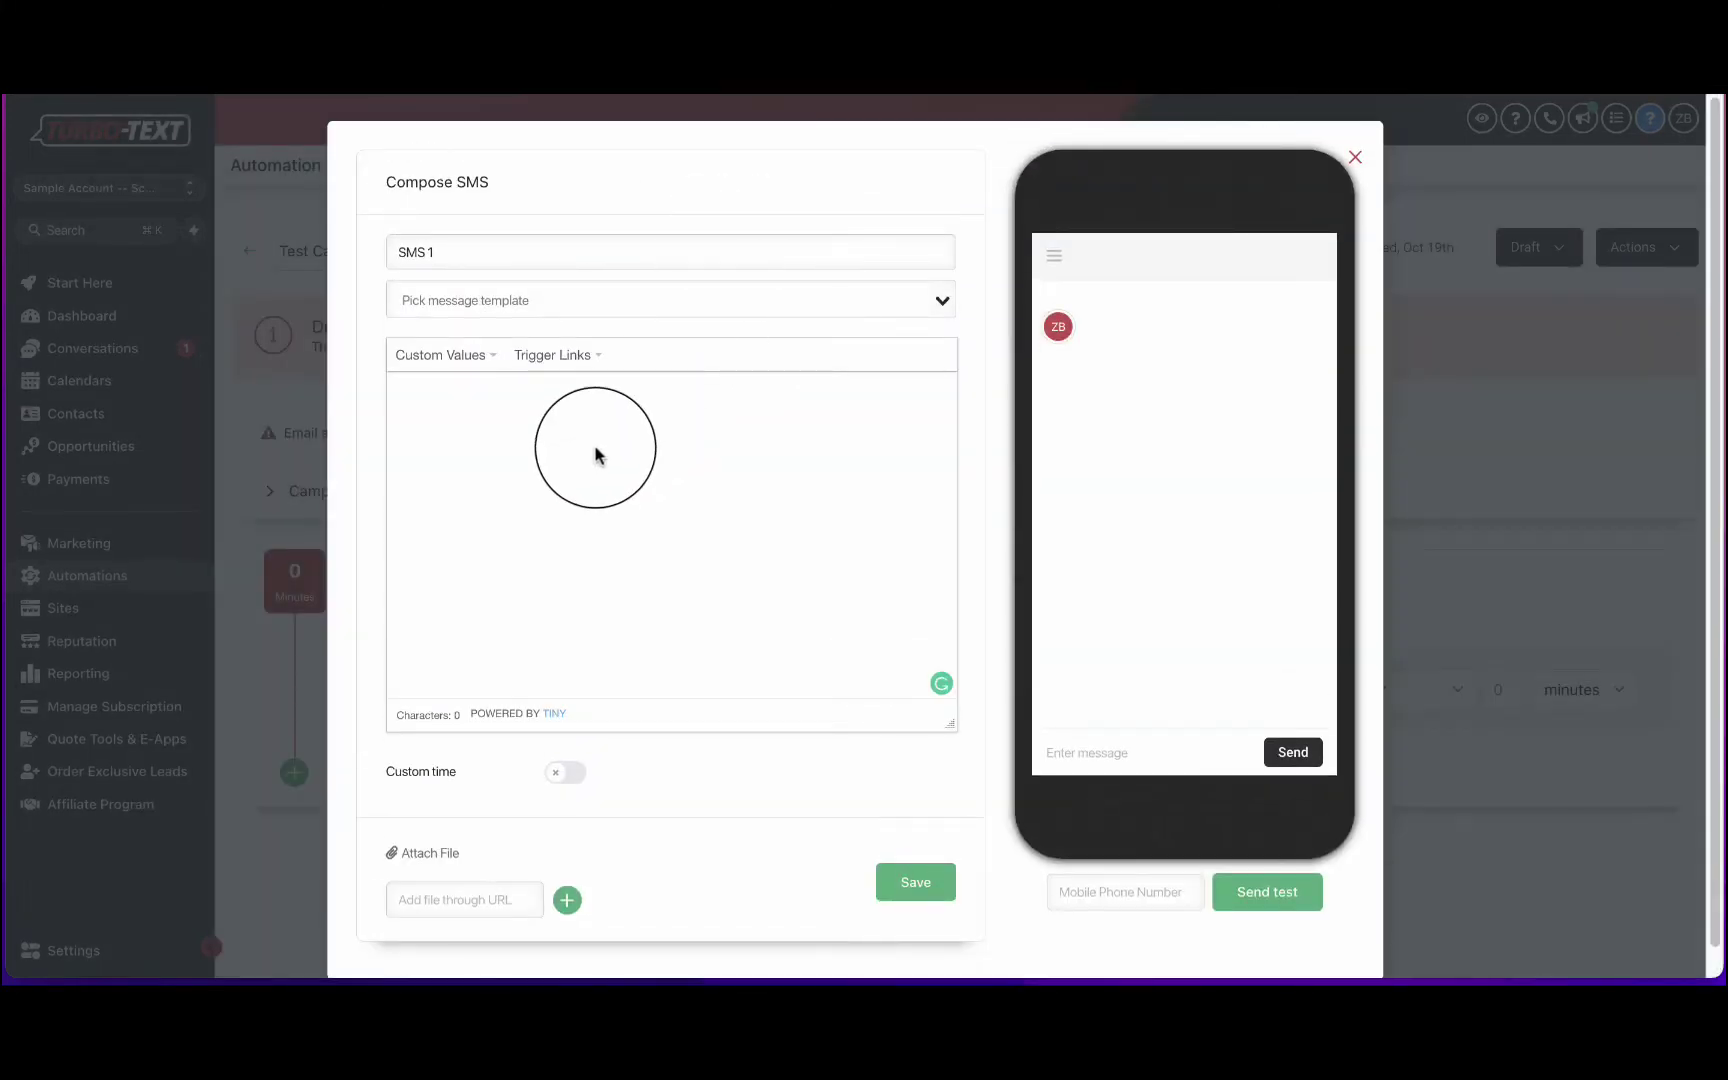
- Re-enter "SMS 1" as the name of the text message event
{"action": "left_click", "coordinate": [494, 258]}
{"action": "key", "text": "BackSpace"}
{"action": "key", "text": "BackSpace"}
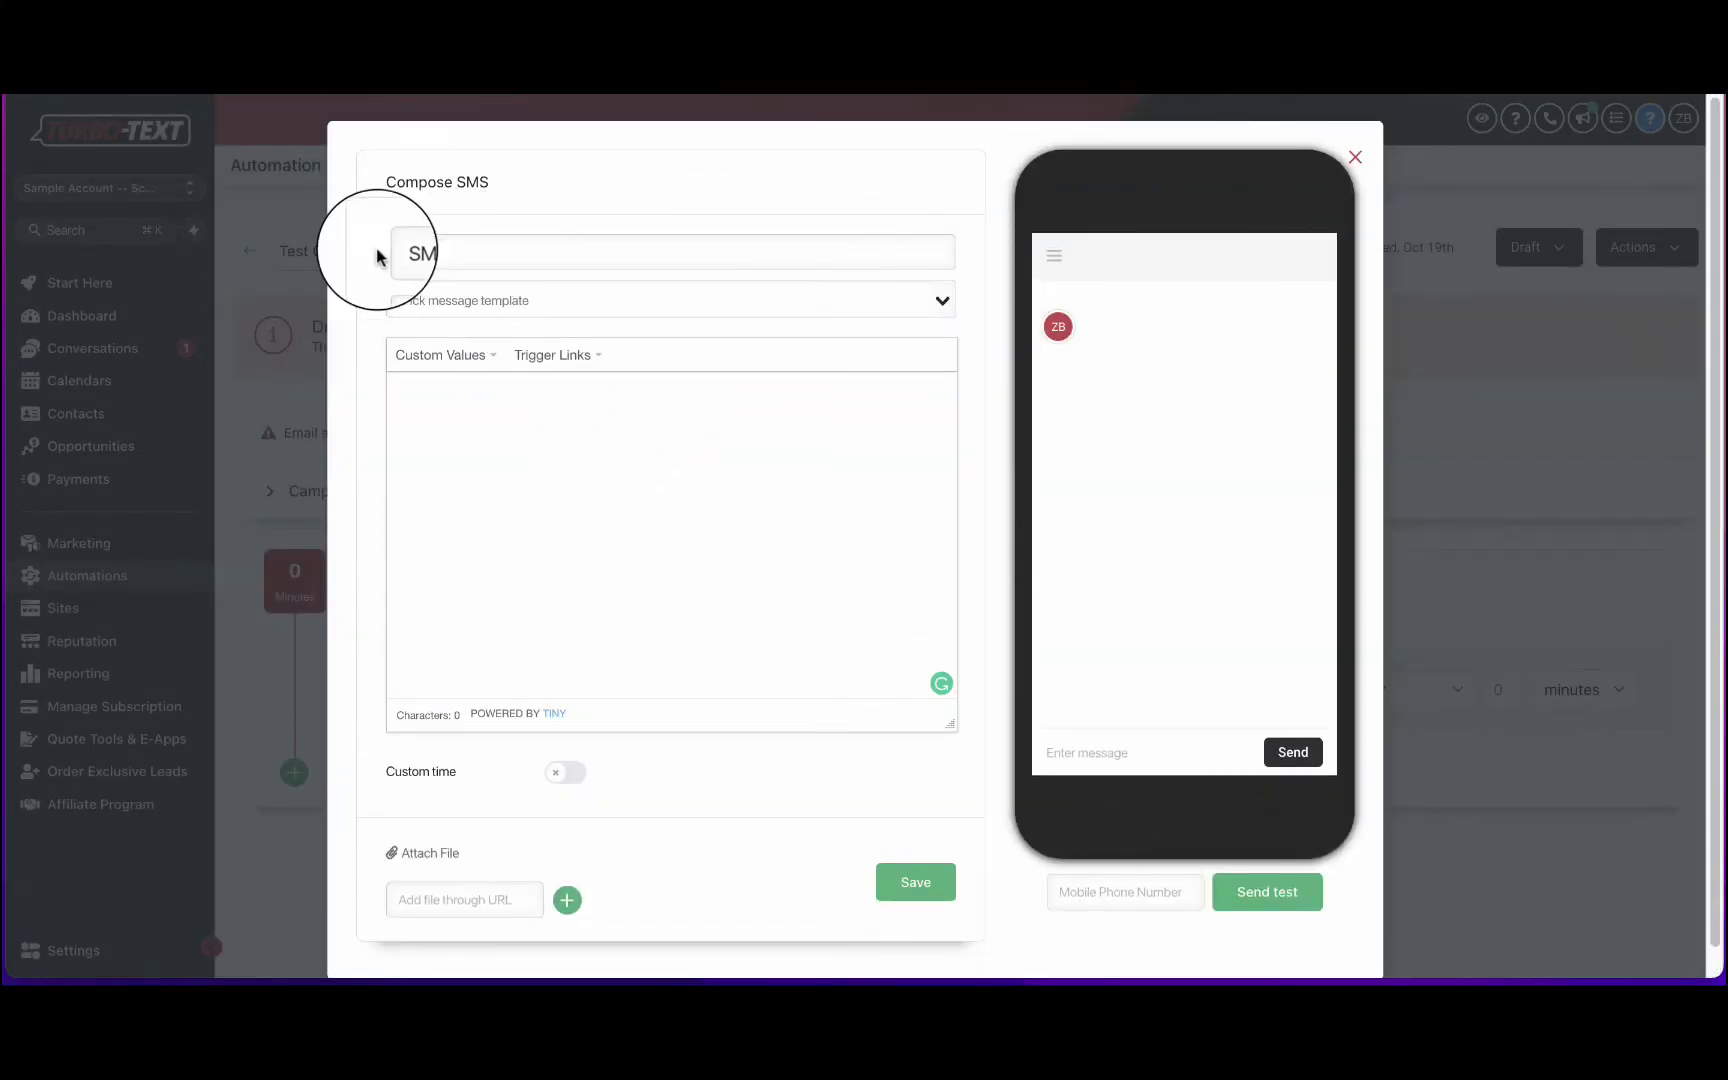
{"action": "left_click_drag", "start_coordinate": [374, 258], "coordinate": [482, 262]}
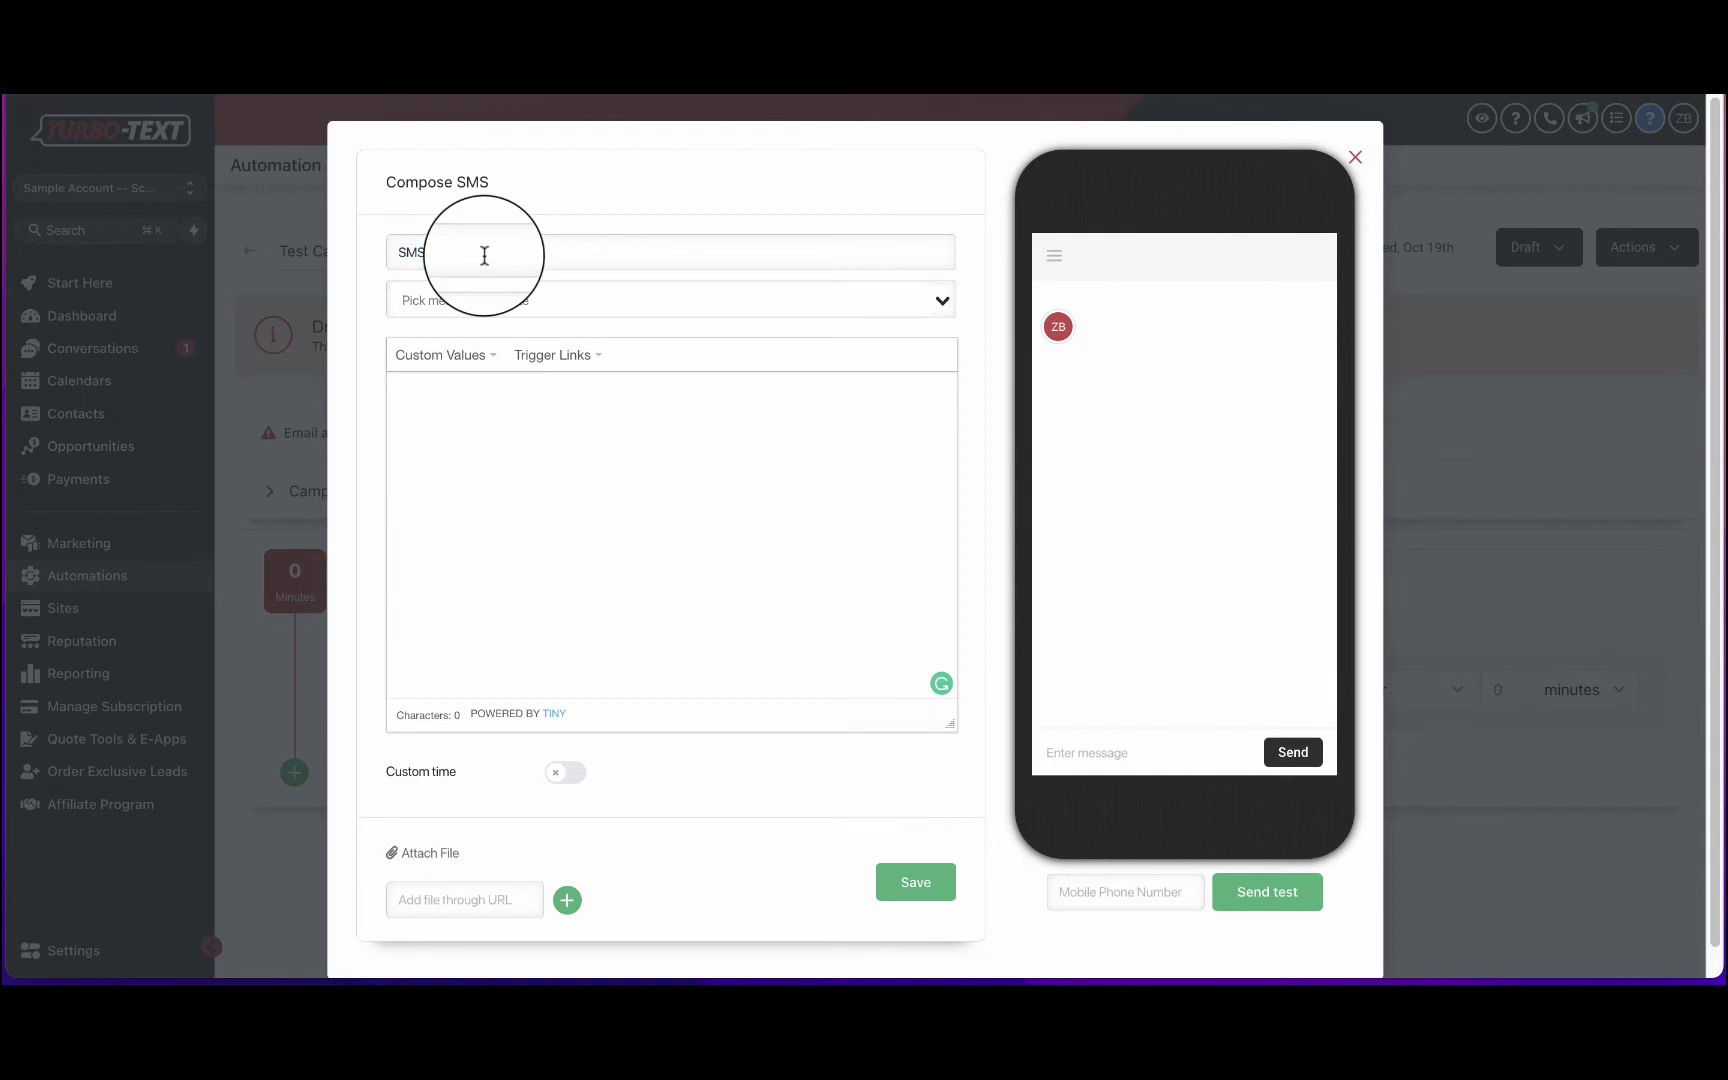
{"action": "type", "text": "1"}
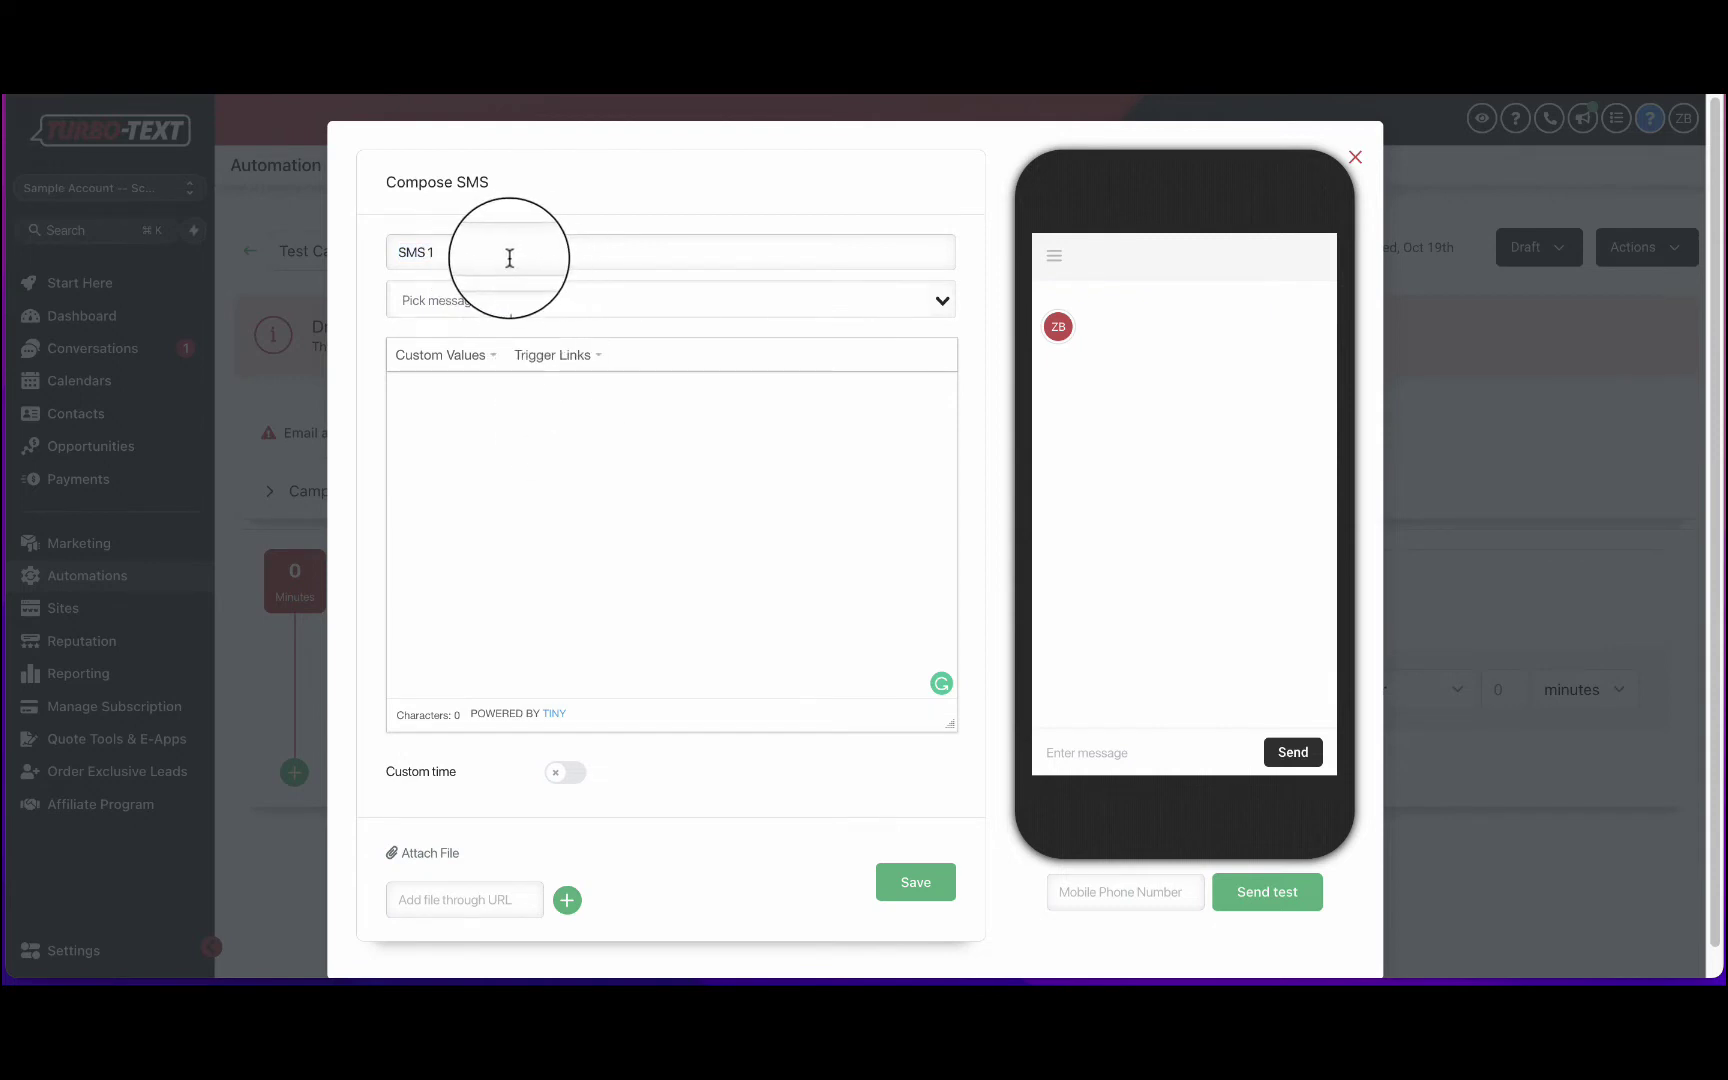
- Begin the SMS message with "Hey" followed by the contact's first name custom value
{"action": "left_click", "coordinate": [507, 394]}
{"action": "type", "text": "H"}
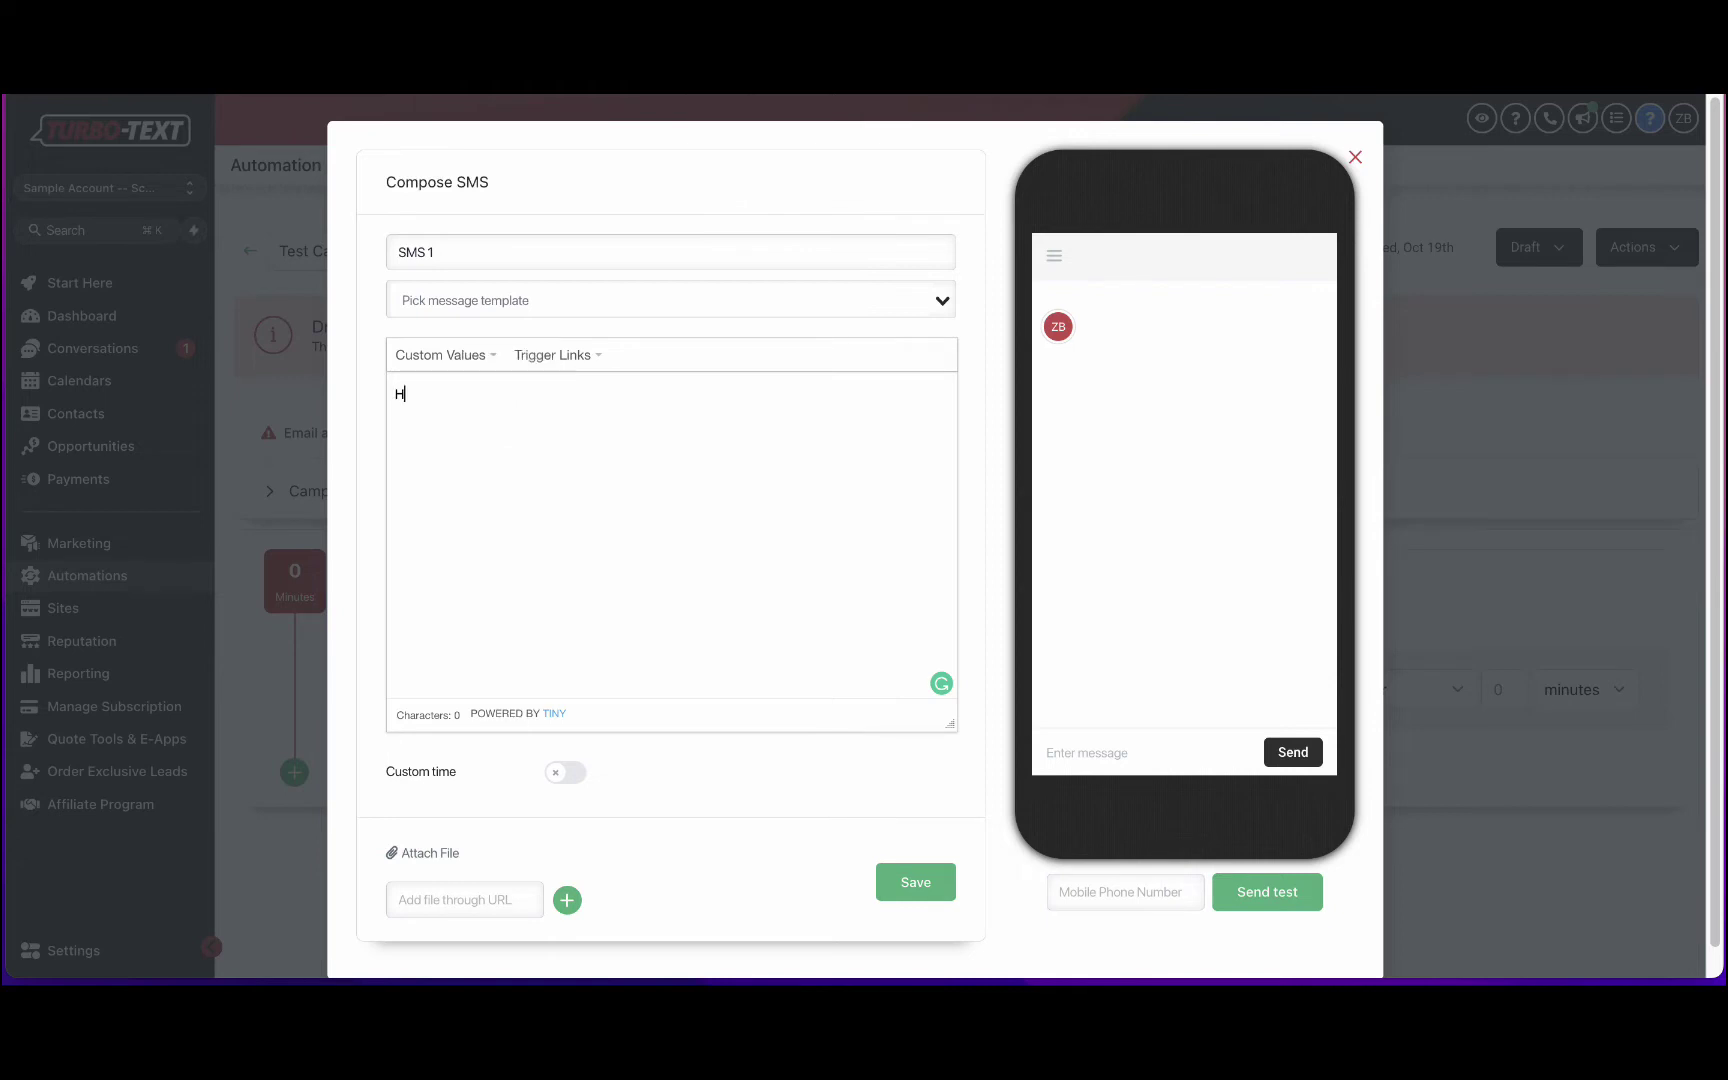
{"action": "type", "text": "ey B"}
{"action": "key", "text": "BackSpace"}
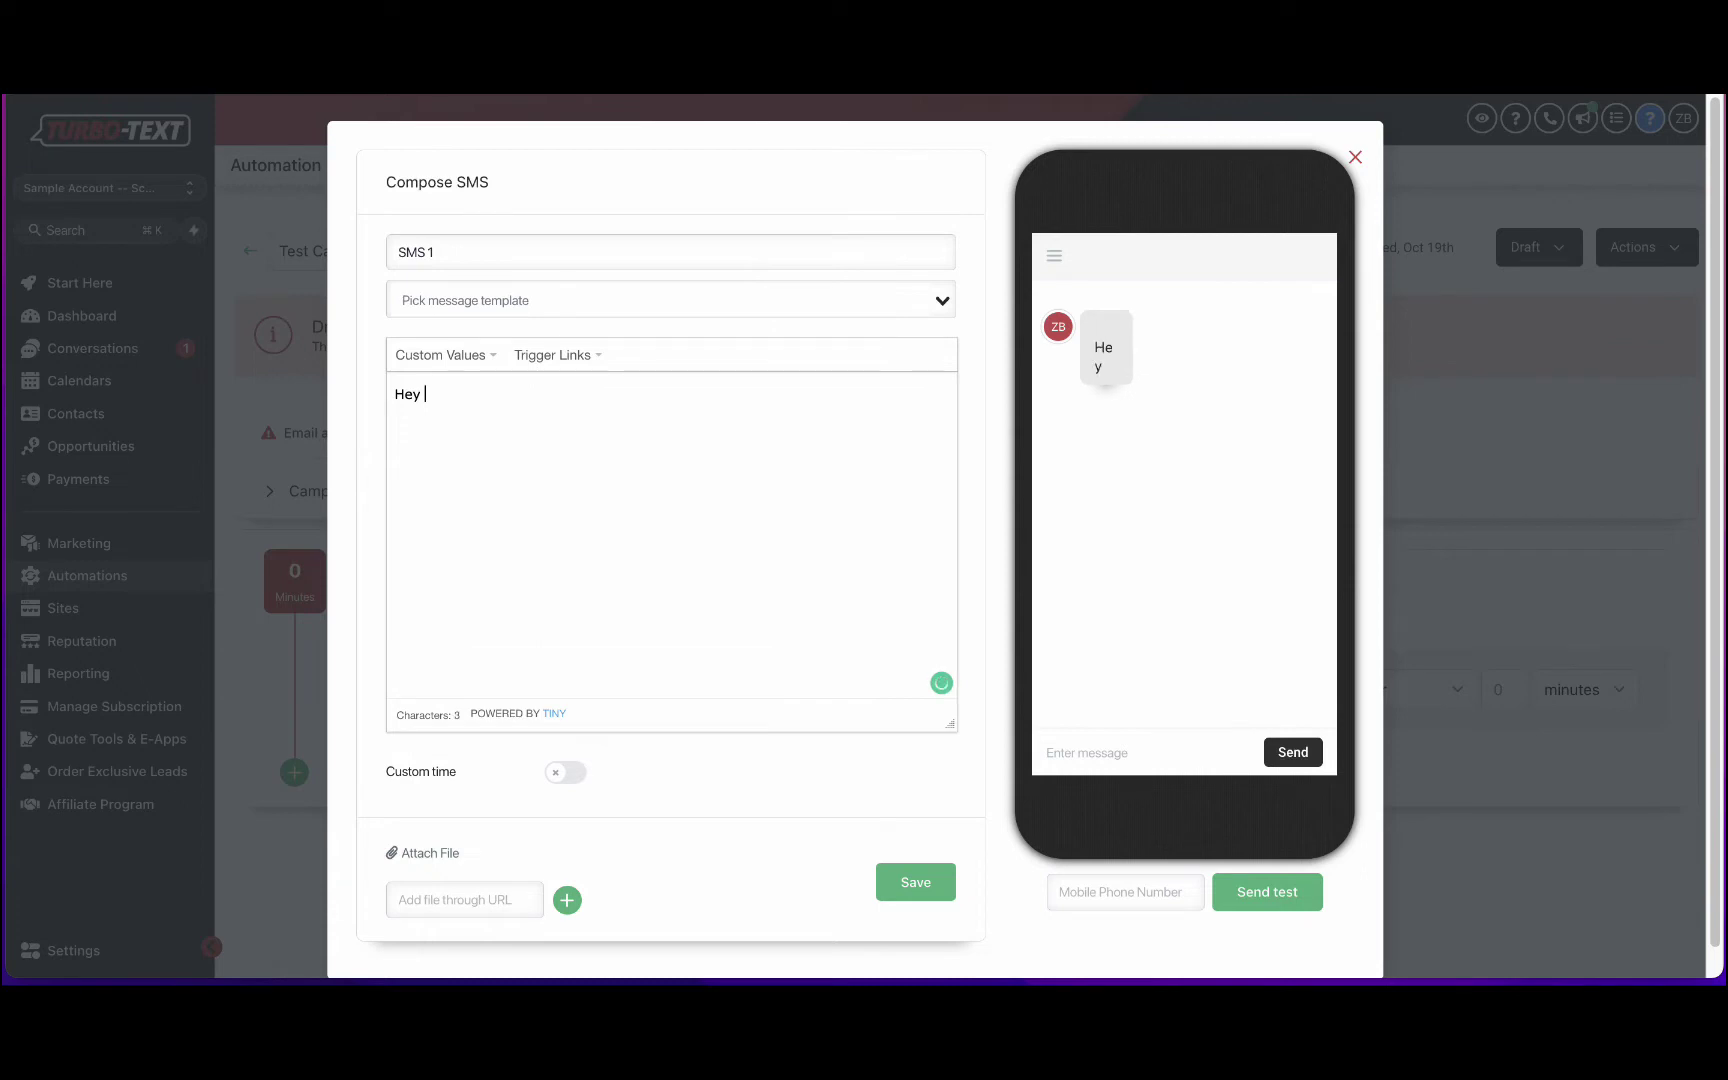
{"action": "left_click", "coordinate": [457, 372]}
{"action": "mouse_move", "coordinate": [468, 388]}
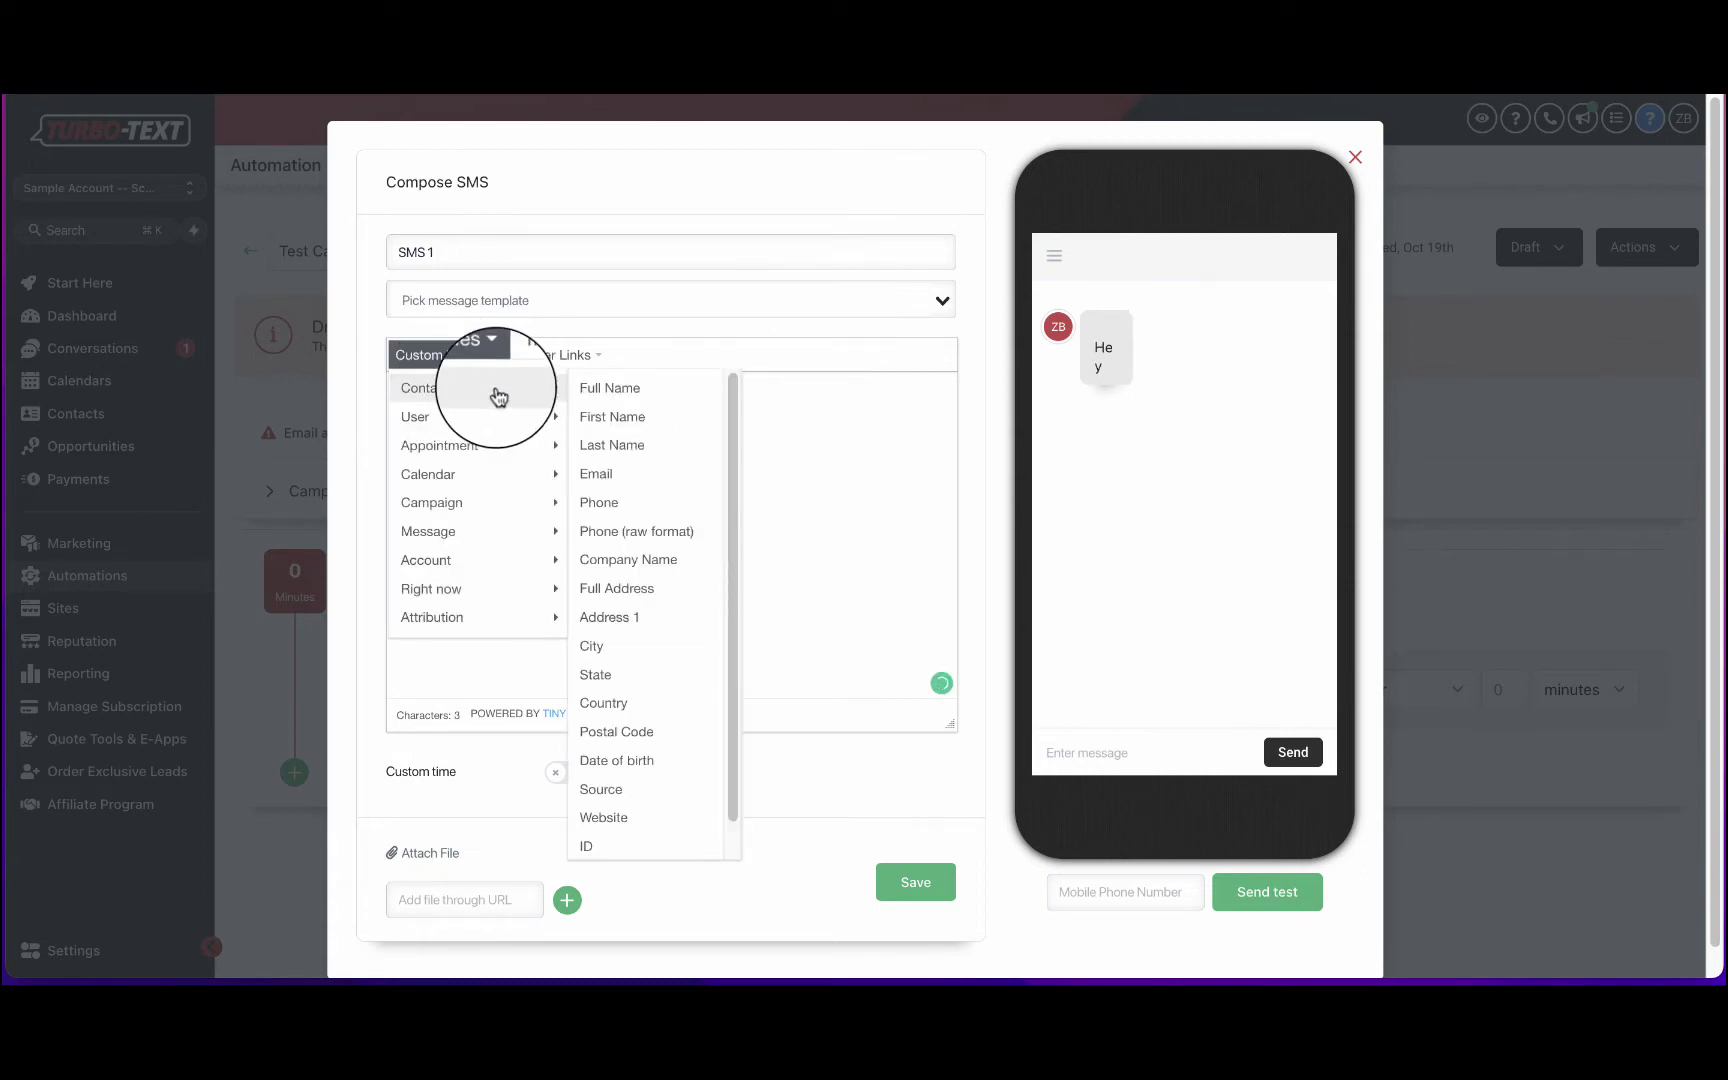
{"action": "left_click", "coordinate": [625, 416]}
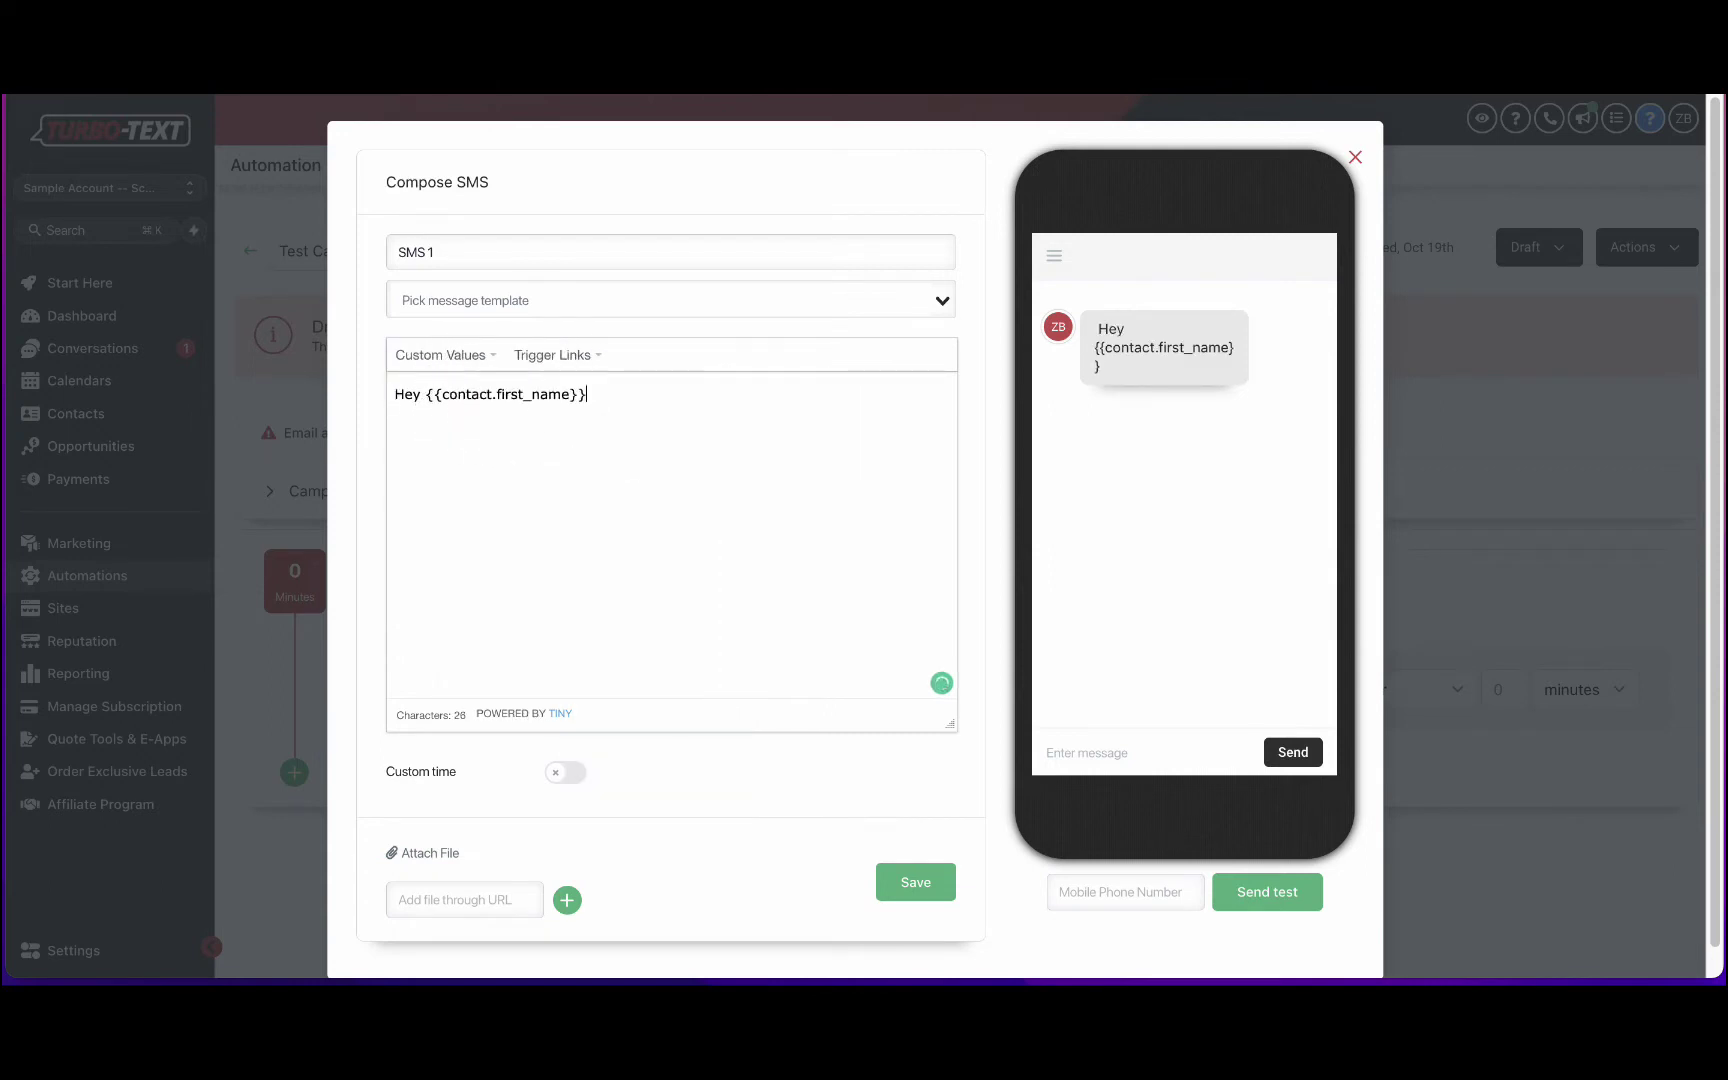
- Continue the message with ", this is", the user's first name custom value and "here to help you get covered."
{"action": "type", "text": ", this is"}
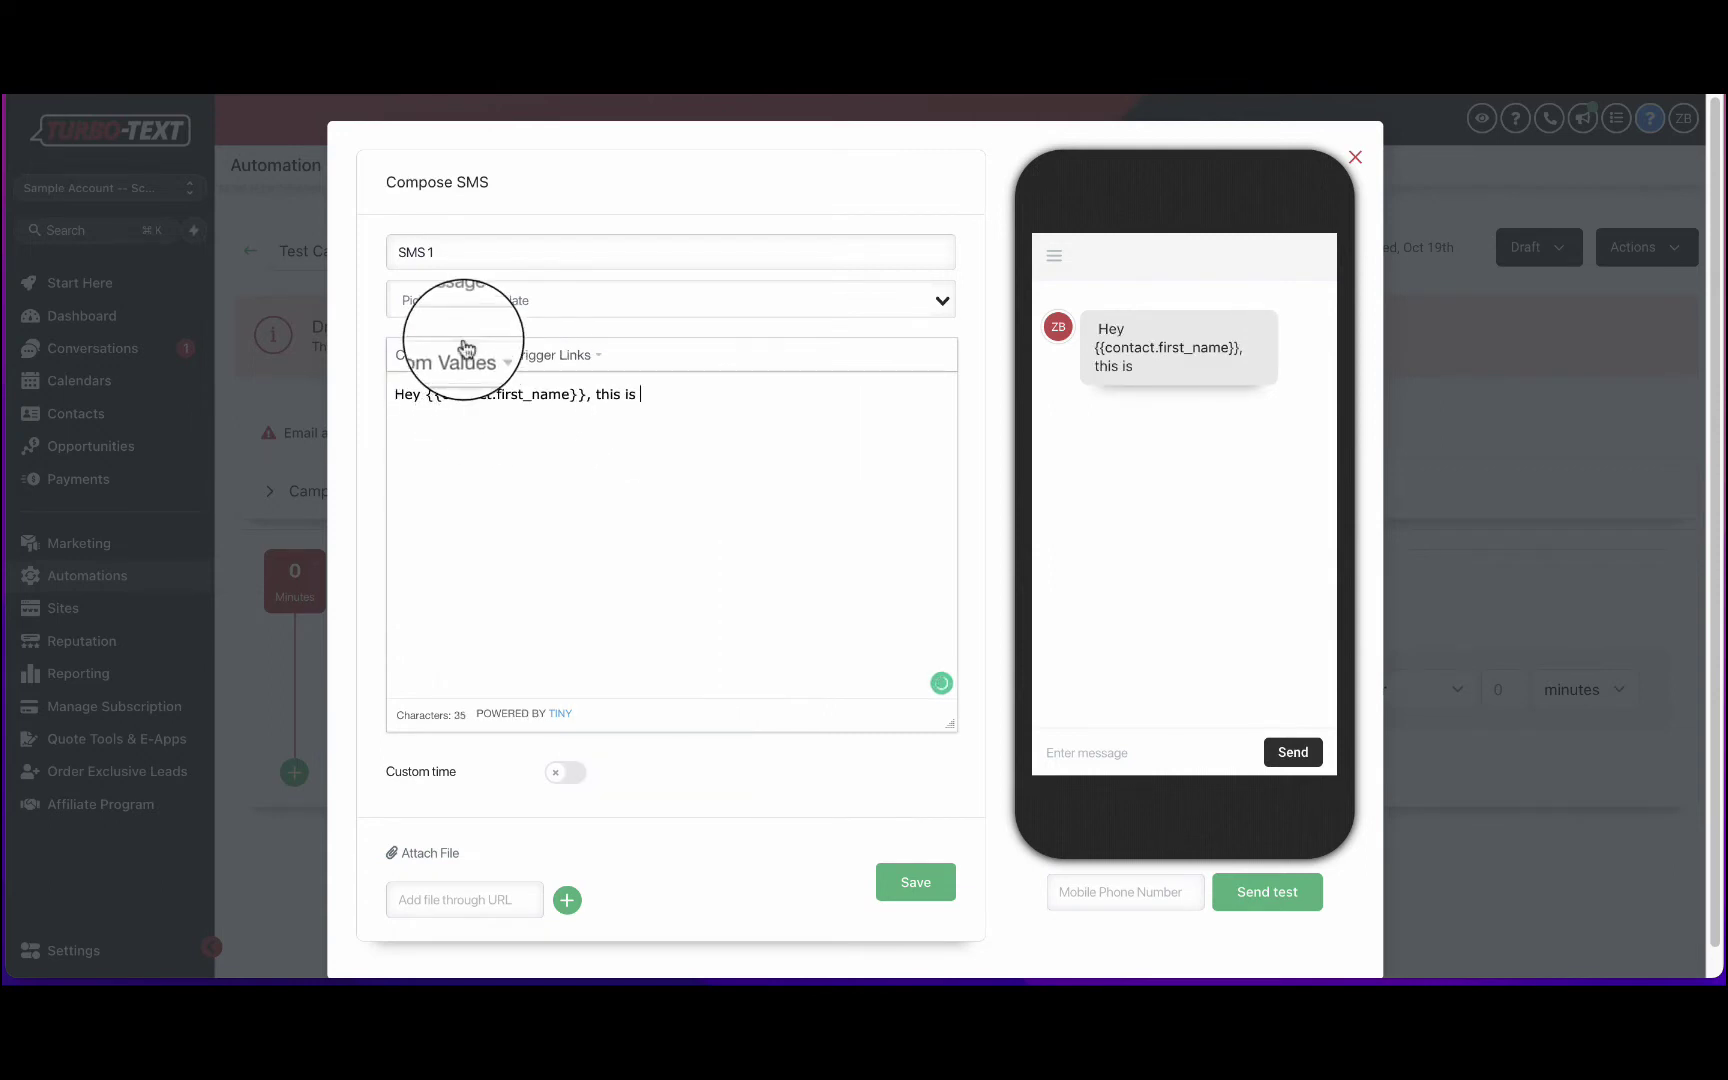
{"action": "left_click", "coordinate": [465, 350]}
{"action": "mouse_move", "coordinate": [477, 418]}
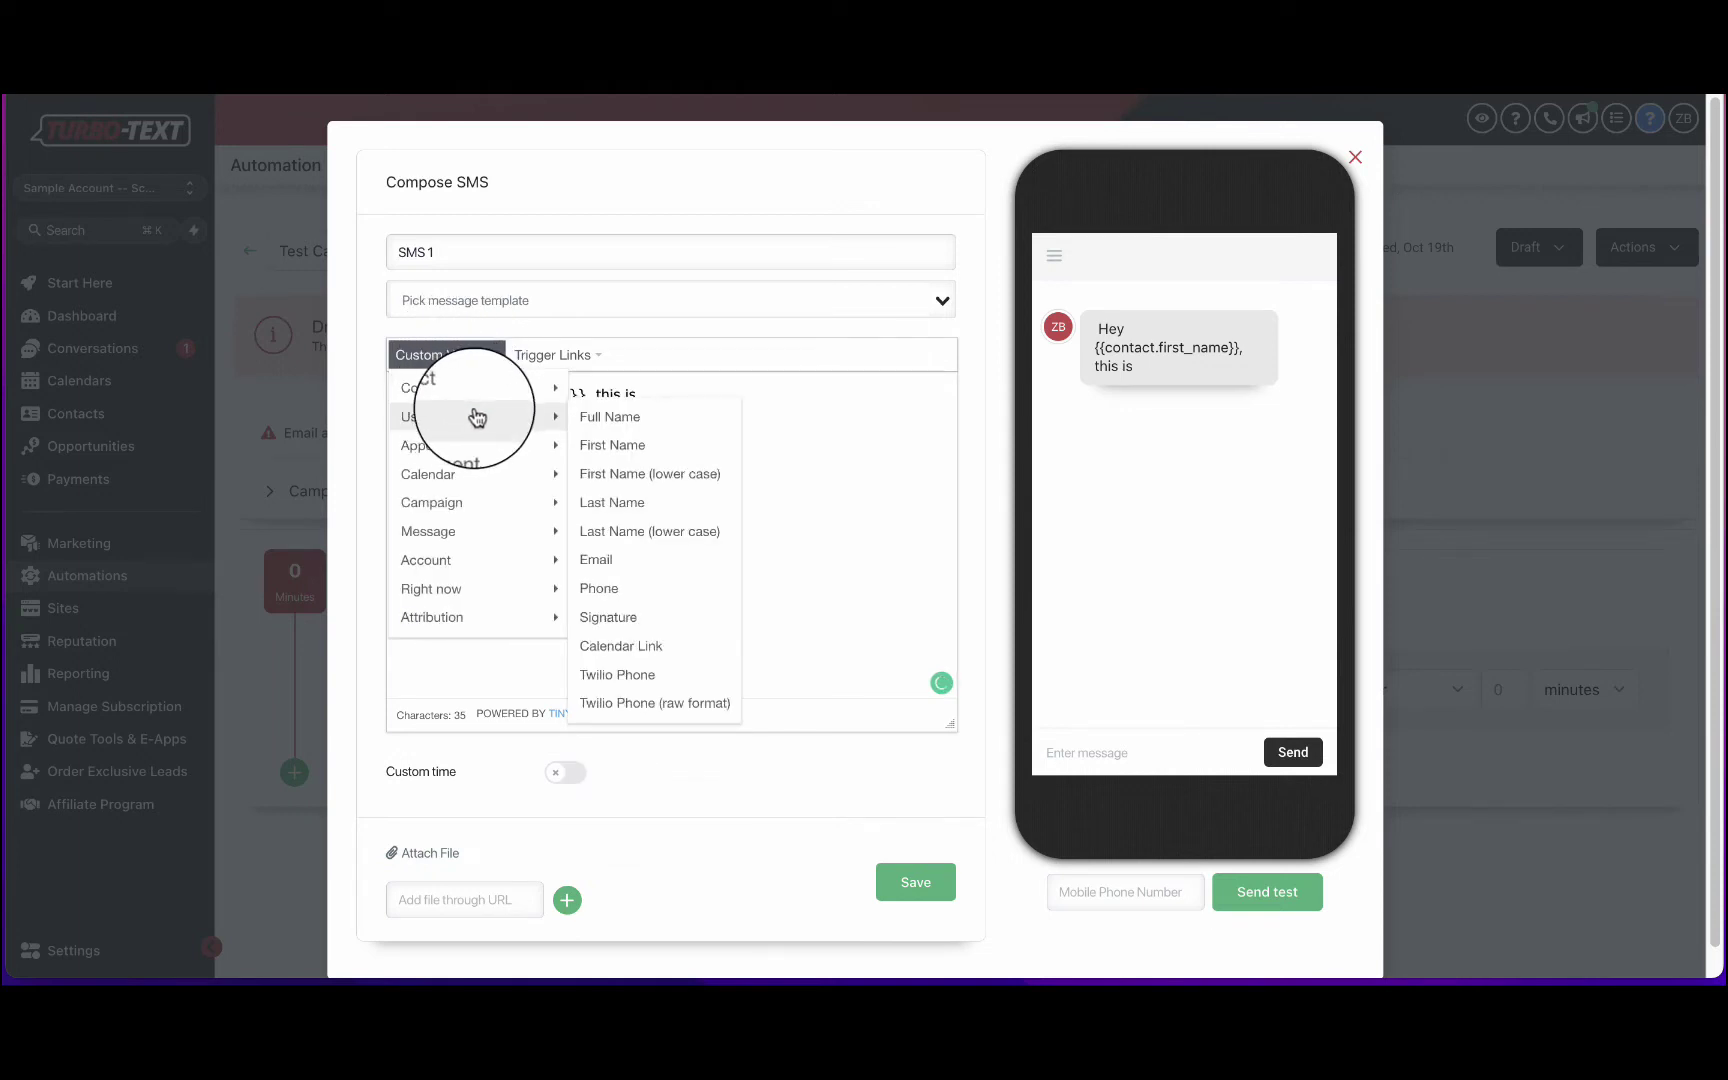
{"action": "left_click", "coordinate": [665, 446]}
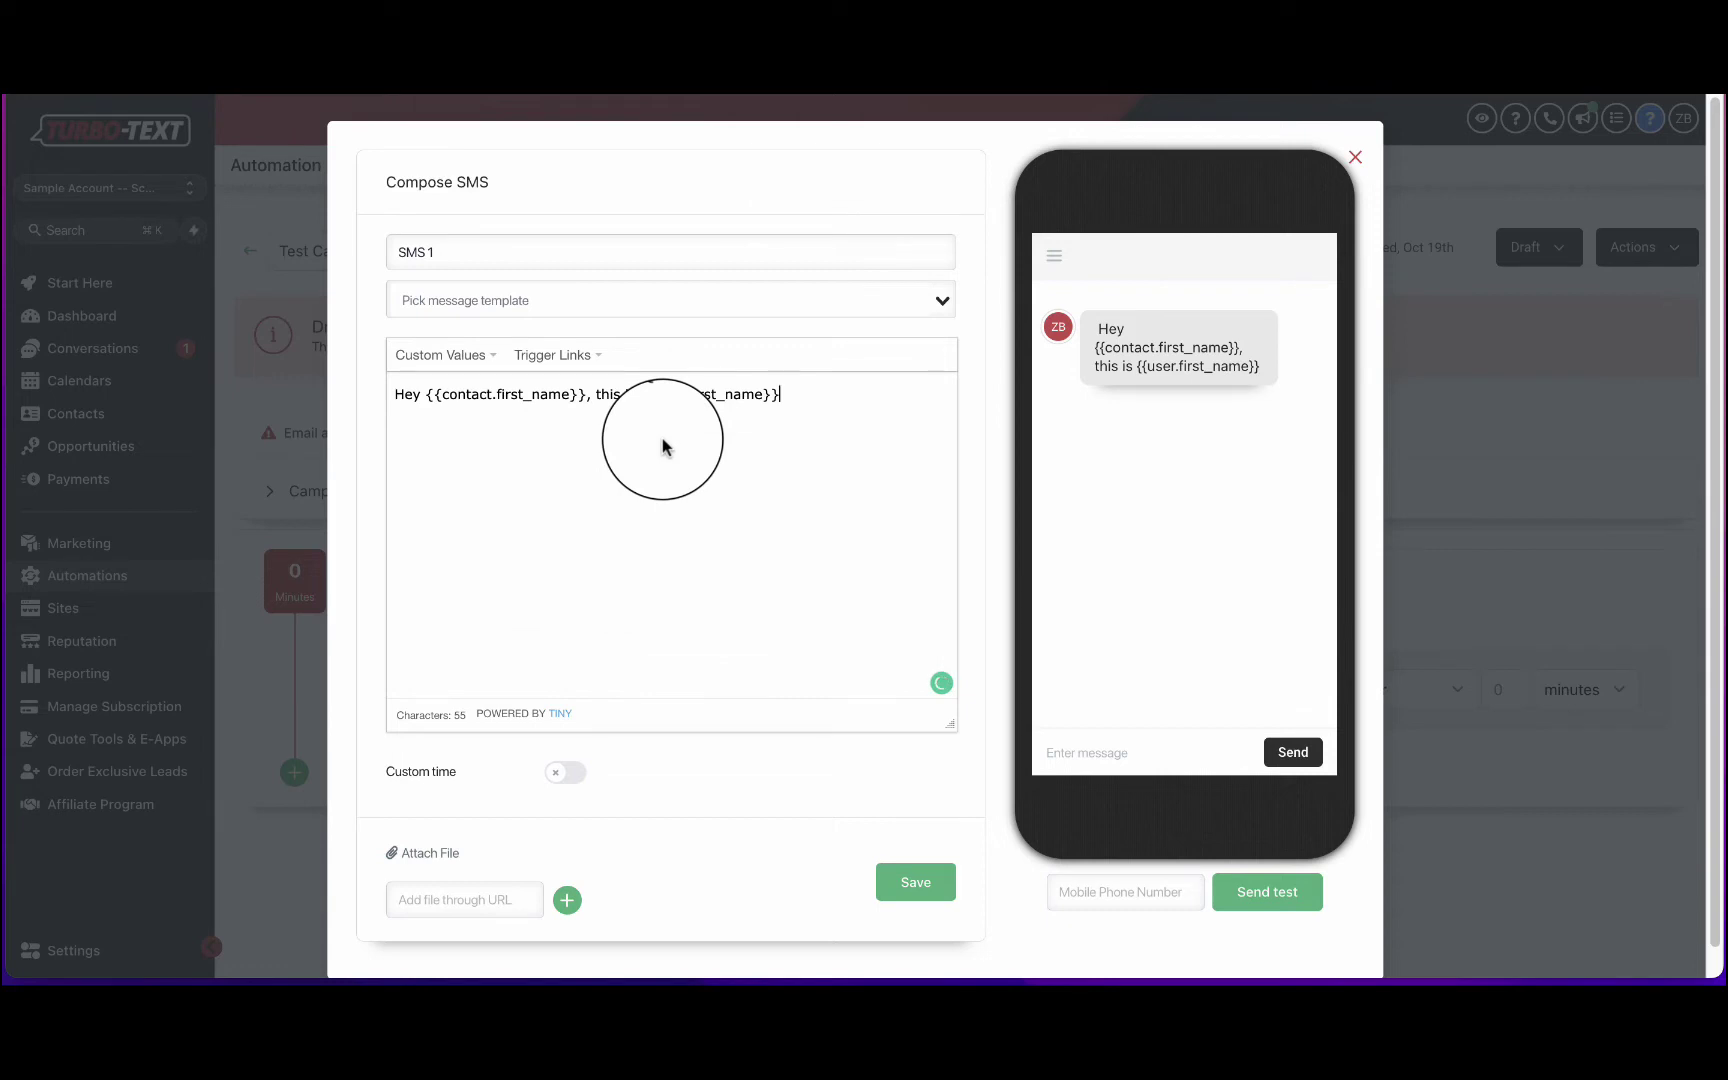
{"action": "type", "text": "this is {{user.first_name}} h"}
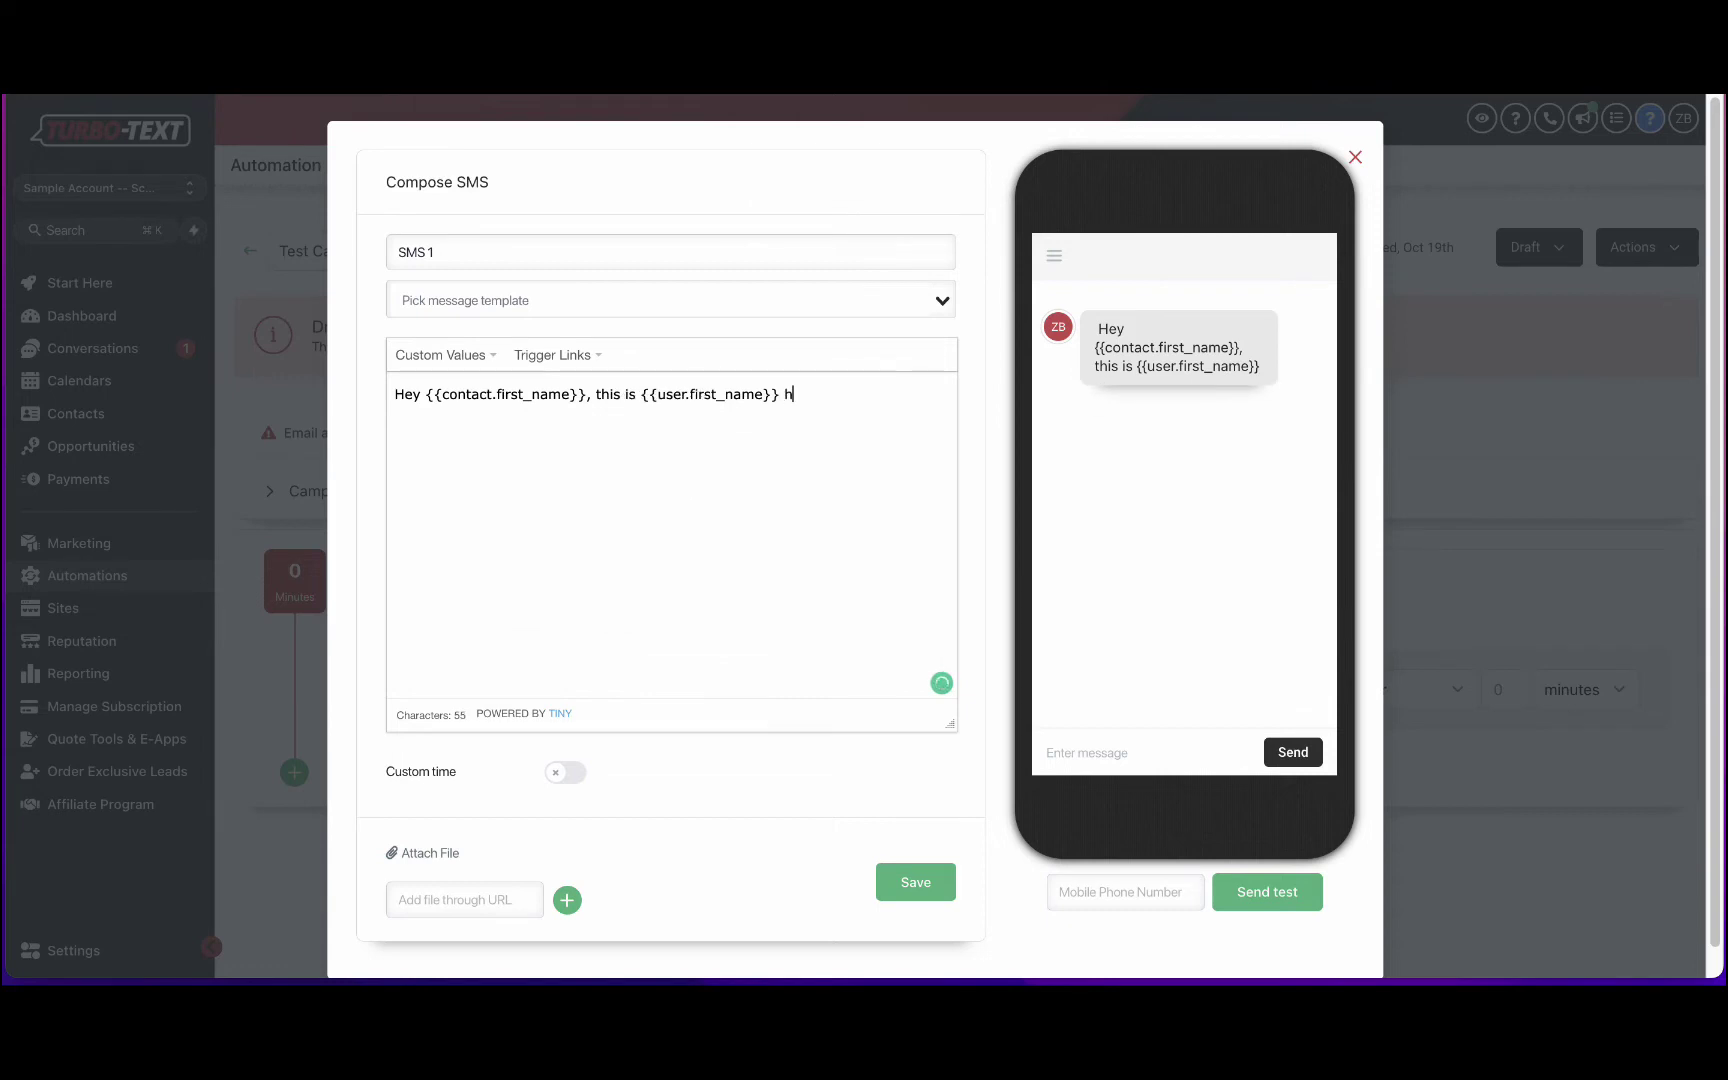
{"action": "type", "text": "ere to help you get covered"}
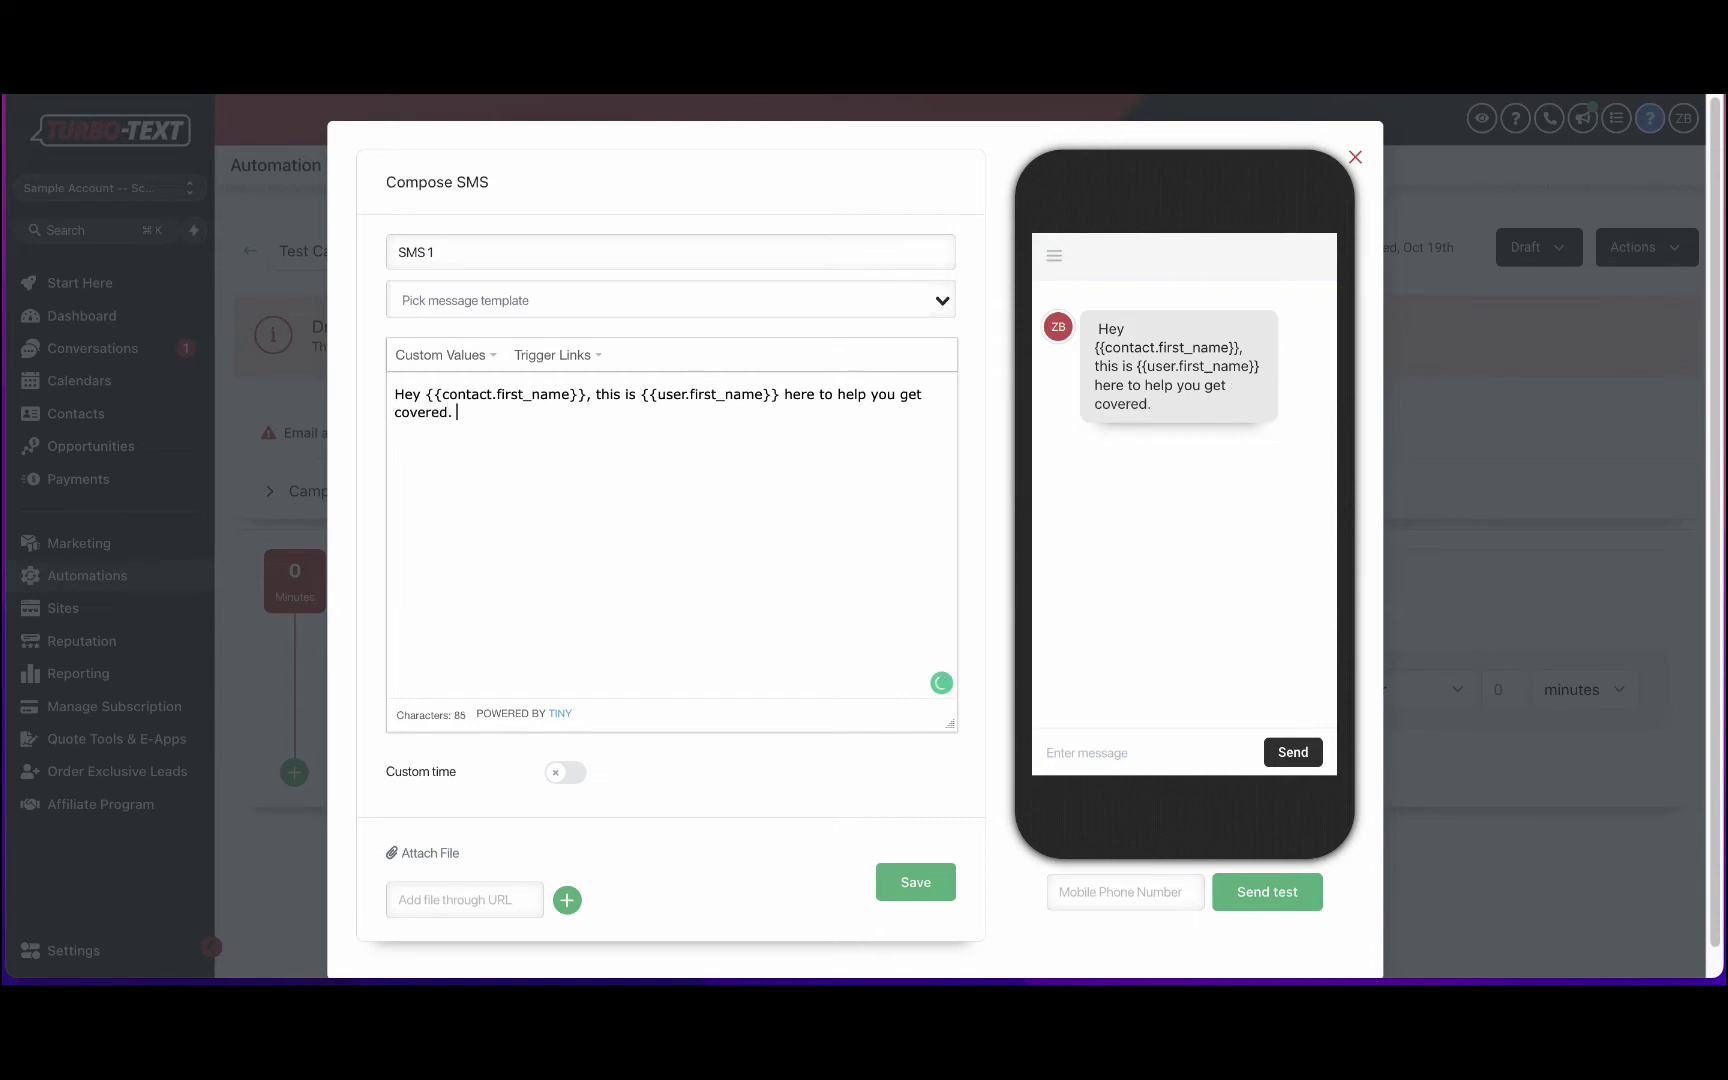
{"action": "type", "text": "."}
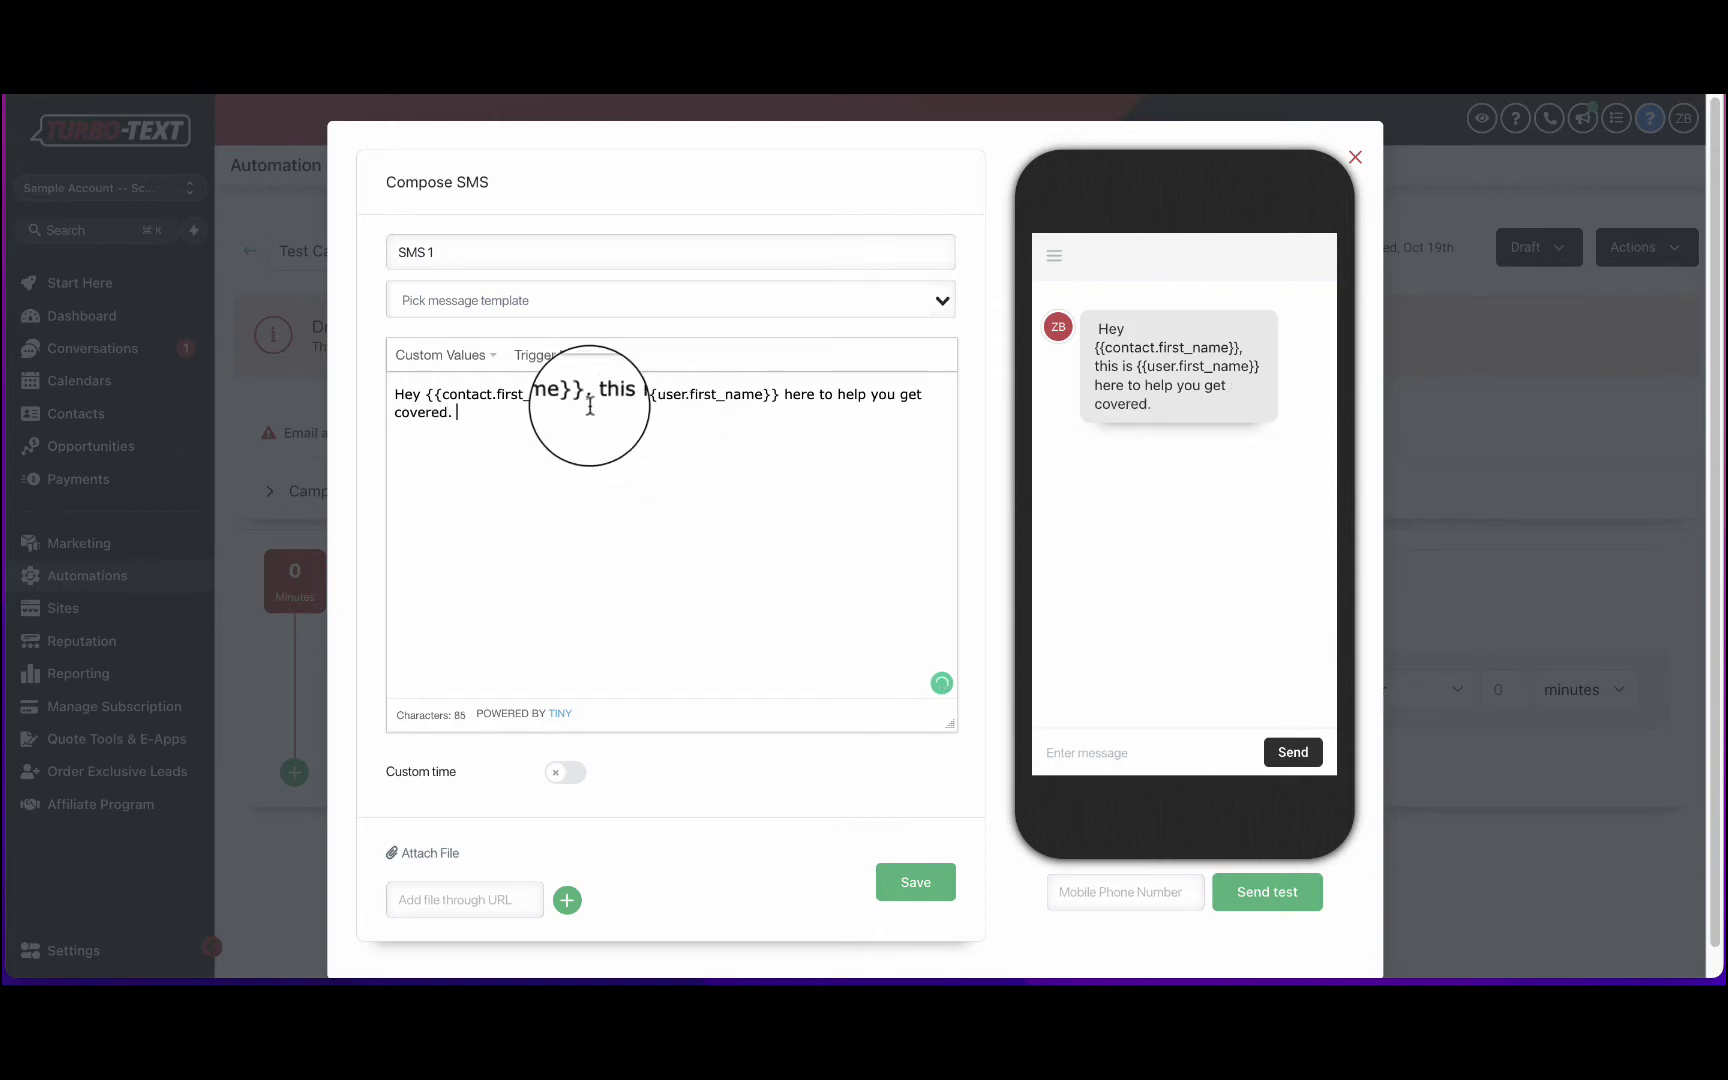
{"action": "left_click_drag", "start_coordinate": [590, 406], "coordinate": [445, 394]}
{"action": "left_click_drag", "start_coordinate": [783, 394], "coordinate": [640, 396]}
- Add the opt-out line reply "stop" to stop below the message text, separated by a blank line
{"action": "left_click", "coordinate": [565, 460]}
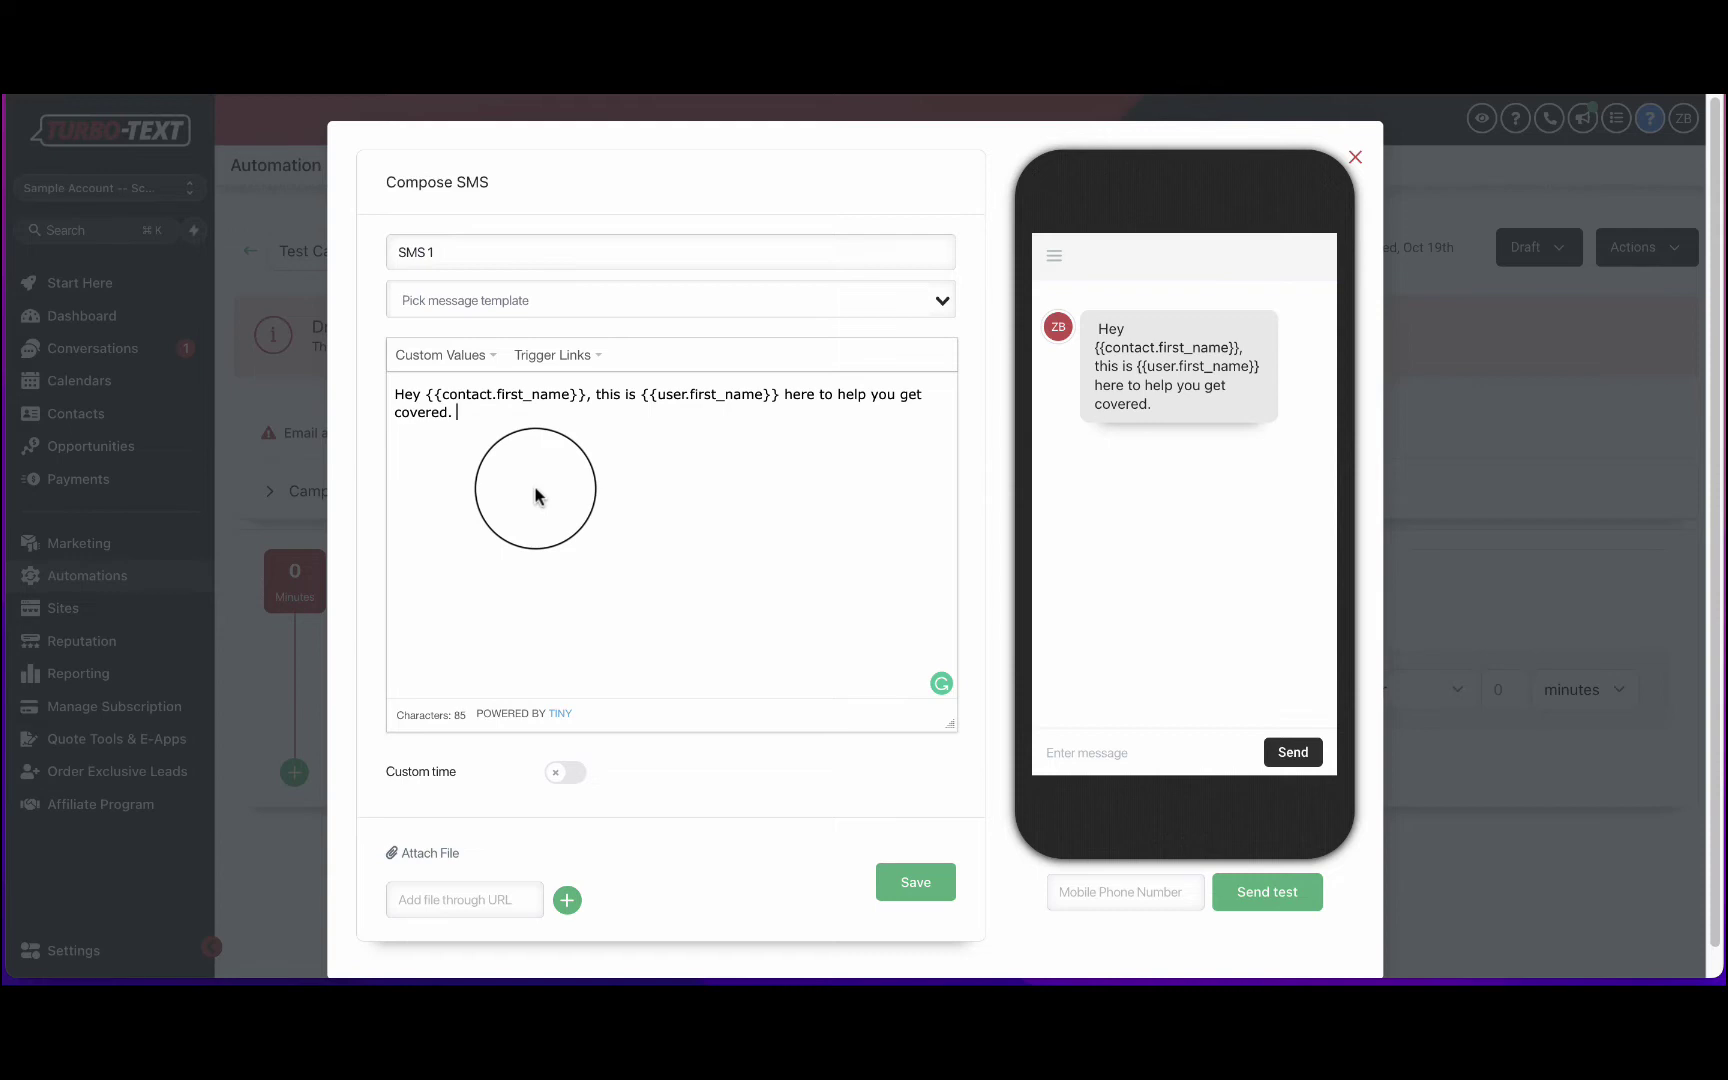
{"action": "key", "text": "Return"}
{"action": "key", "text": "Return"}
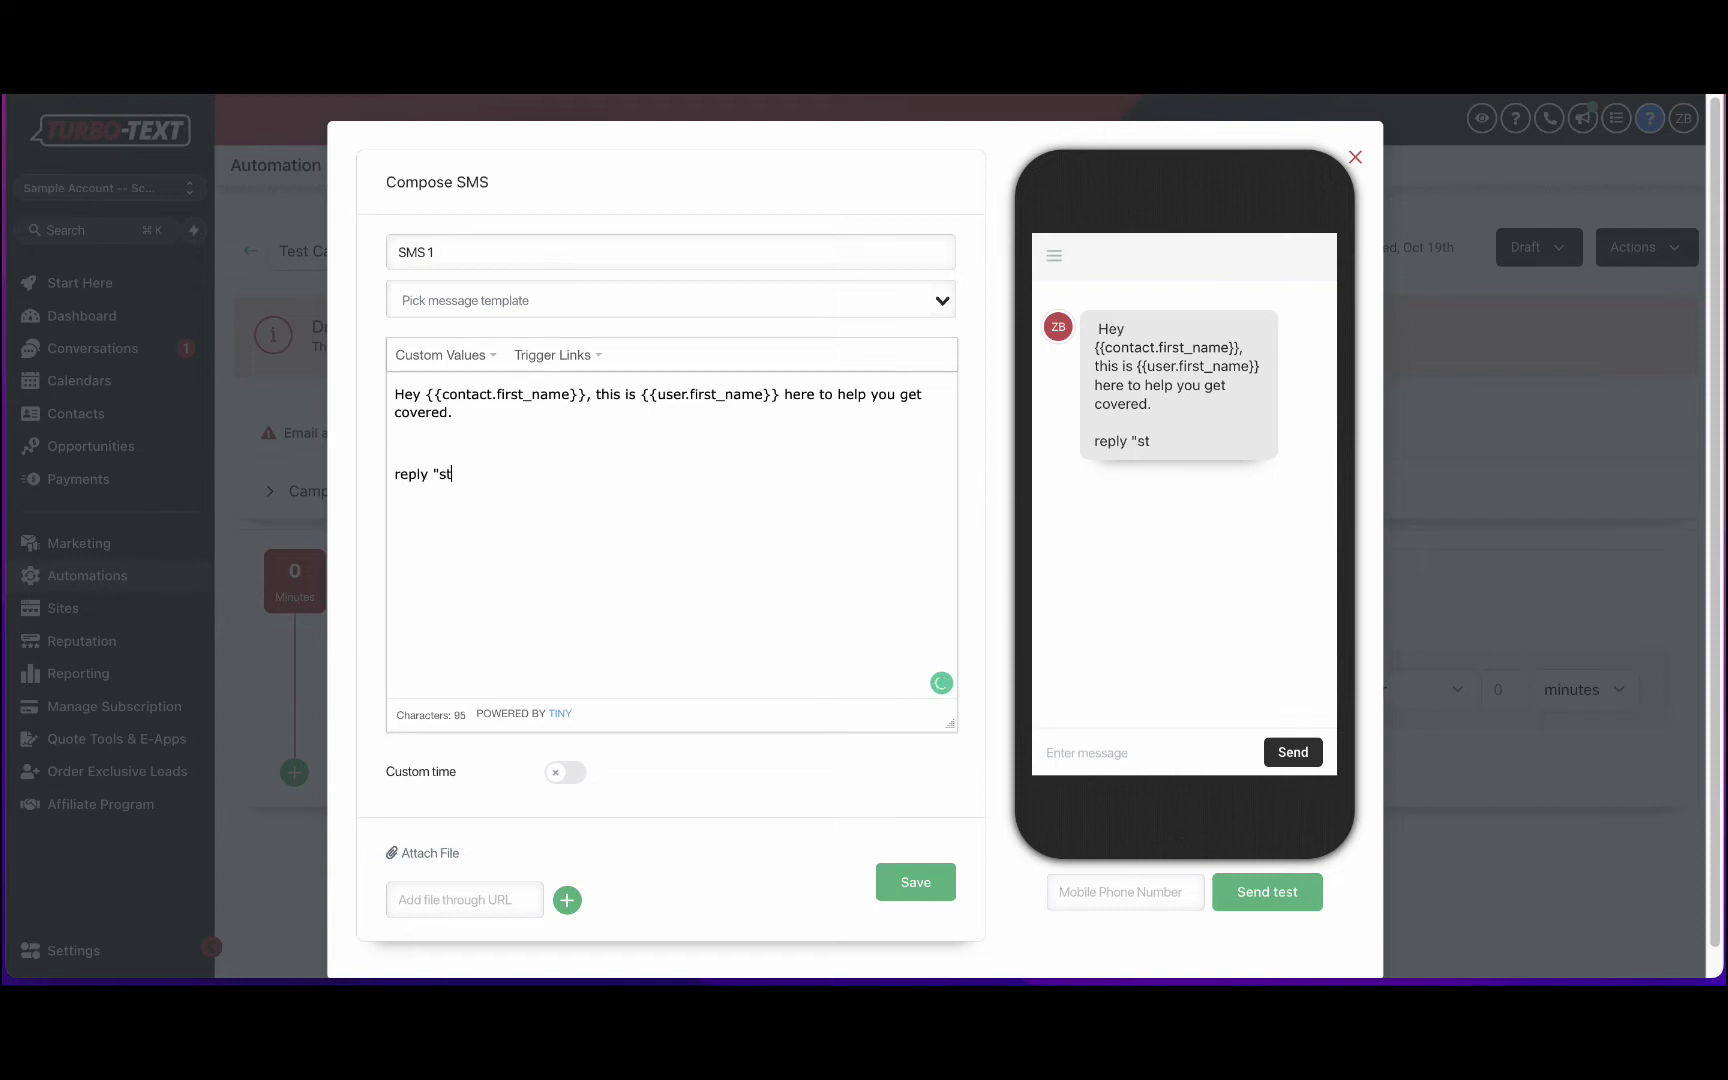
{"action": "type", "text": "\" to stop"}
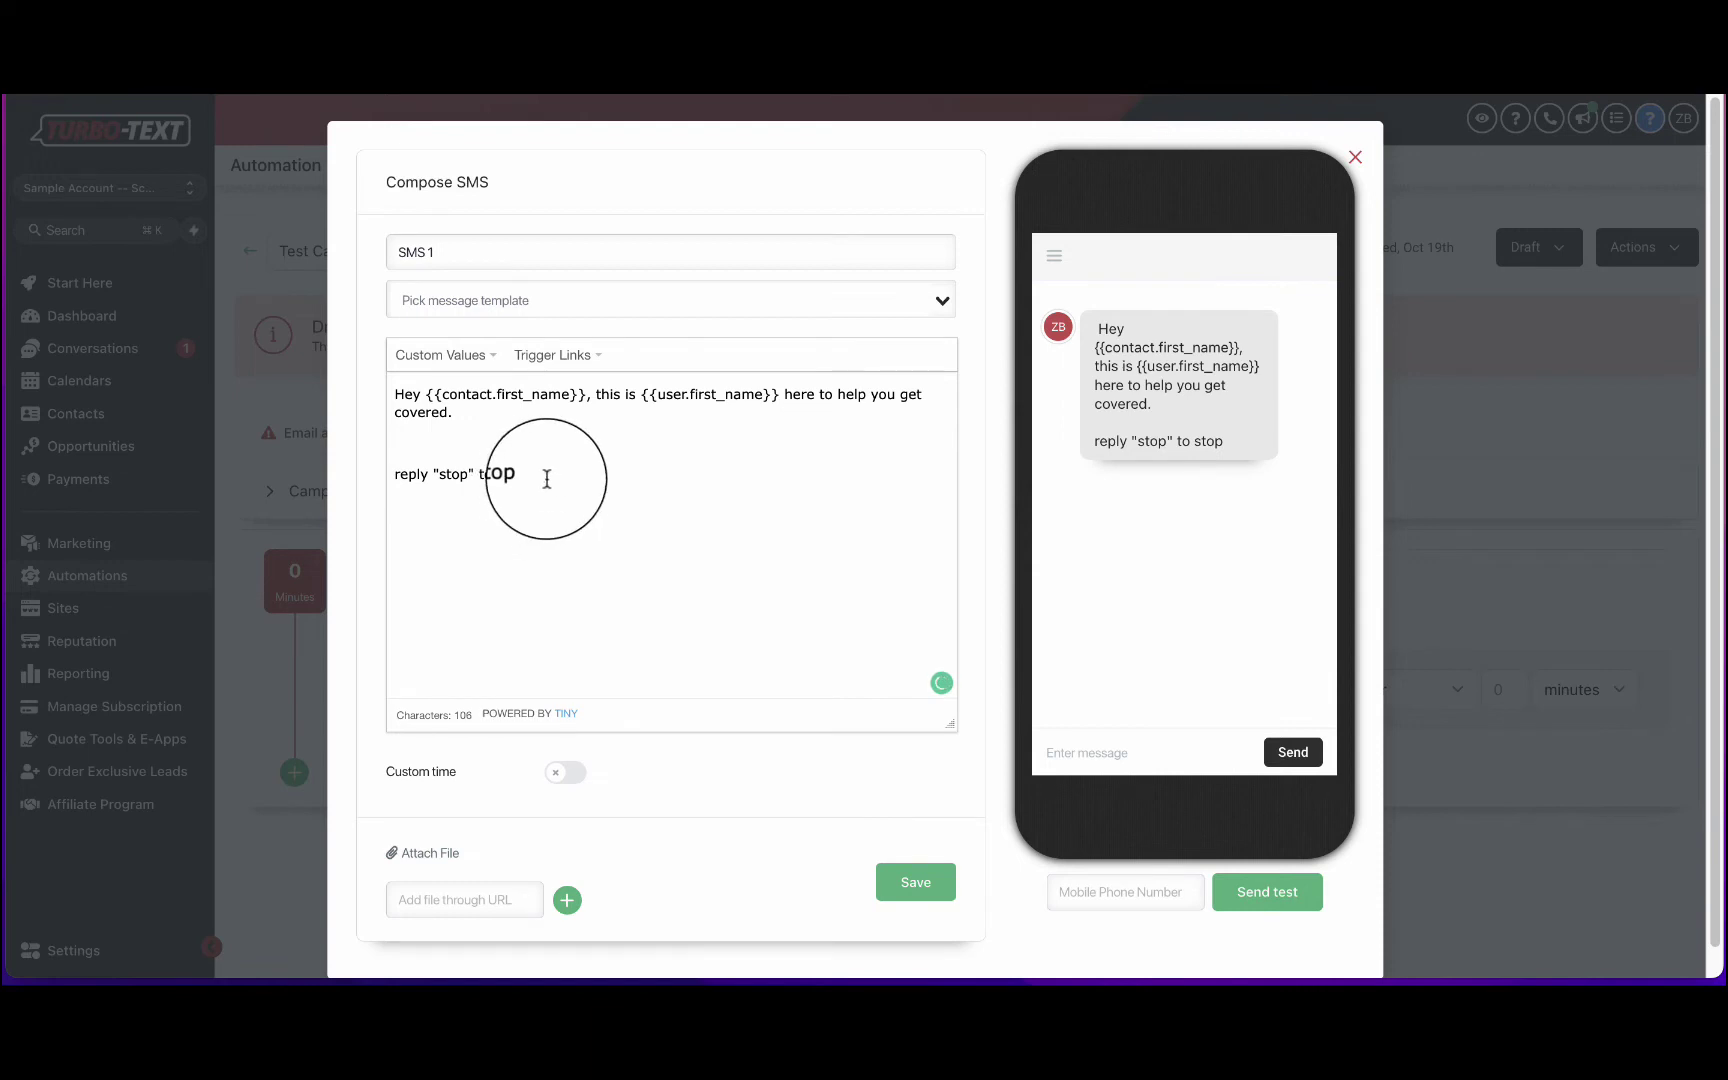
{"action": "left_click_drag", "start_coordinate": [547, 479], "coordinate": [444, 455]}
{"action": "left_click", "coordinate": [563, 451]}
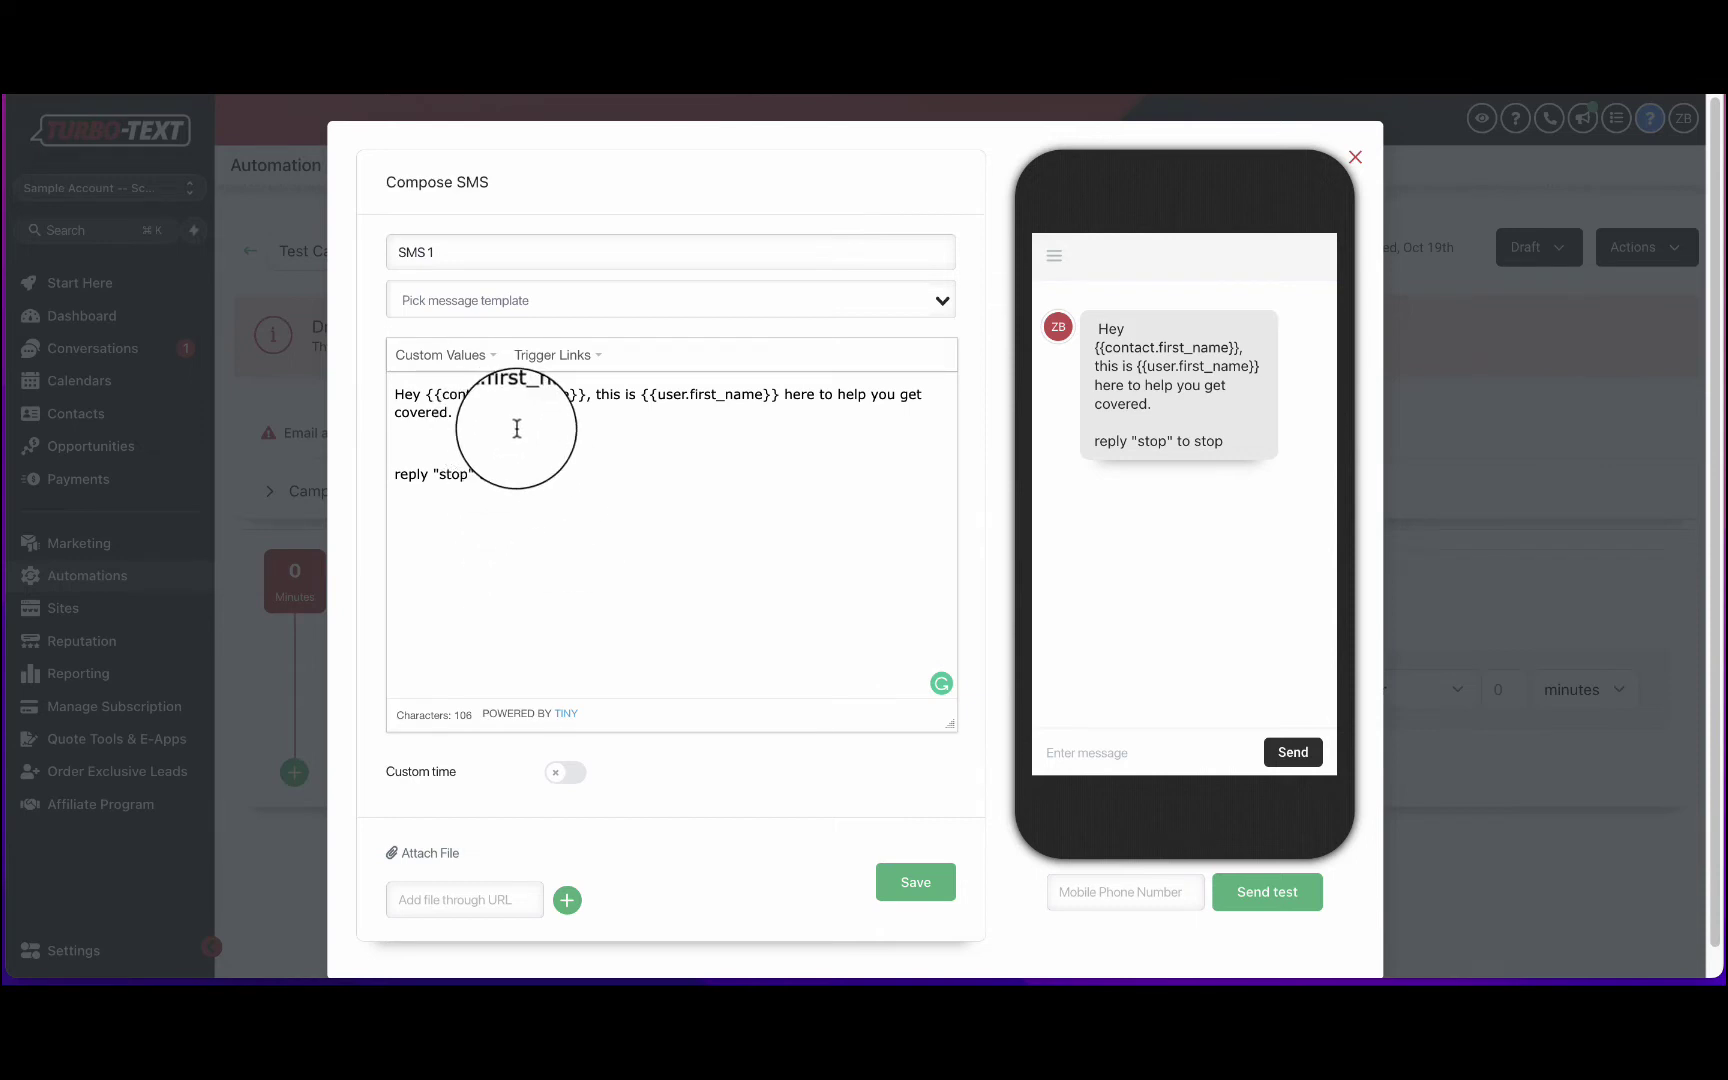
- Attach the Friender-Instagram image from the Desktop to SMS 1 and save the message
{"action": "scroll", "coordinate": [685, 835], "scroll_direction": "down", "scroll_amount": 1}
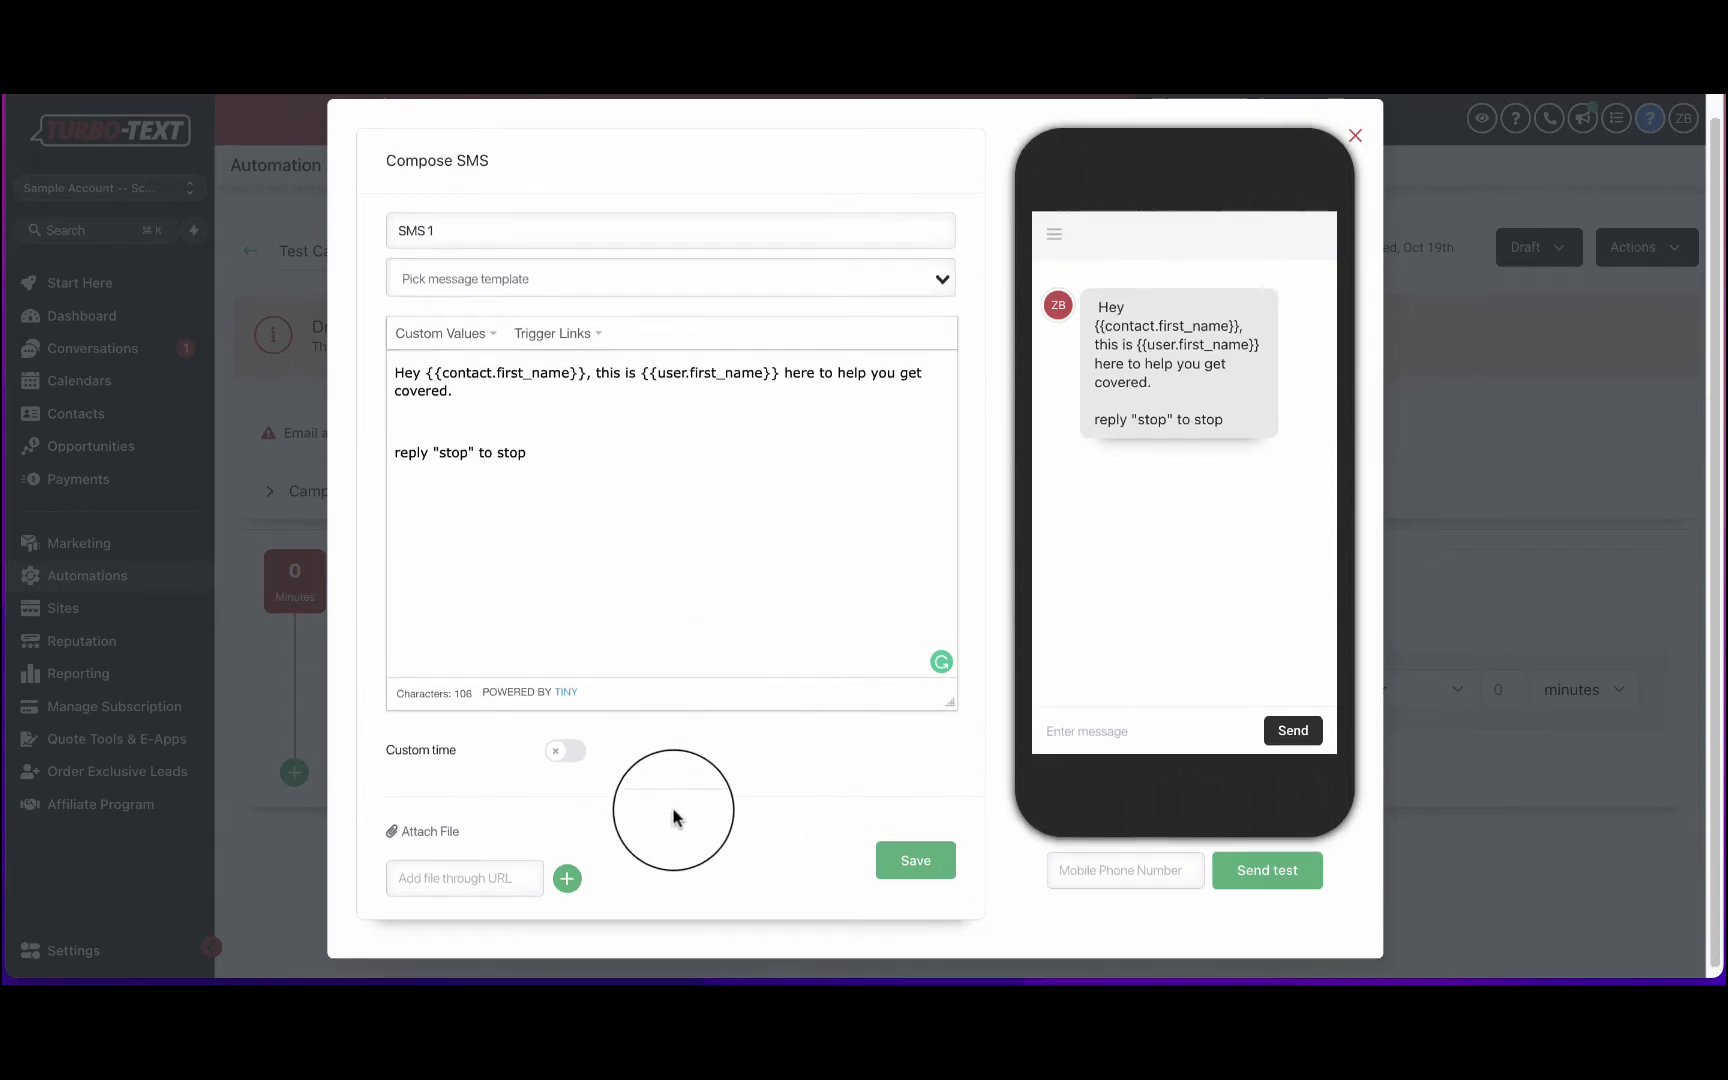
{"action": "left_click", "coordinate": [419, 827]}
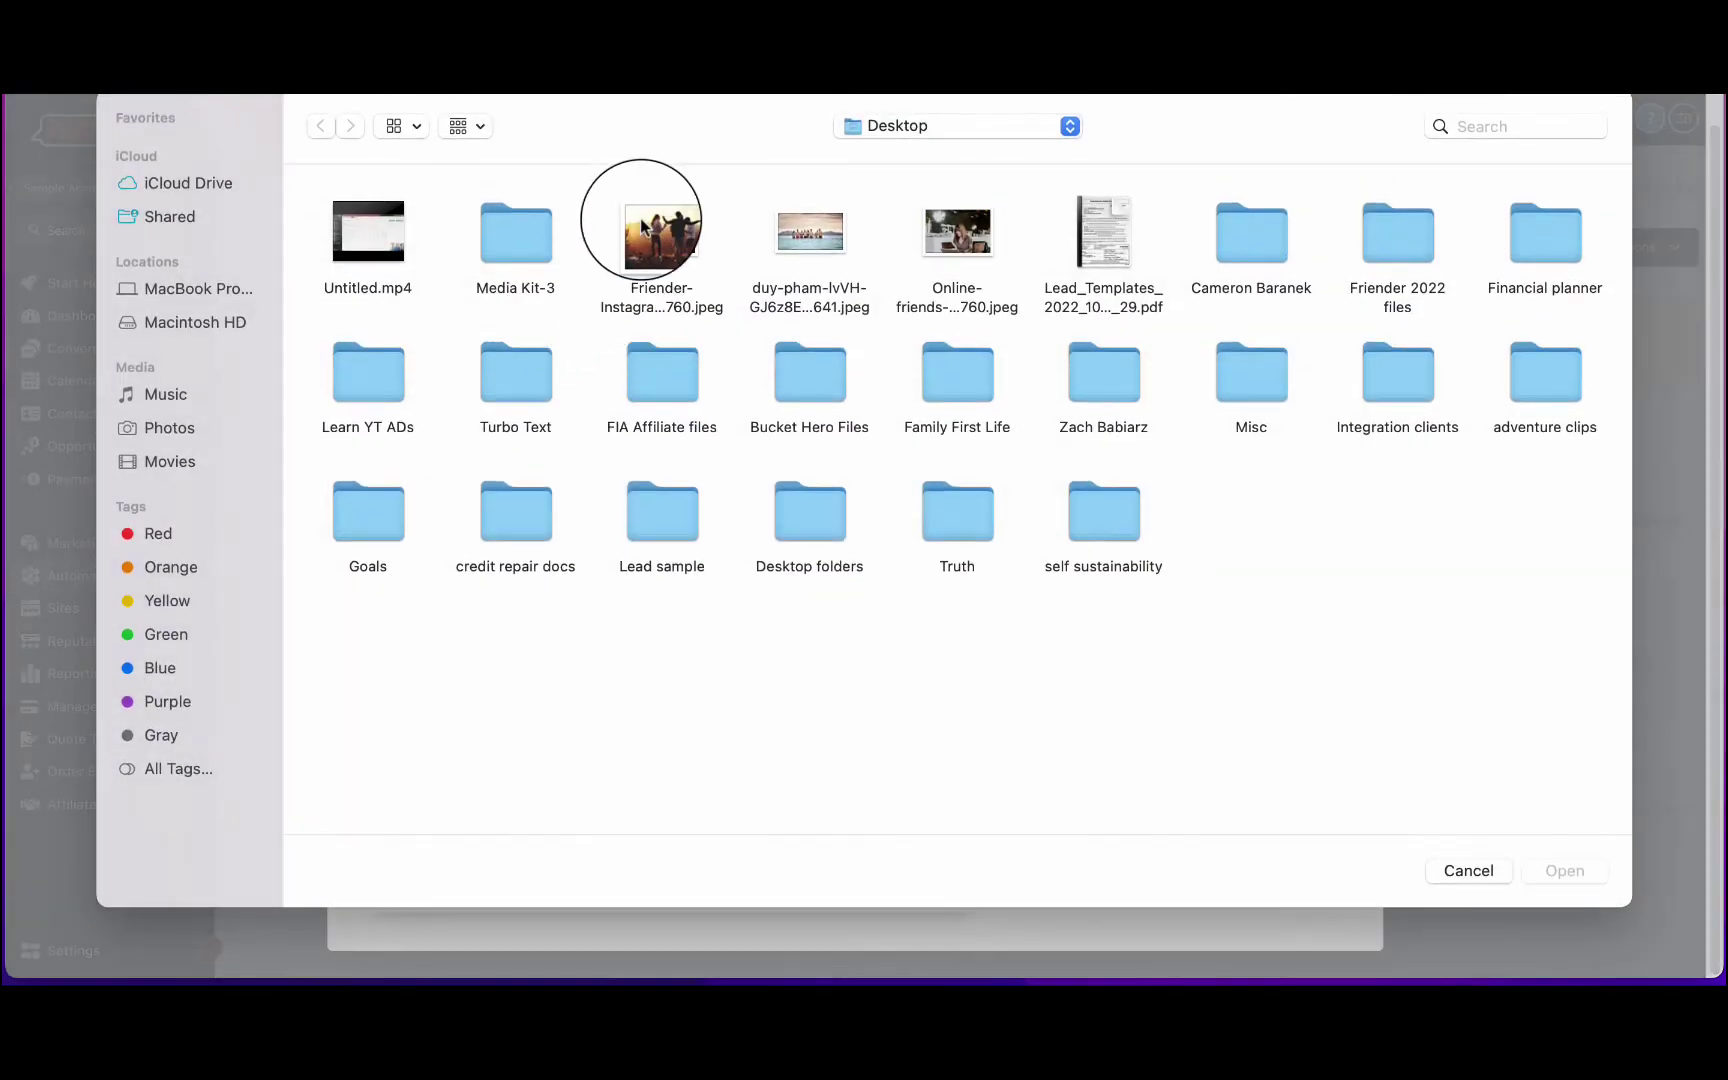
{"action": "left_click", "coordinate": [660, 232]}
{"action": "left_click", "coordinate": [1567, 870]}
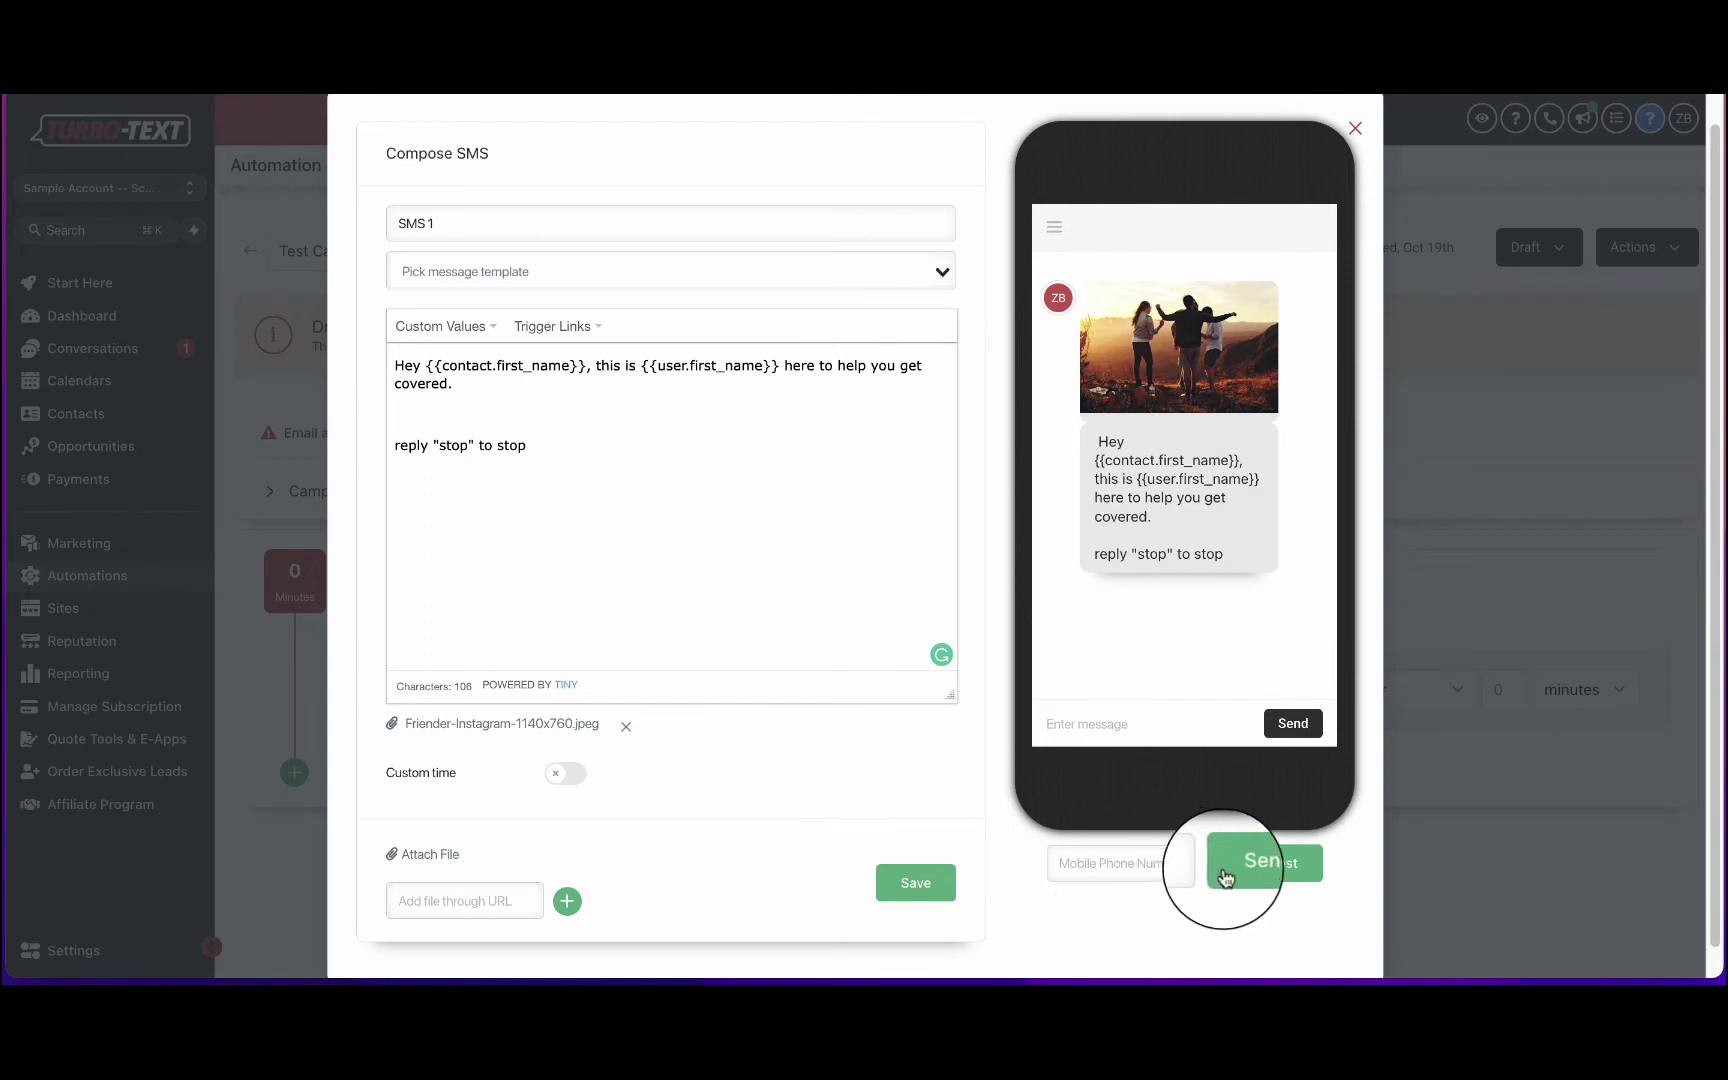
{"action": "left_click", "coordinate": [1159, 873]}
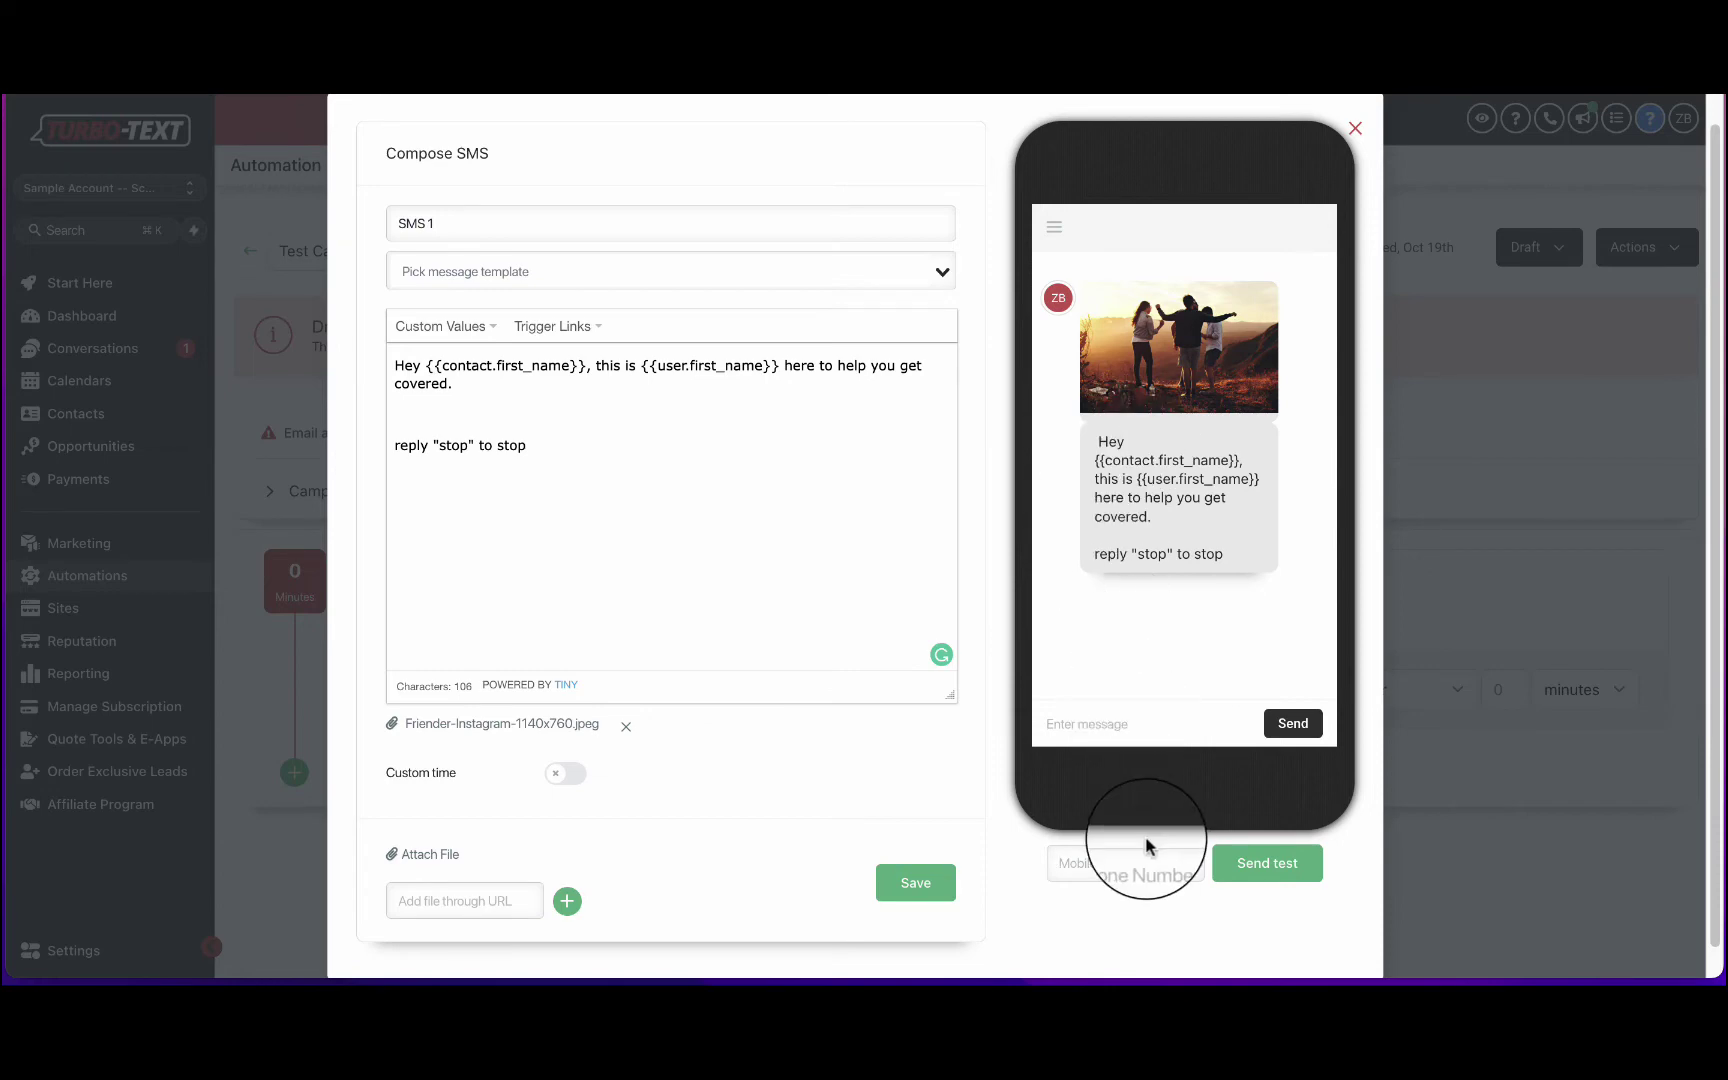
{"action": "scroll", "coordinate": [883, 717], "scroll_direction": "up", "scroll_amount": 1}
{"action": "scroll", "coordinate": [856, 687], "scroll_direction": "down", "scroll_amount": 2}
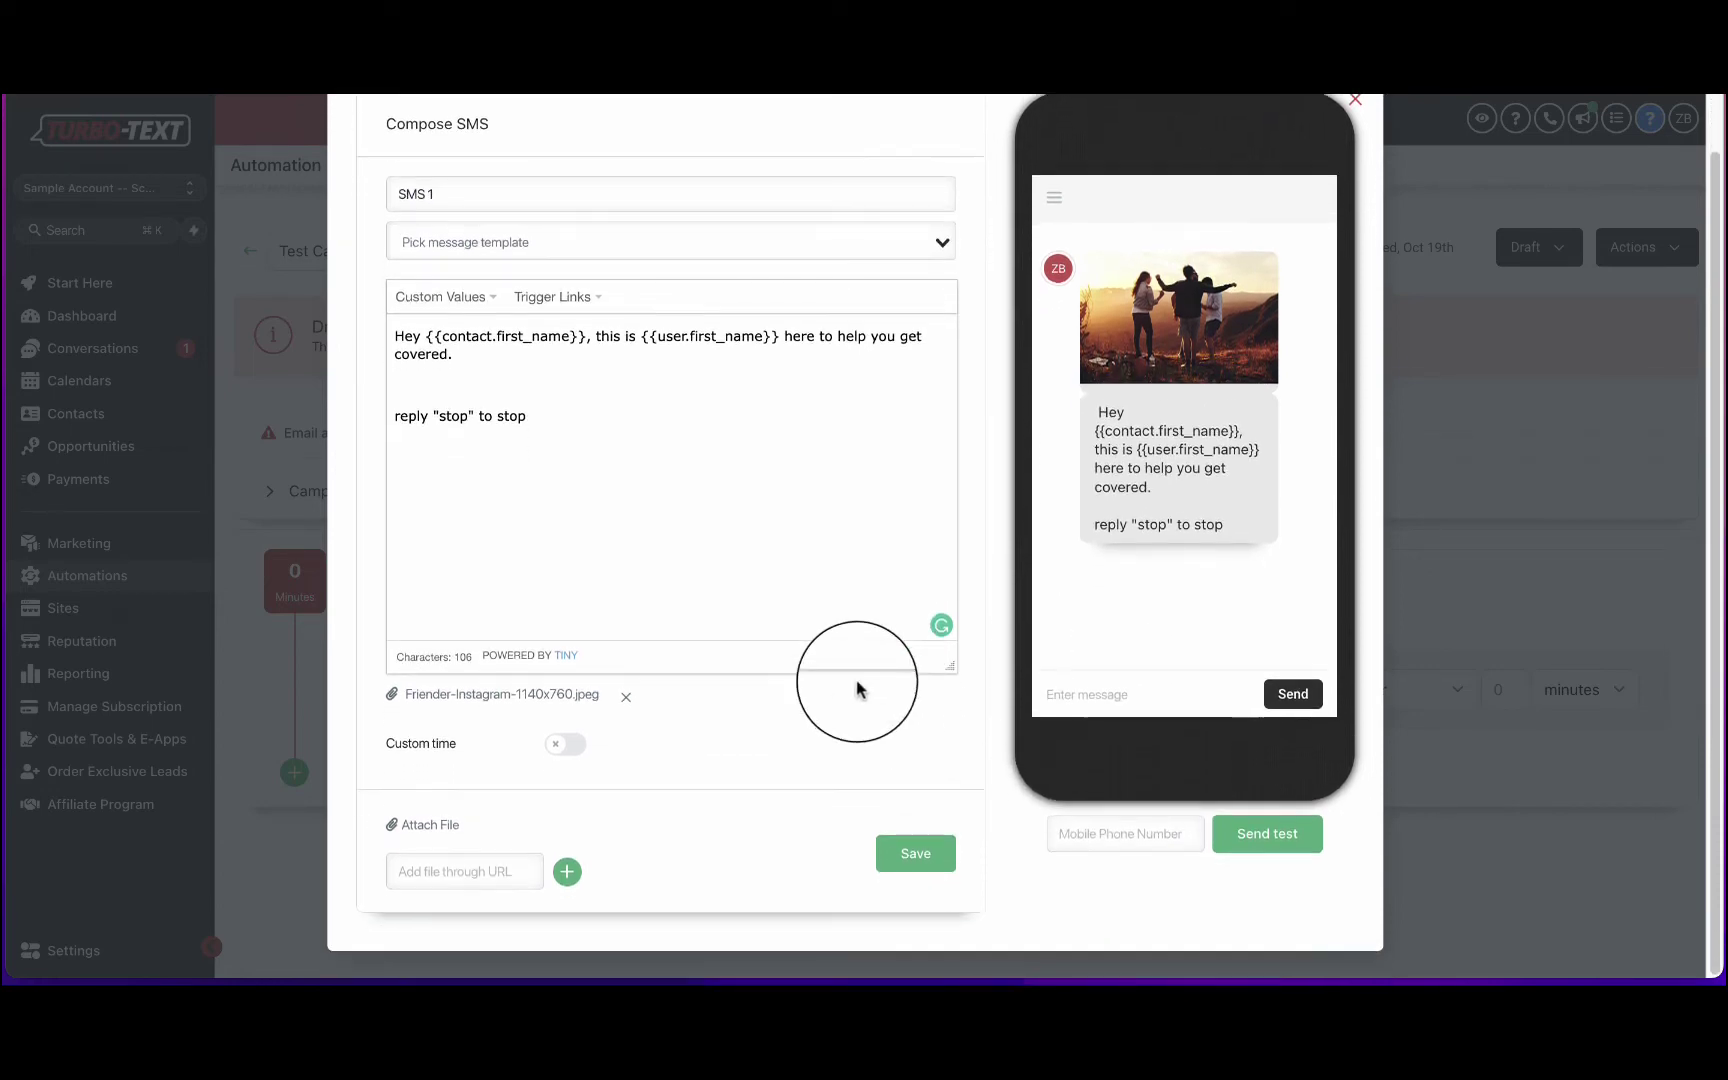
{"action": "left_click", "coordinate": [898, 855]}
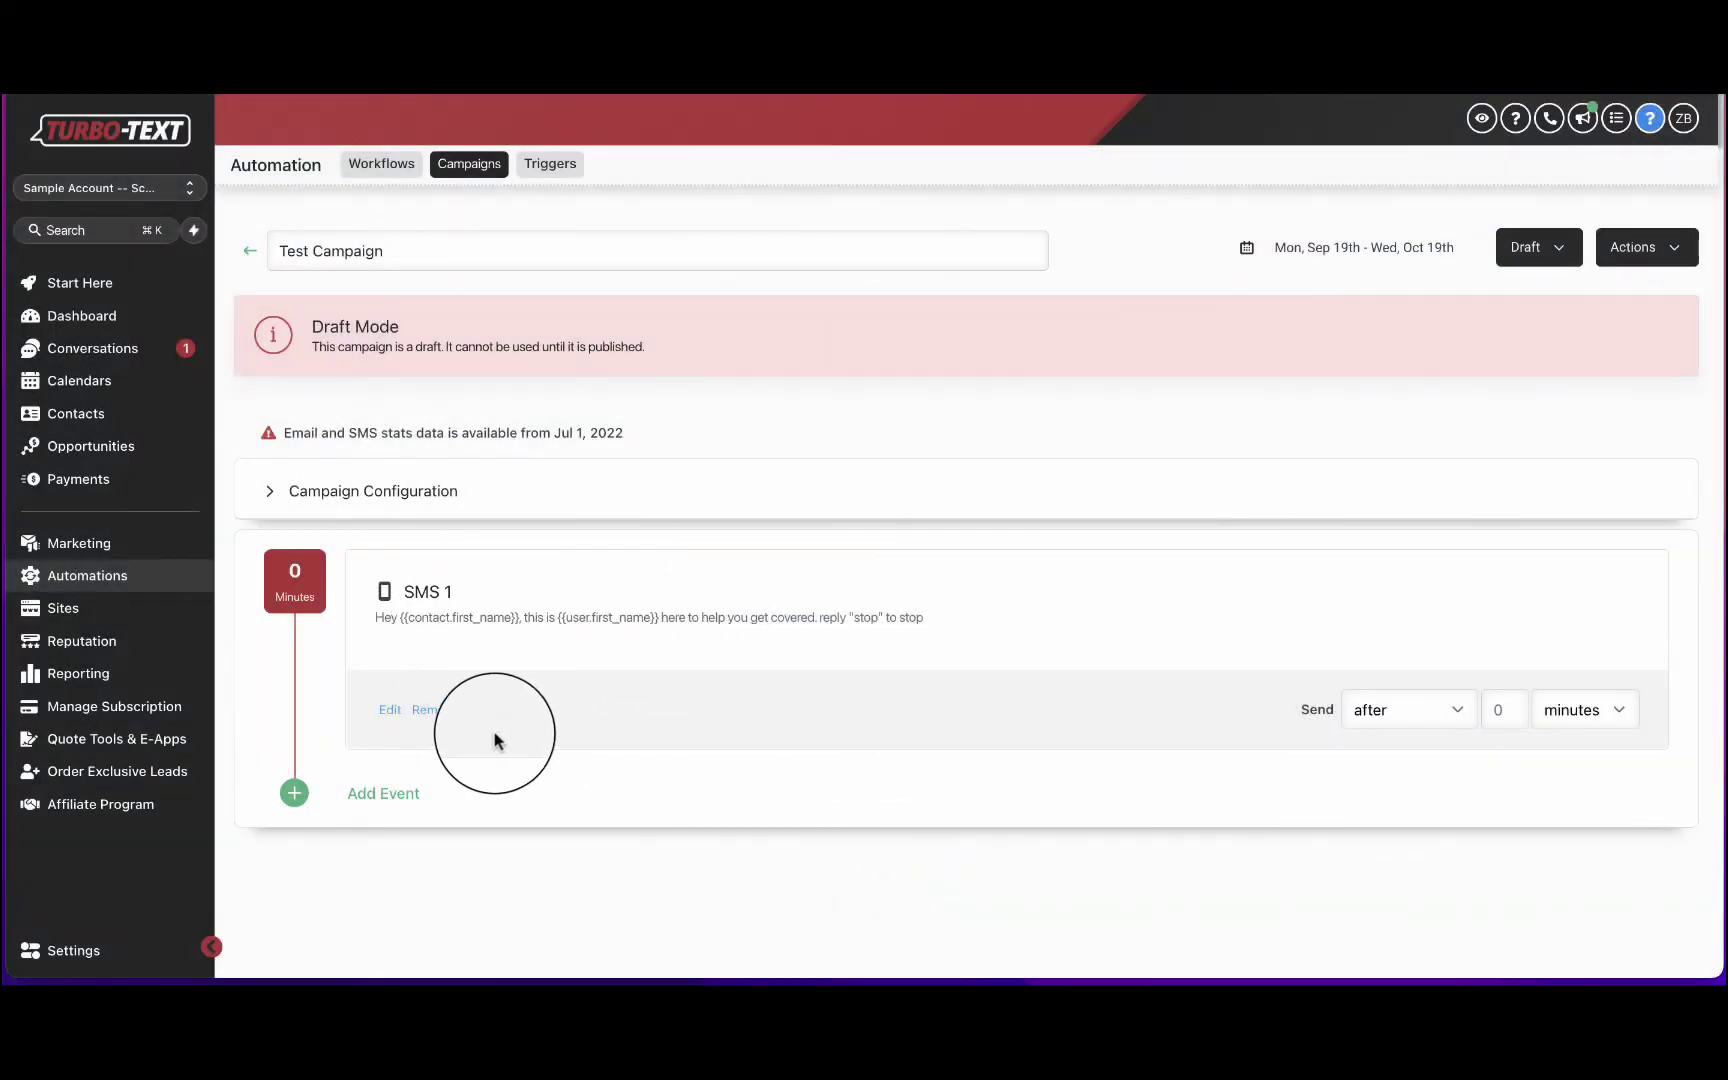
- Add a second SMS event reading "this is", the contact's first name custom value and ", right?"
{"action": "left_click", "coordinate": [405, 796]}
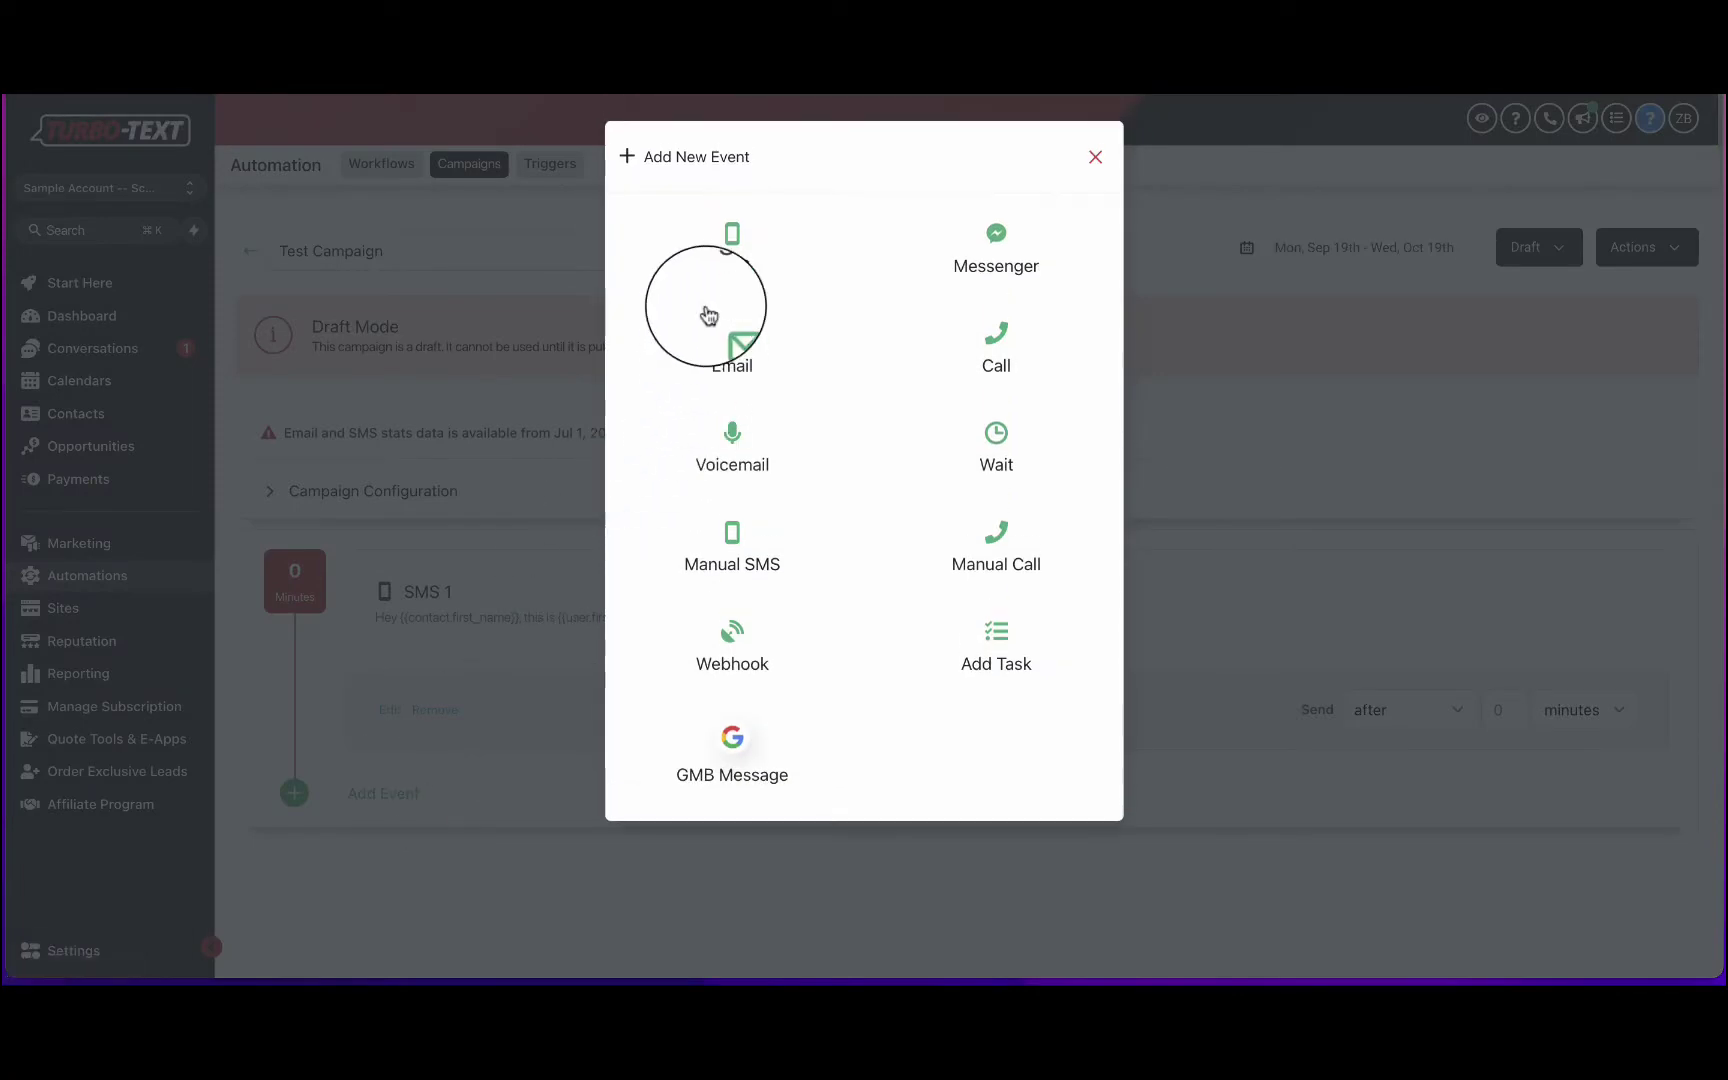
{"action": "left_click", "coordinate": [748, 250]}
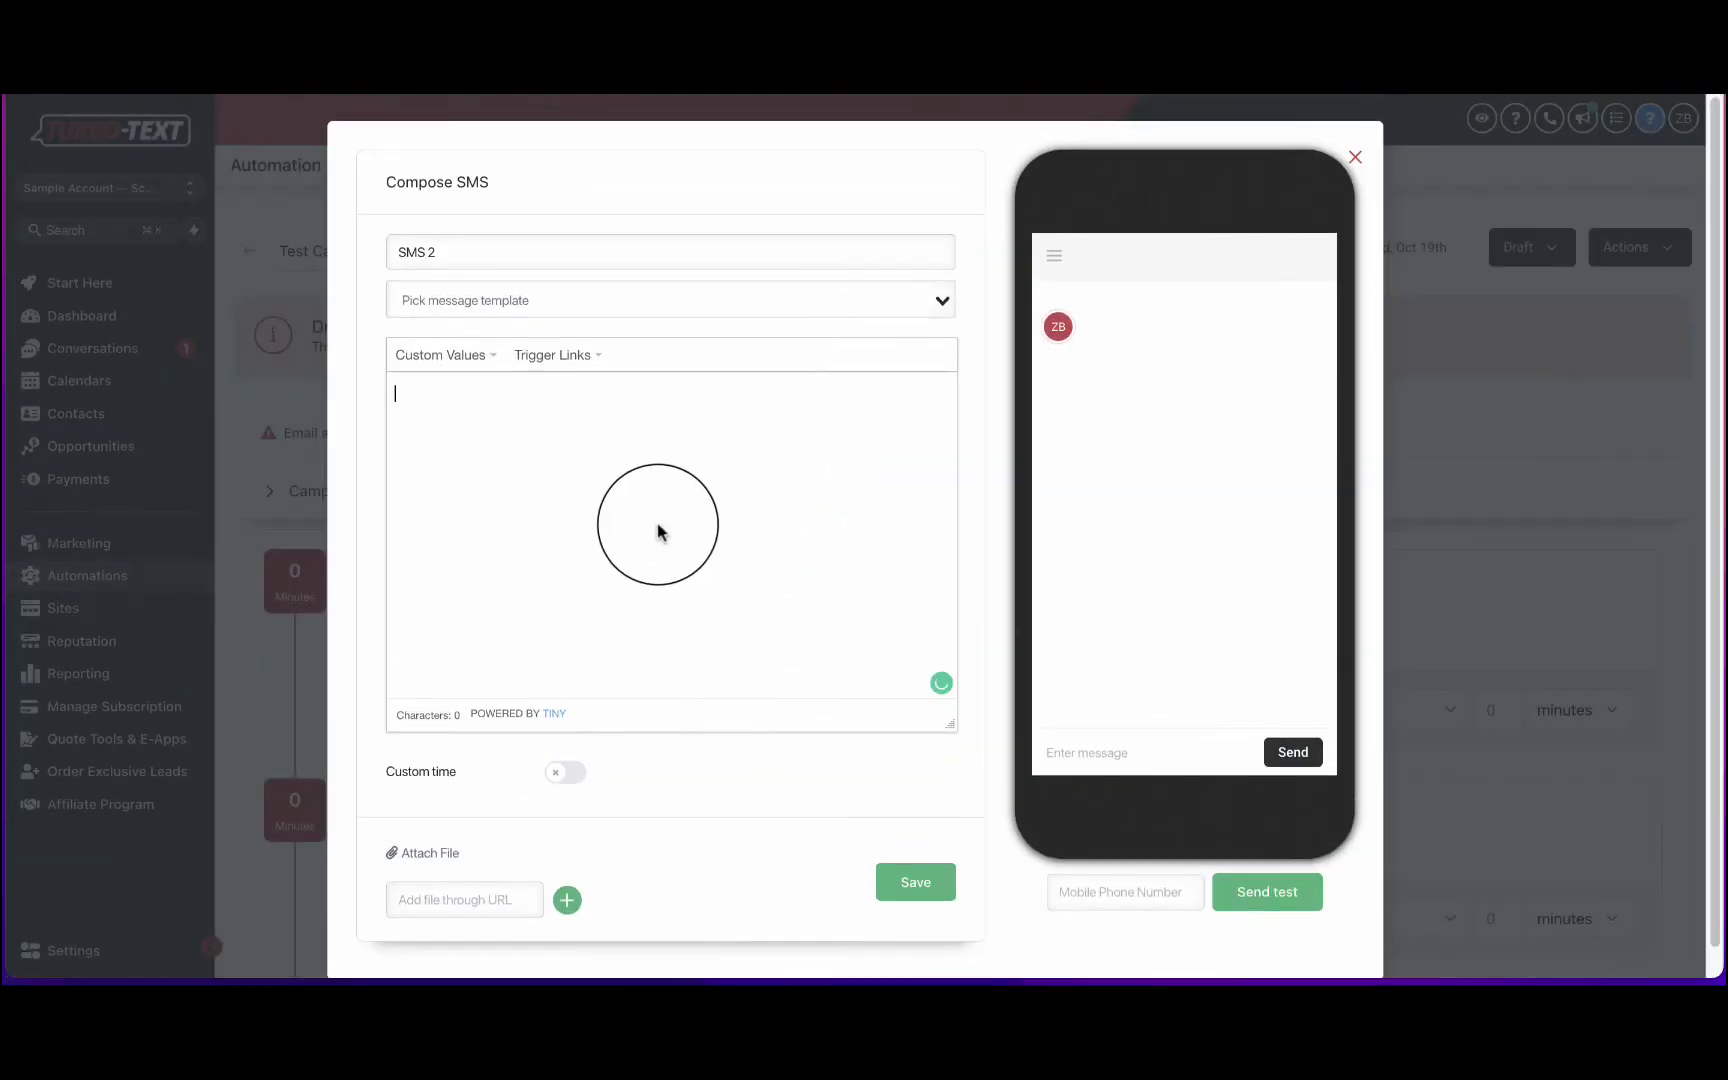
{"action": "type", "text": "this is"}
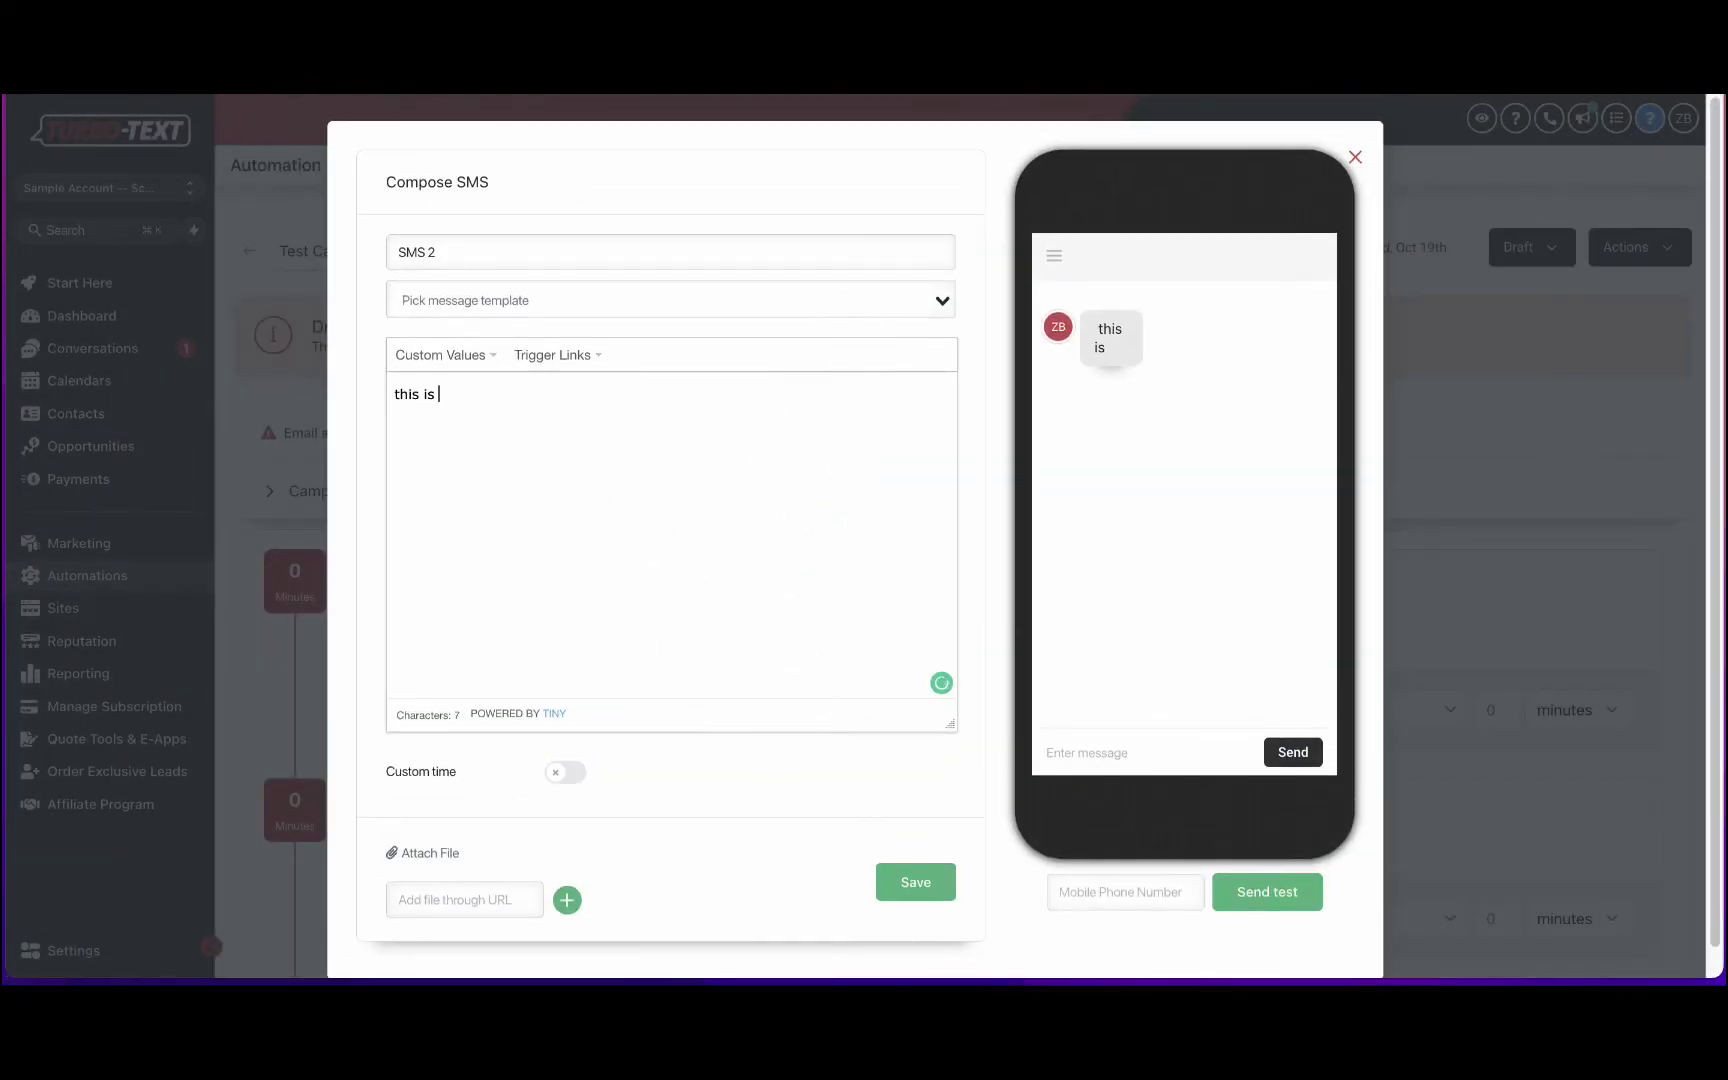
{"action": "left_click", "coordinate": [482, 374]}
{"action": "mouse_move", "coordinate": [486, 386]}
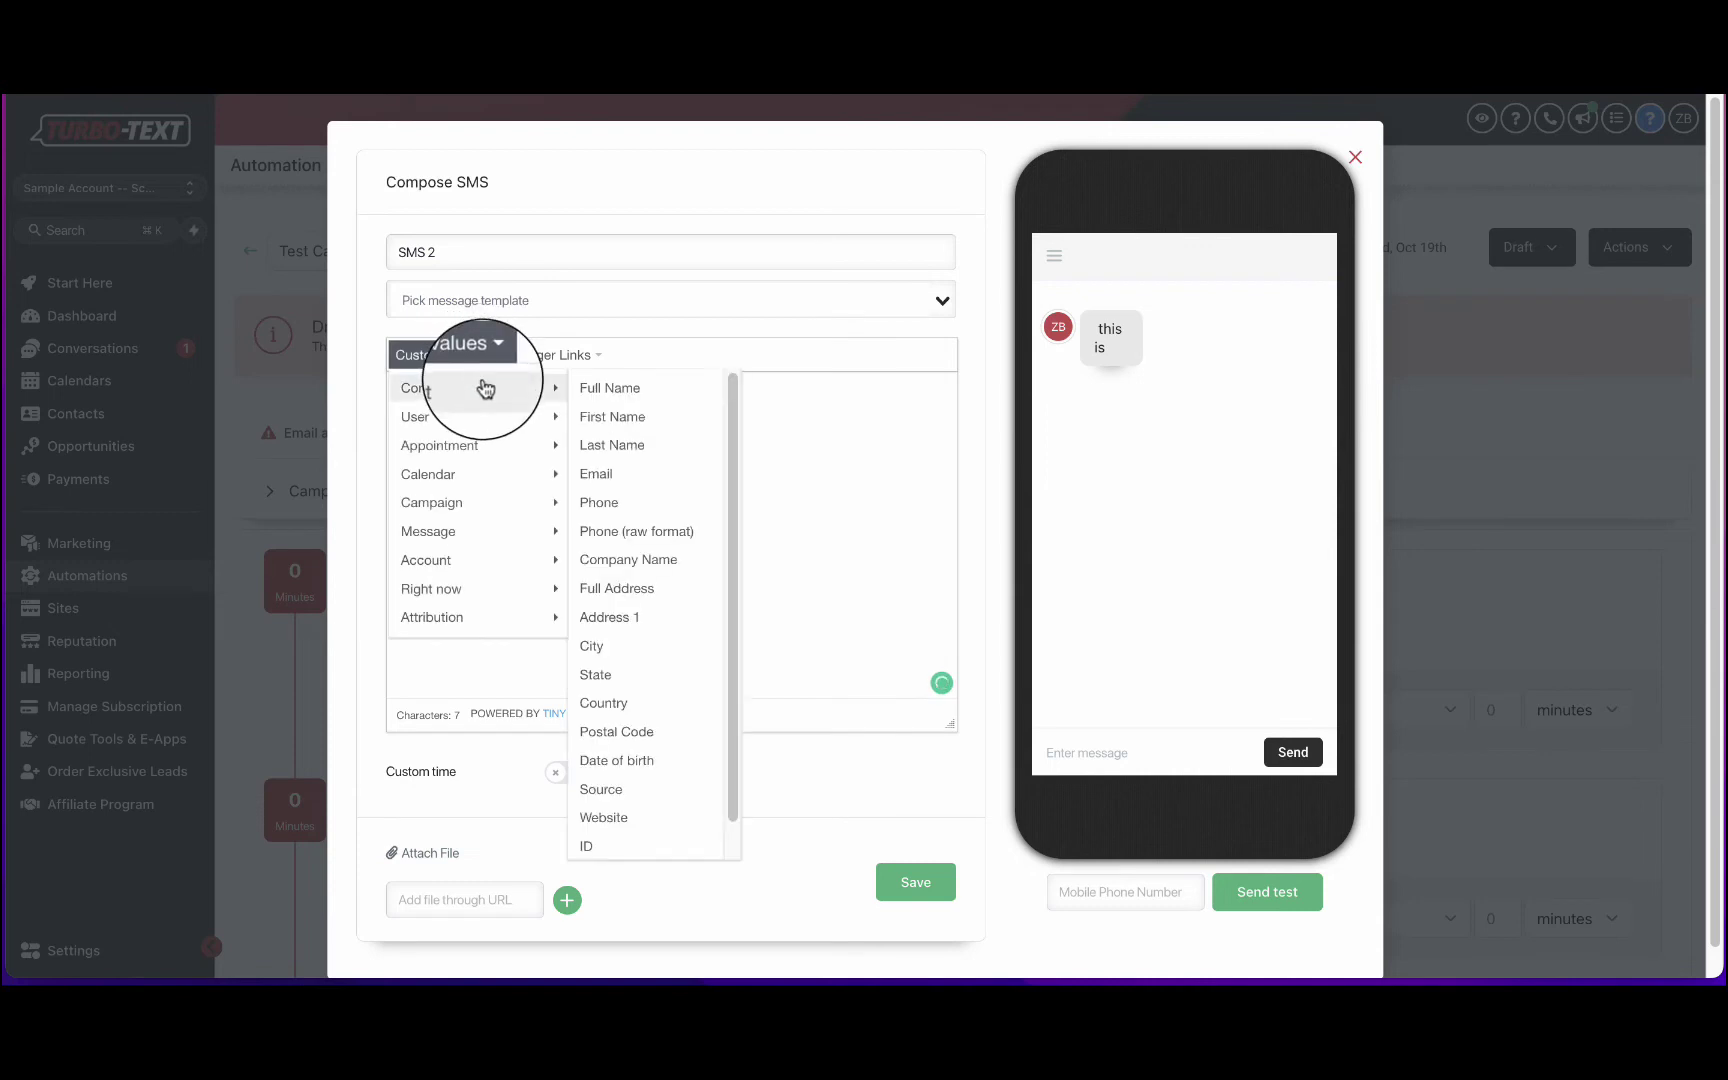
{"action": "left_click", "coordinate": [596, 416]}
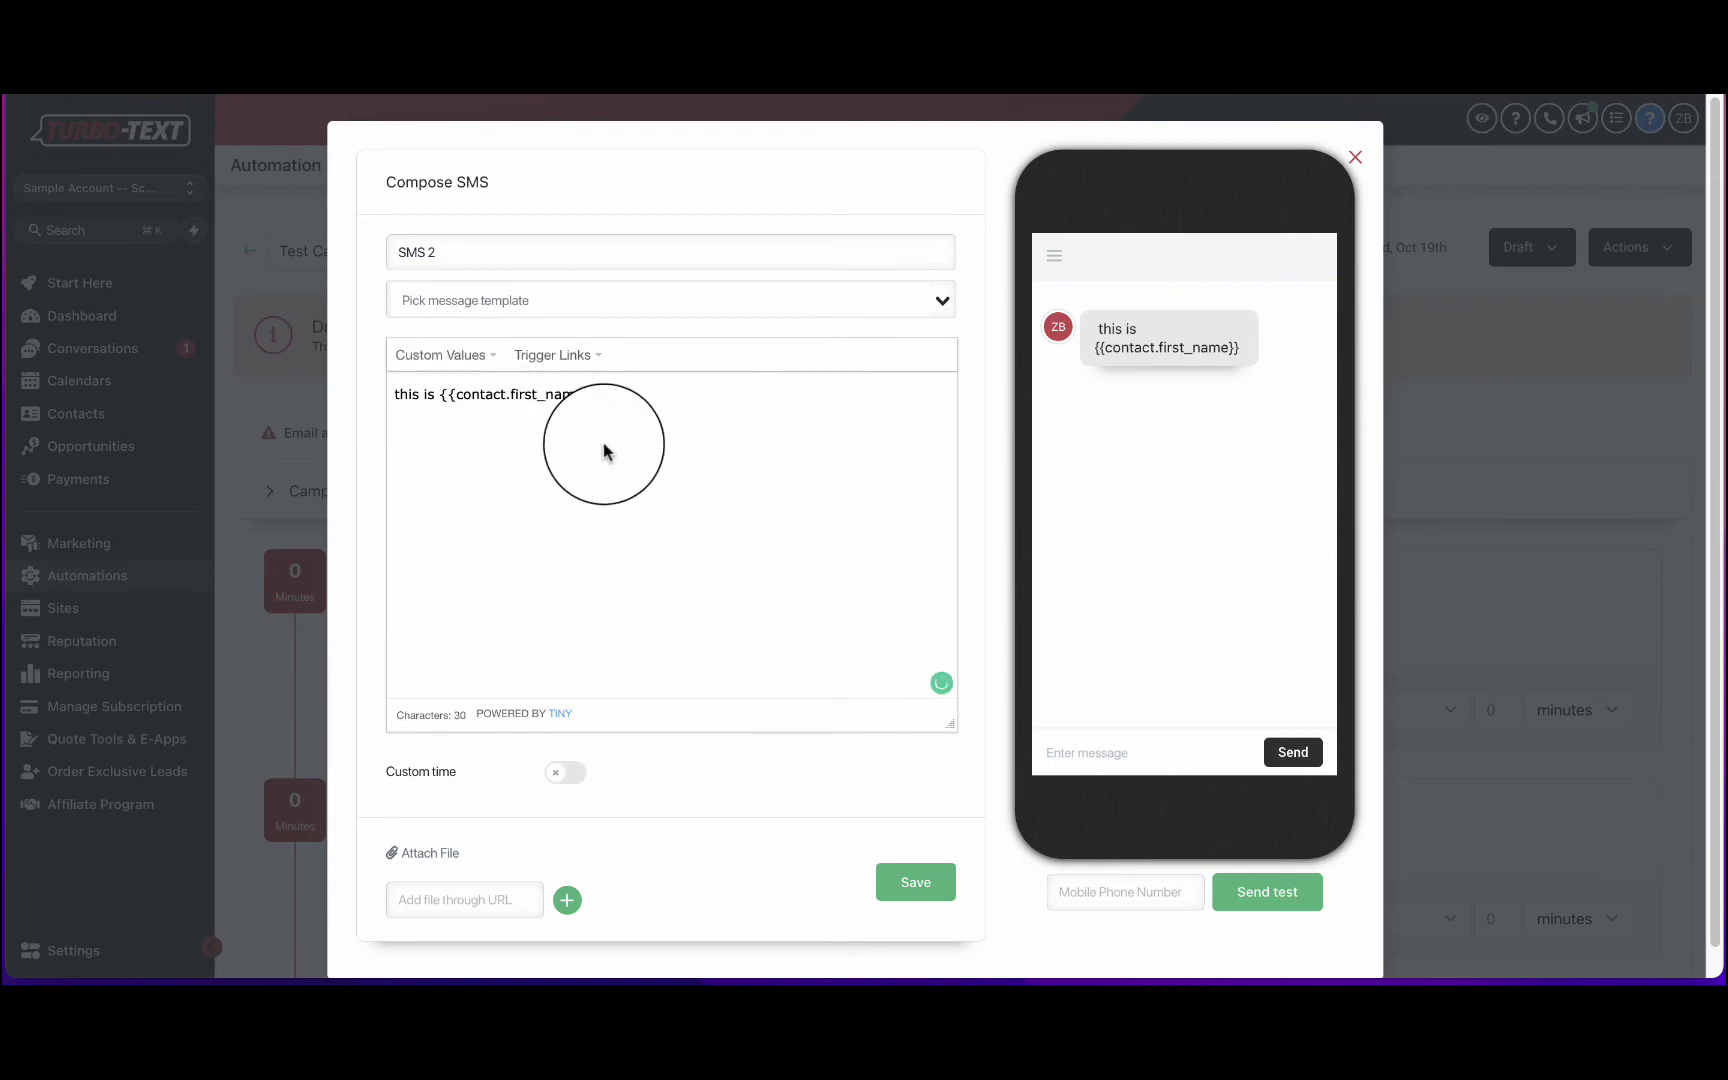
{"action": "type", "text": ", right?"}
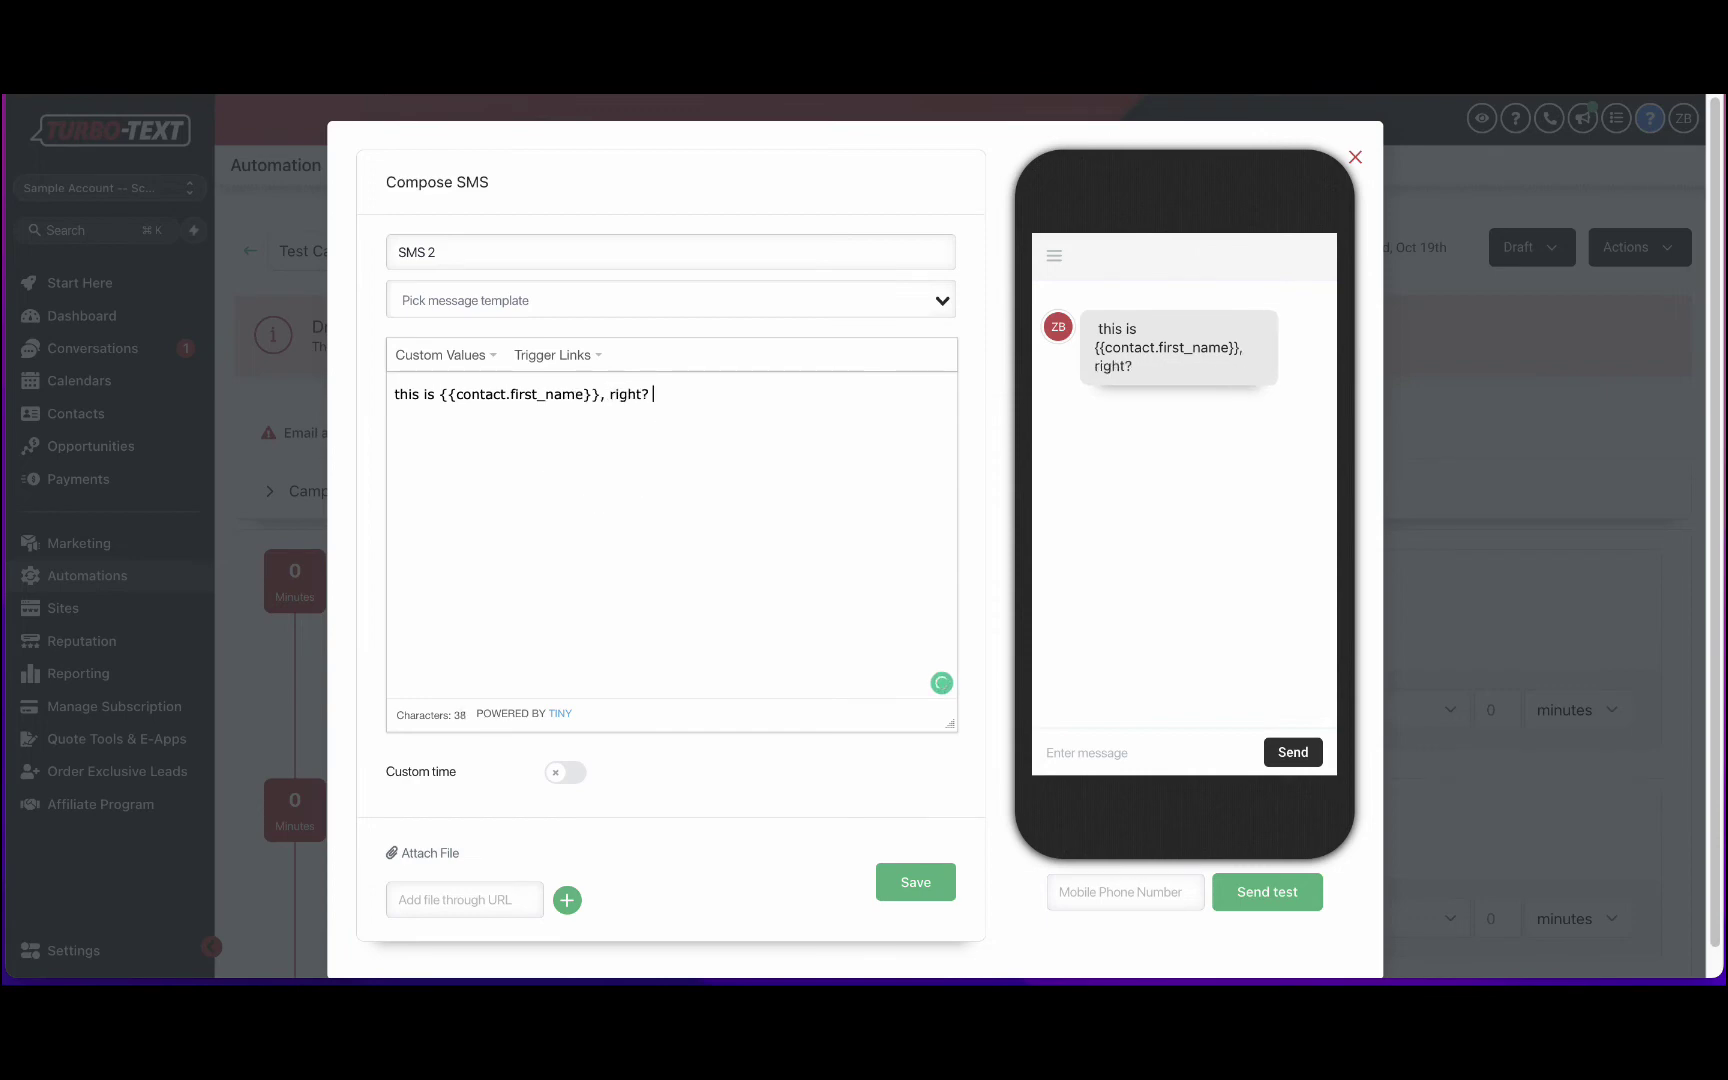
- Capitalise the first letter of the second message so it begins with "This", and save the SMS
{"action": "left_click", "coordinate": [396, 396]}
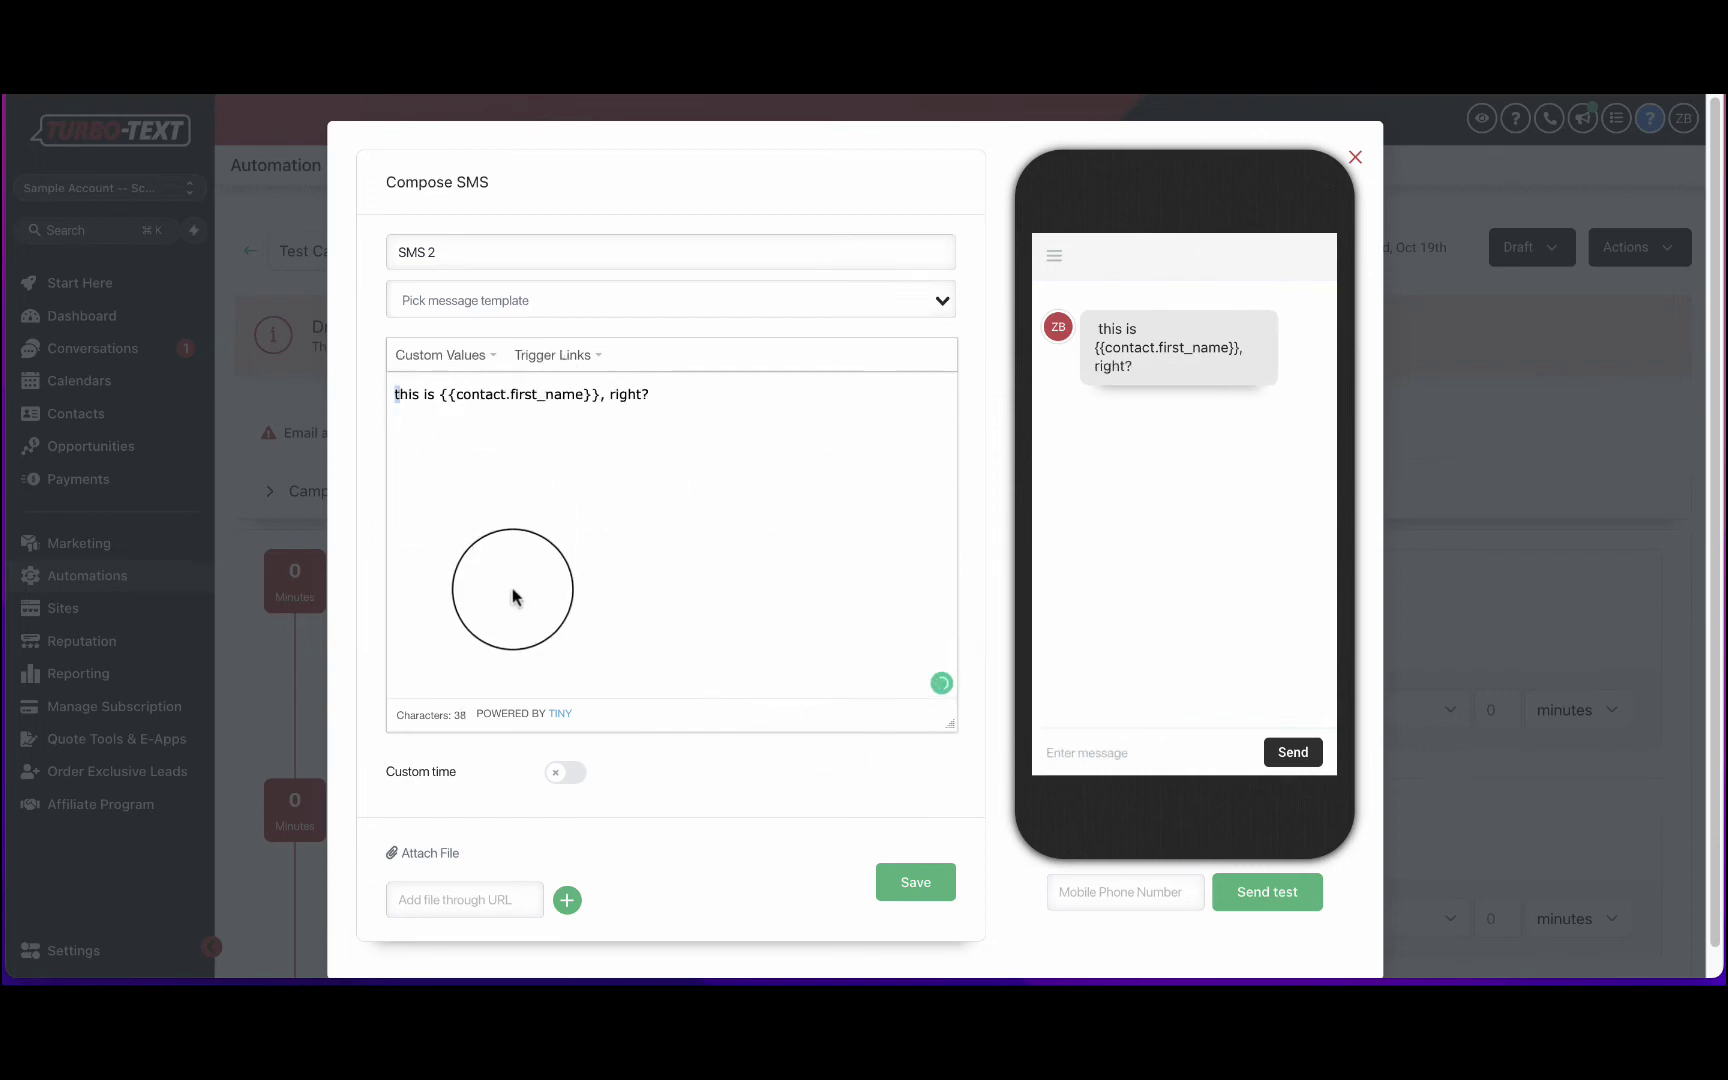
{"action": "type", "text": "T"}
{"action": "key", "text": "End"}
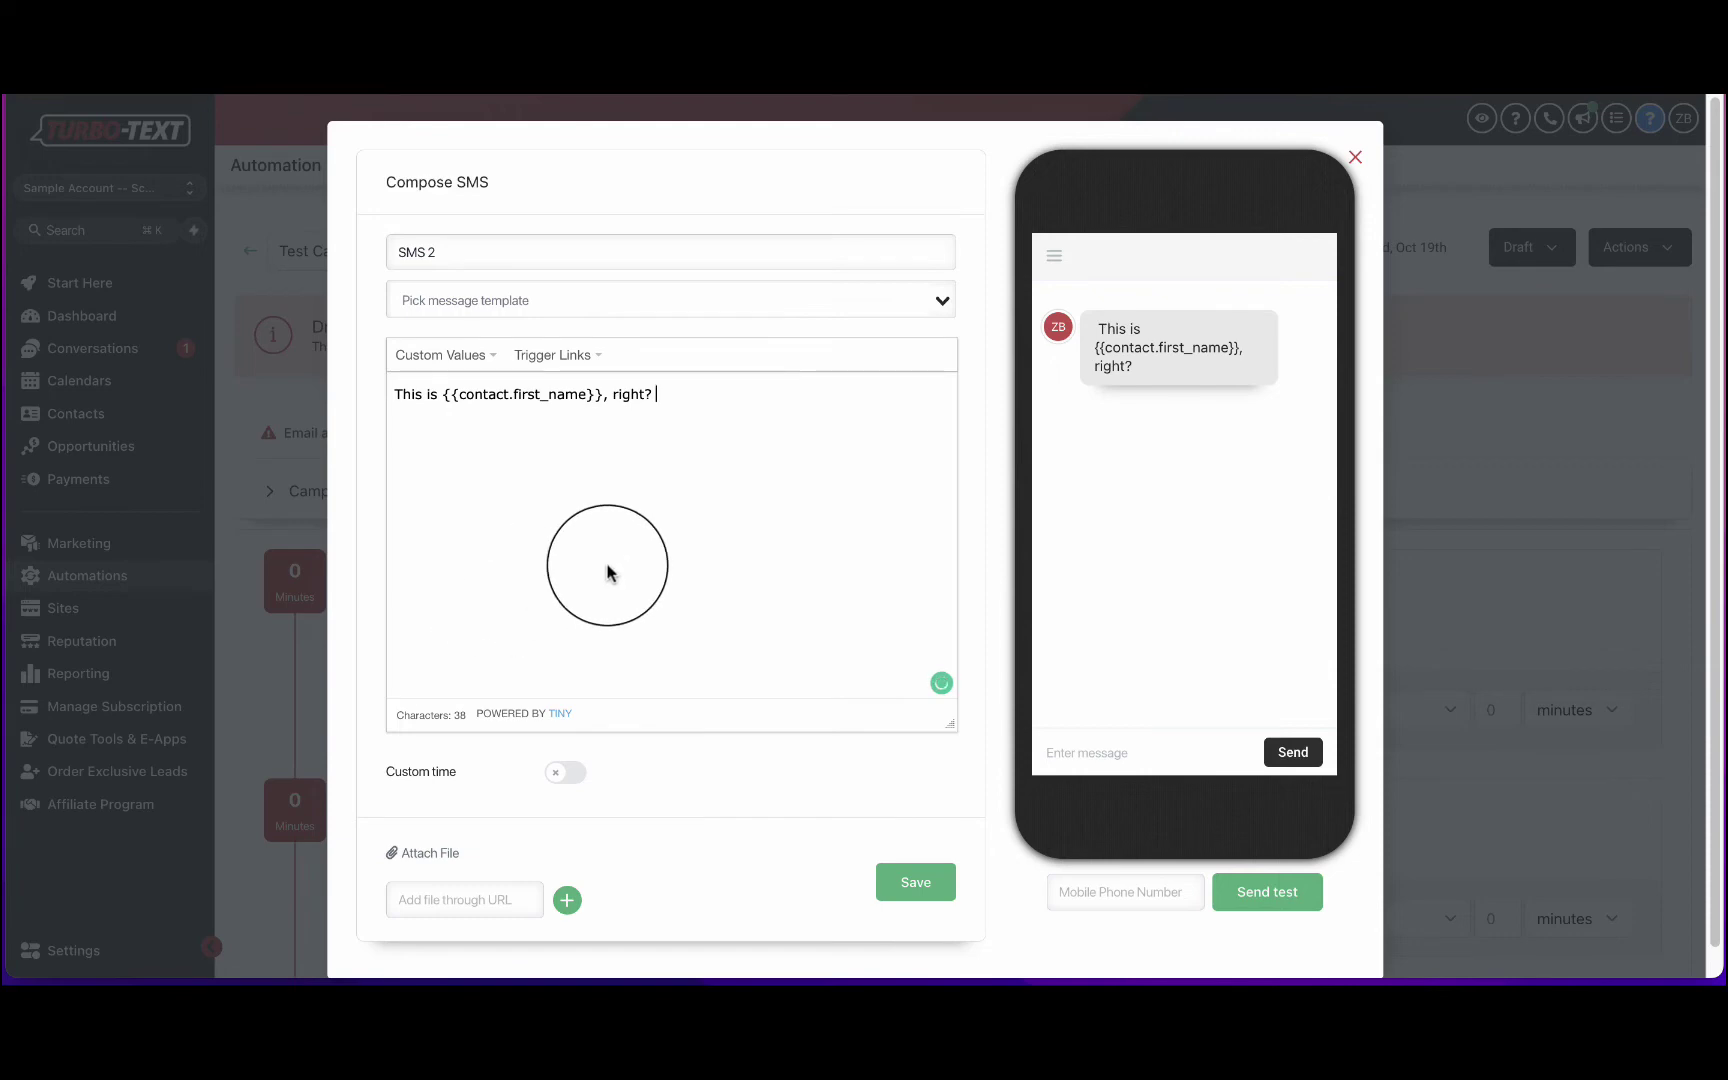
{"action": "left_click", "coordinate": [887, 884]}
- Add a third SMS event with the message "Here to help!" and save it
{"action": "scroll", "coordinate": [500, 760], "scroll_direction": "down", "scroll_amount": 3}
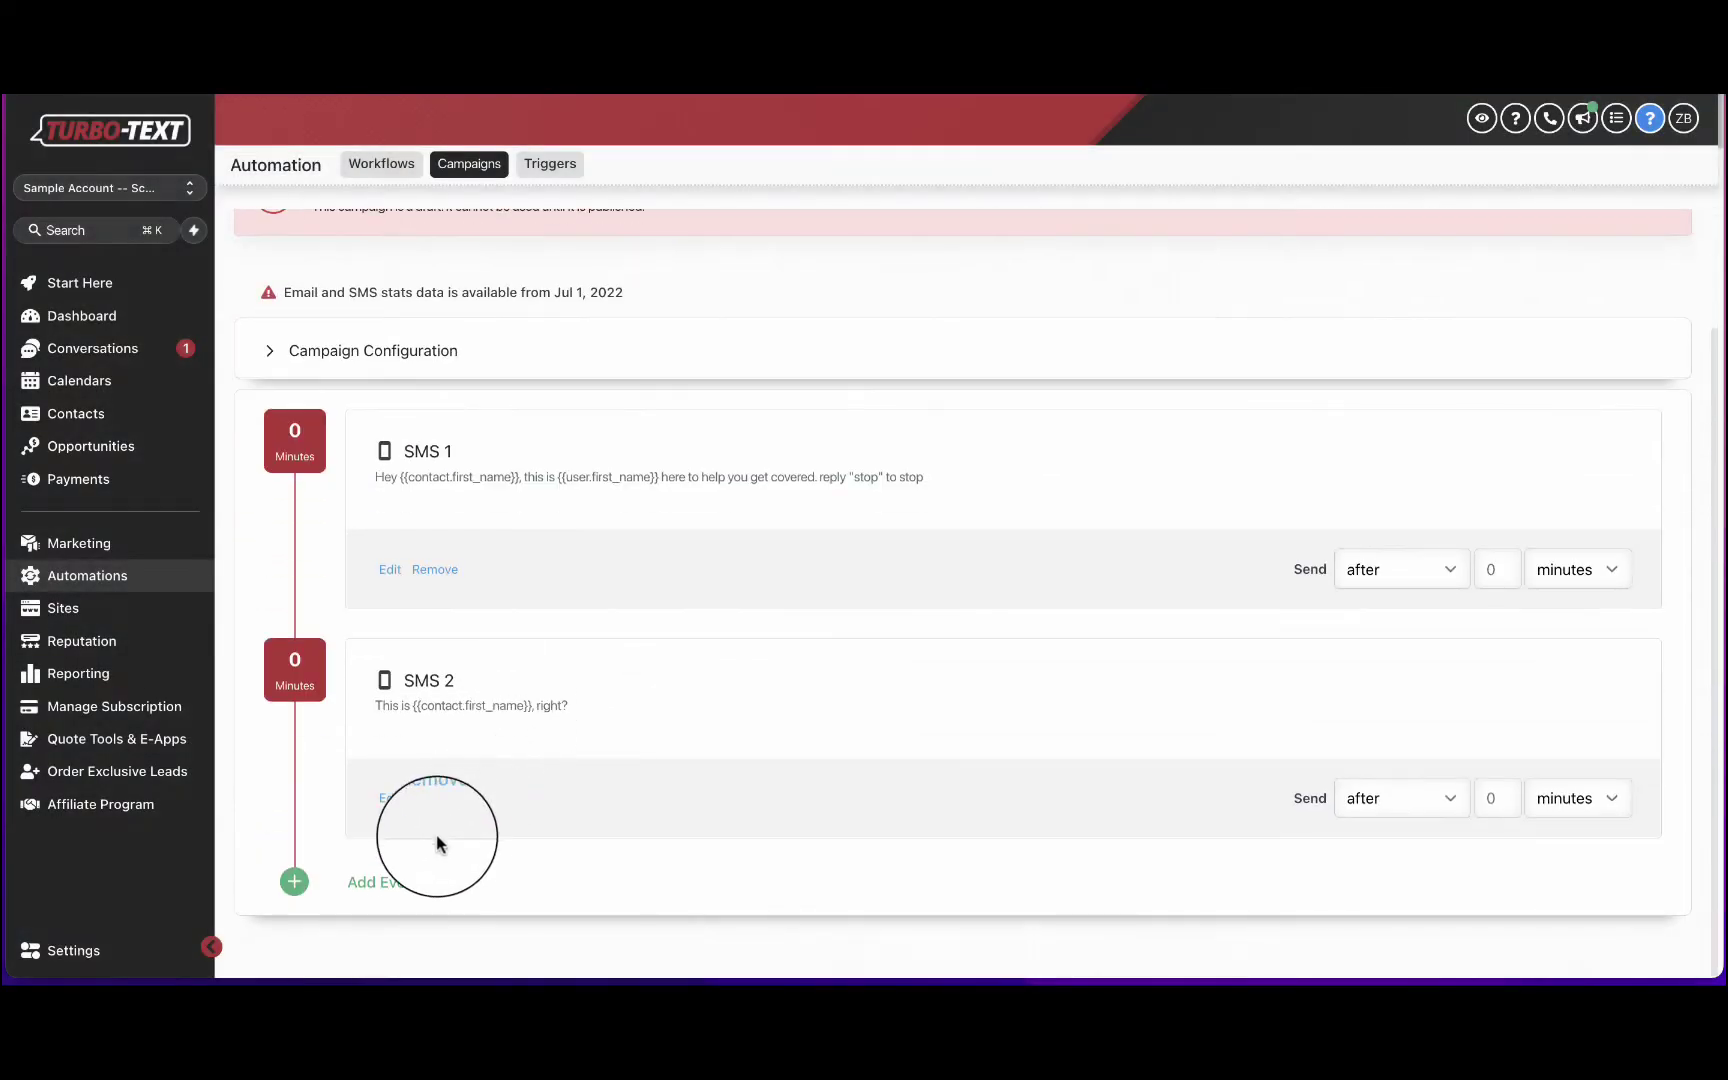
{"action": "left_click", "coordinate": [401, 884]}
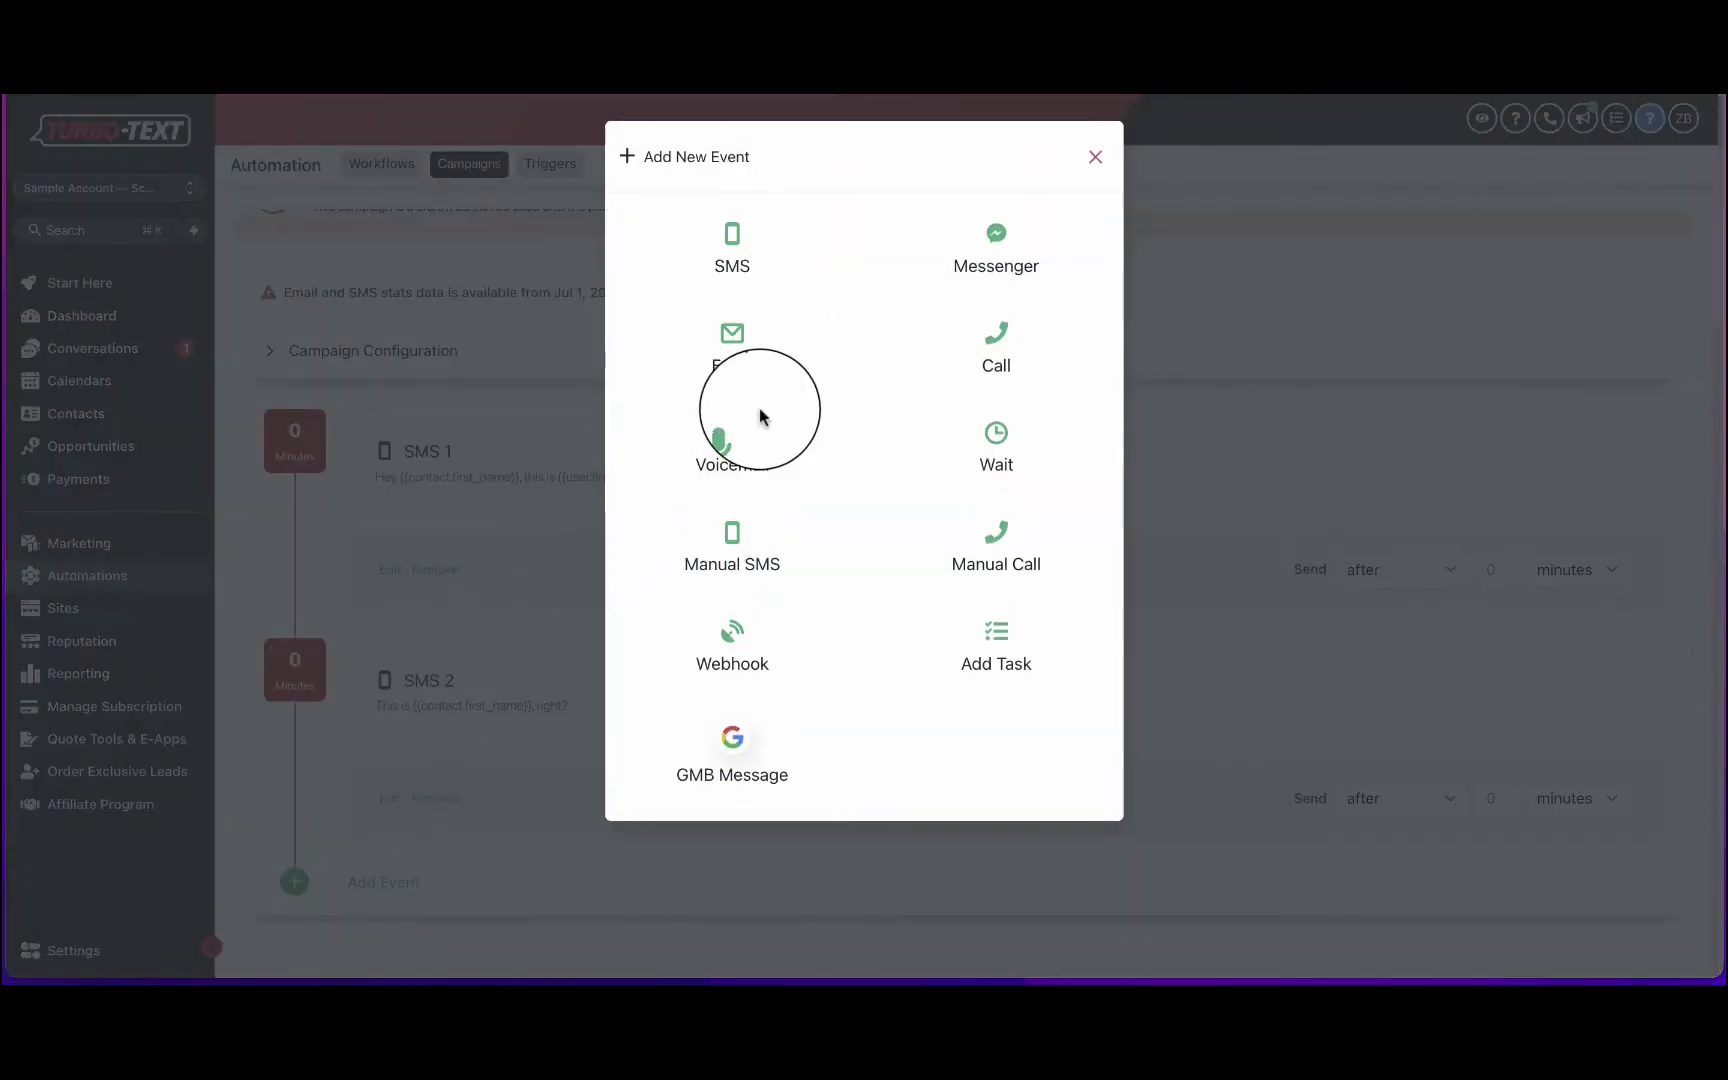
{"action": "left_click", "coordinate": [733, 235]}
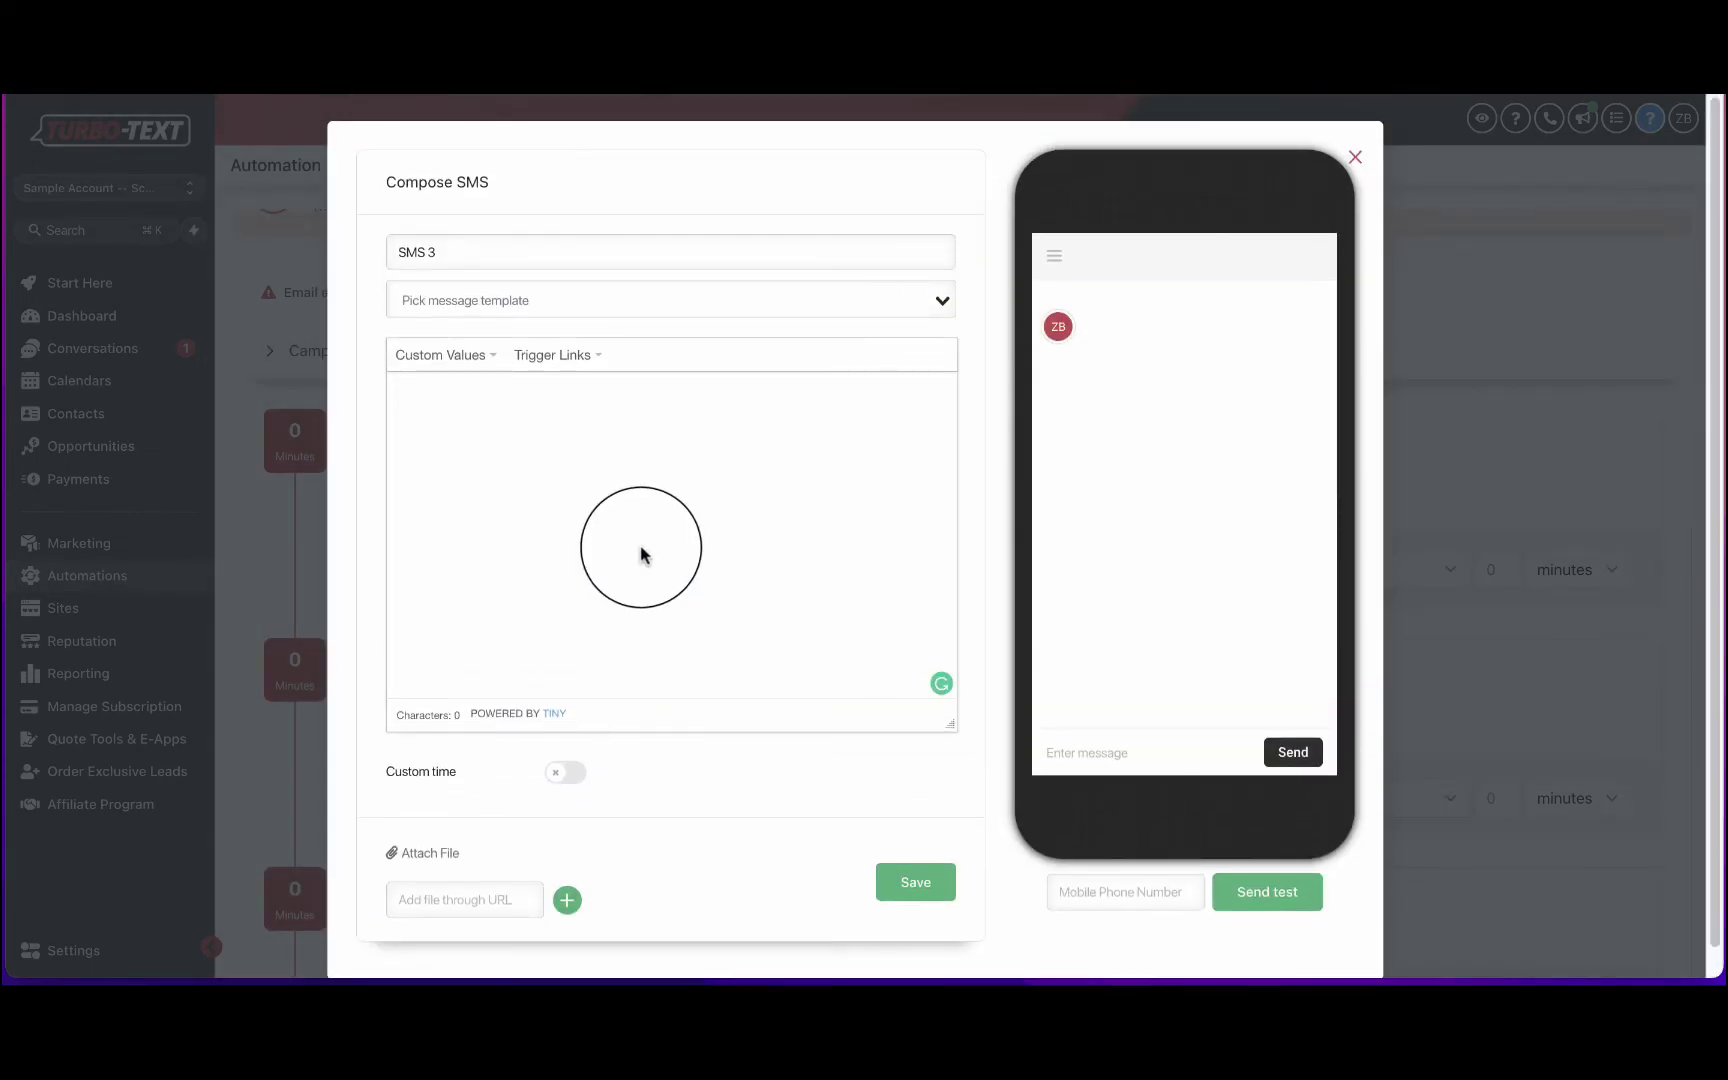
{"action": "left_click", "coordinate": [641, 555]}
{"action": "type", "text": "Here to hle"}
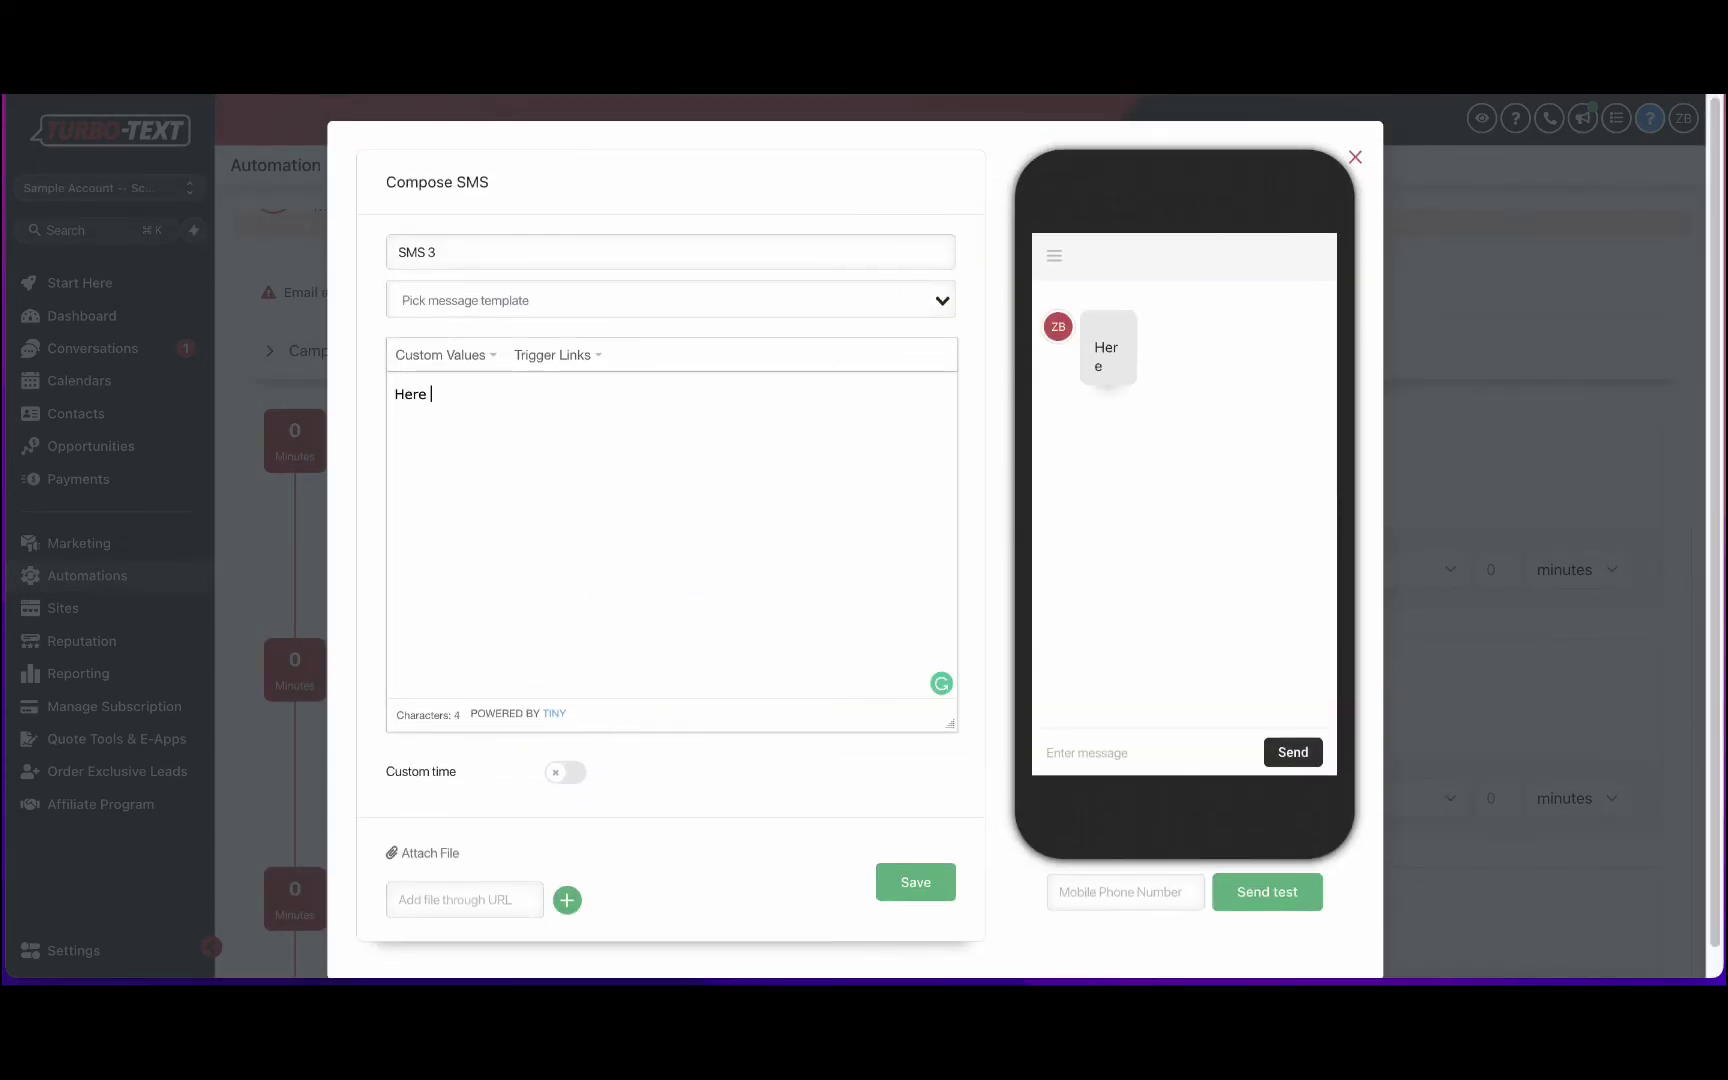
{"action": "key", "text": "BackSpace"}
{"action": "key", "text": "BackSpace"}
{"action": "type", "text": "elp!"}
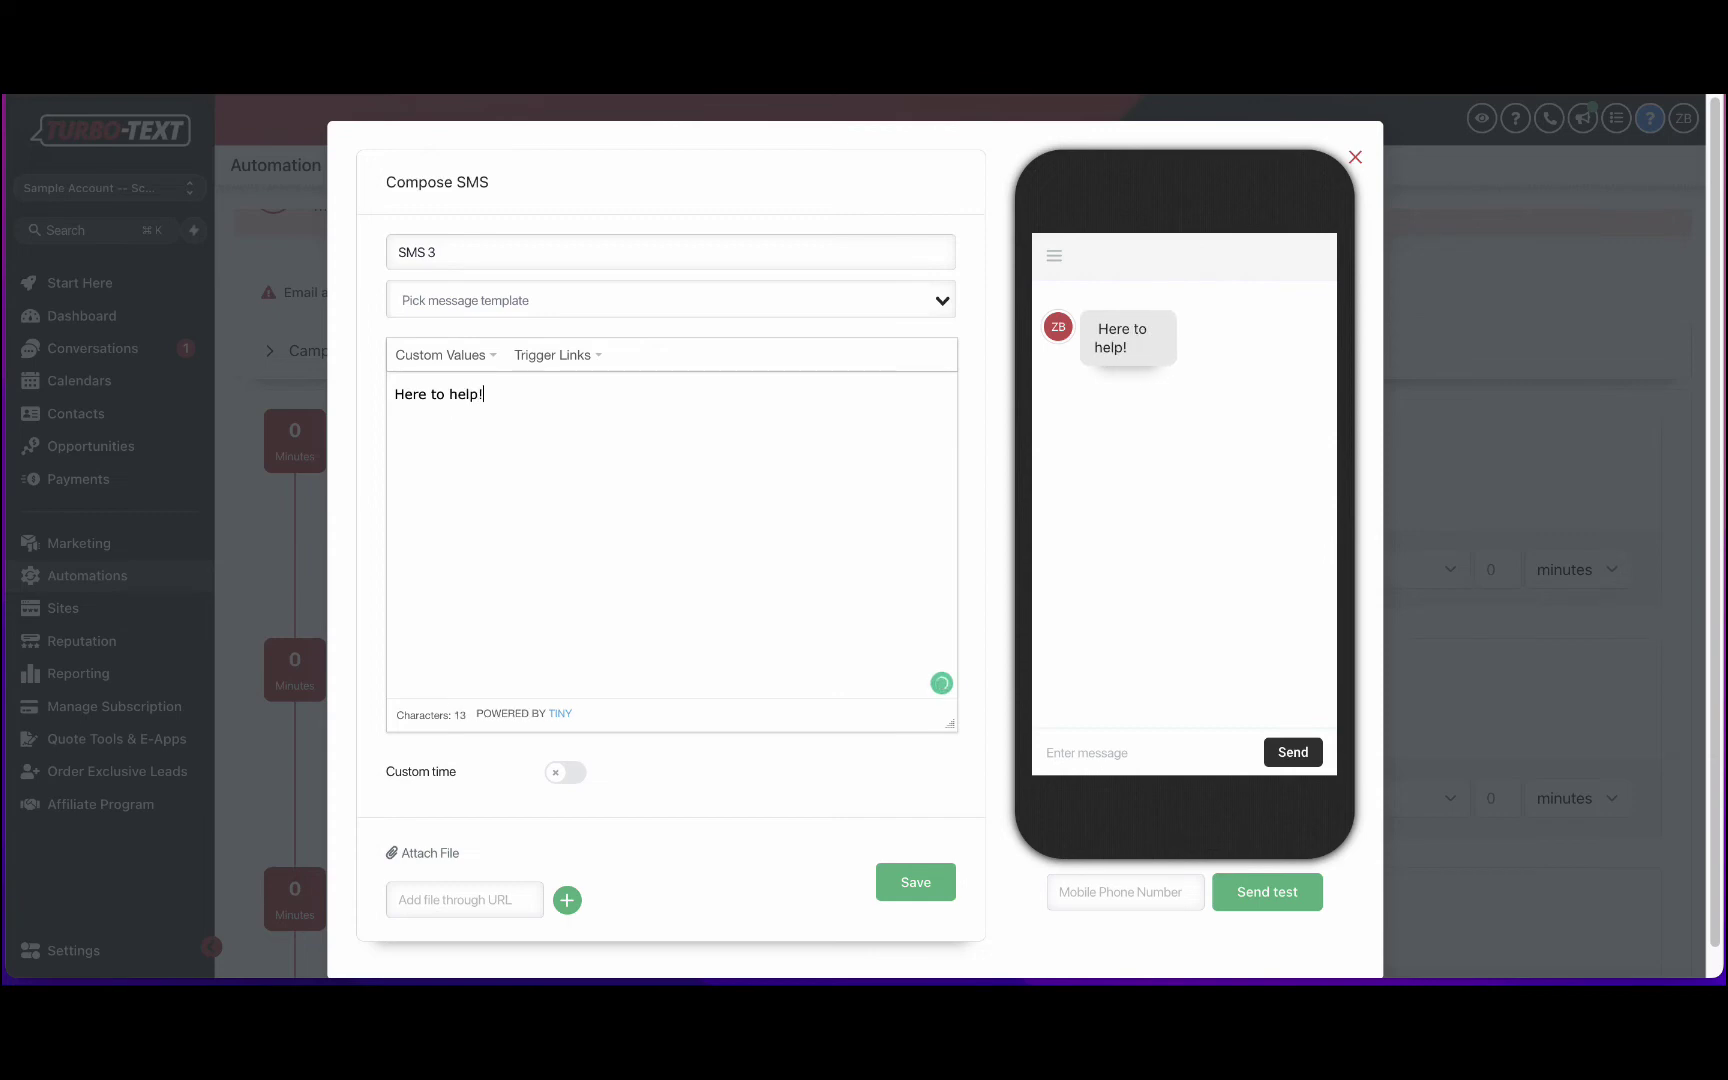
{"action": "left_click", "coordinate": [916, 882]}
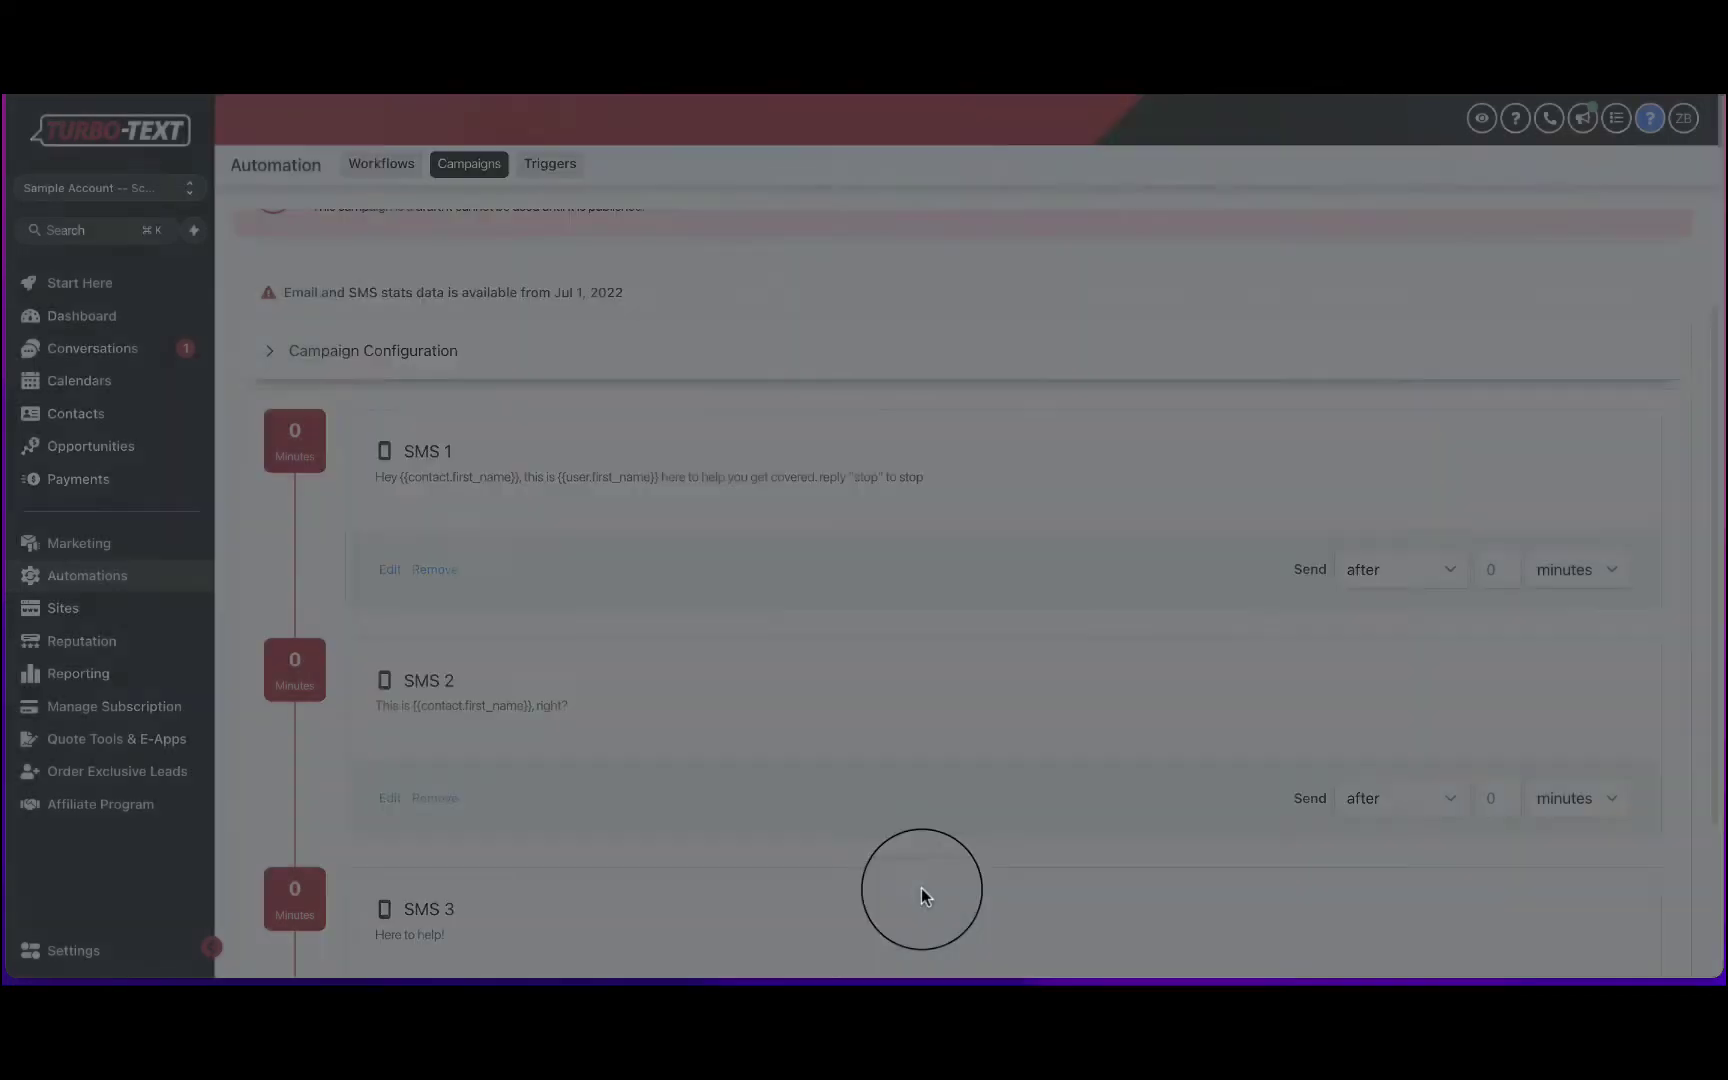
- Set SMS 1 to send immediately
{"action": "scroll", "coordinate": [741, 619], "scroll_direction": "down", "scroll_amount": 3}
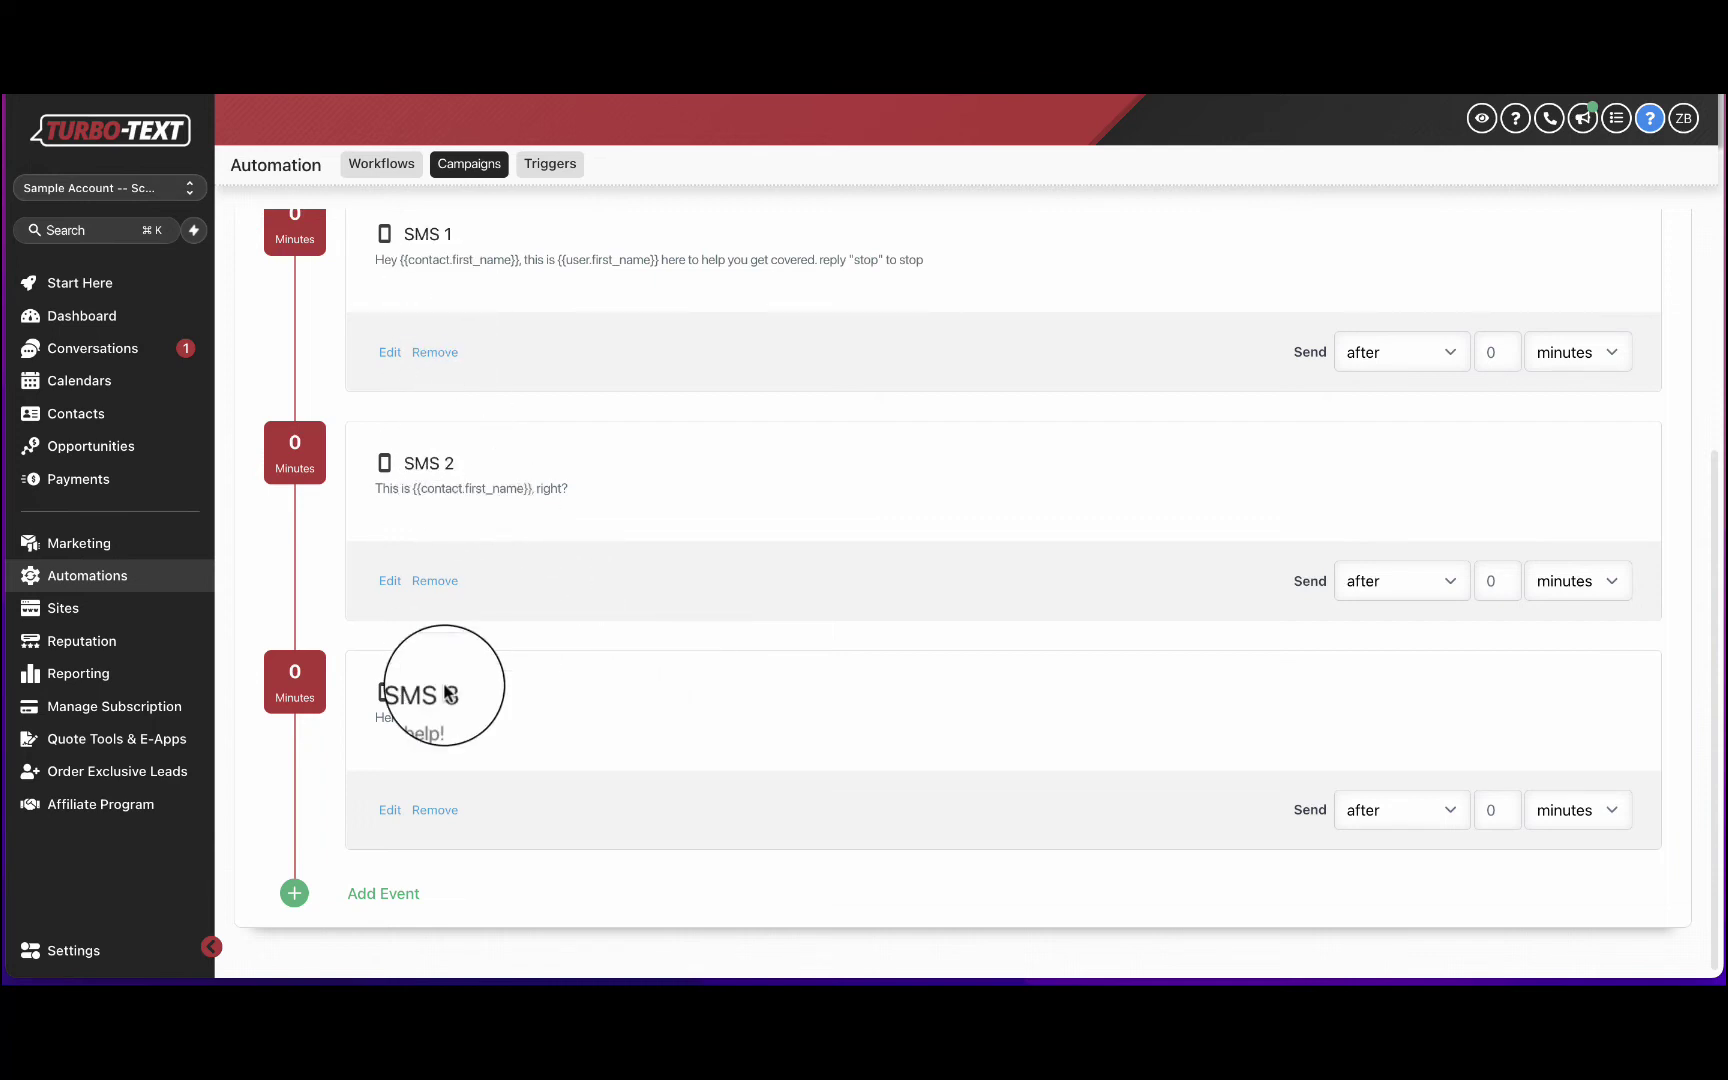
{"action": "scroll", "coordinate": [515, 632], "scroll_direction": "up", "scroll_amount": 2}
{"action": "scroll", "coordinate": [517, 610], "scroll_direction": "down", "scroll_amount": 1}
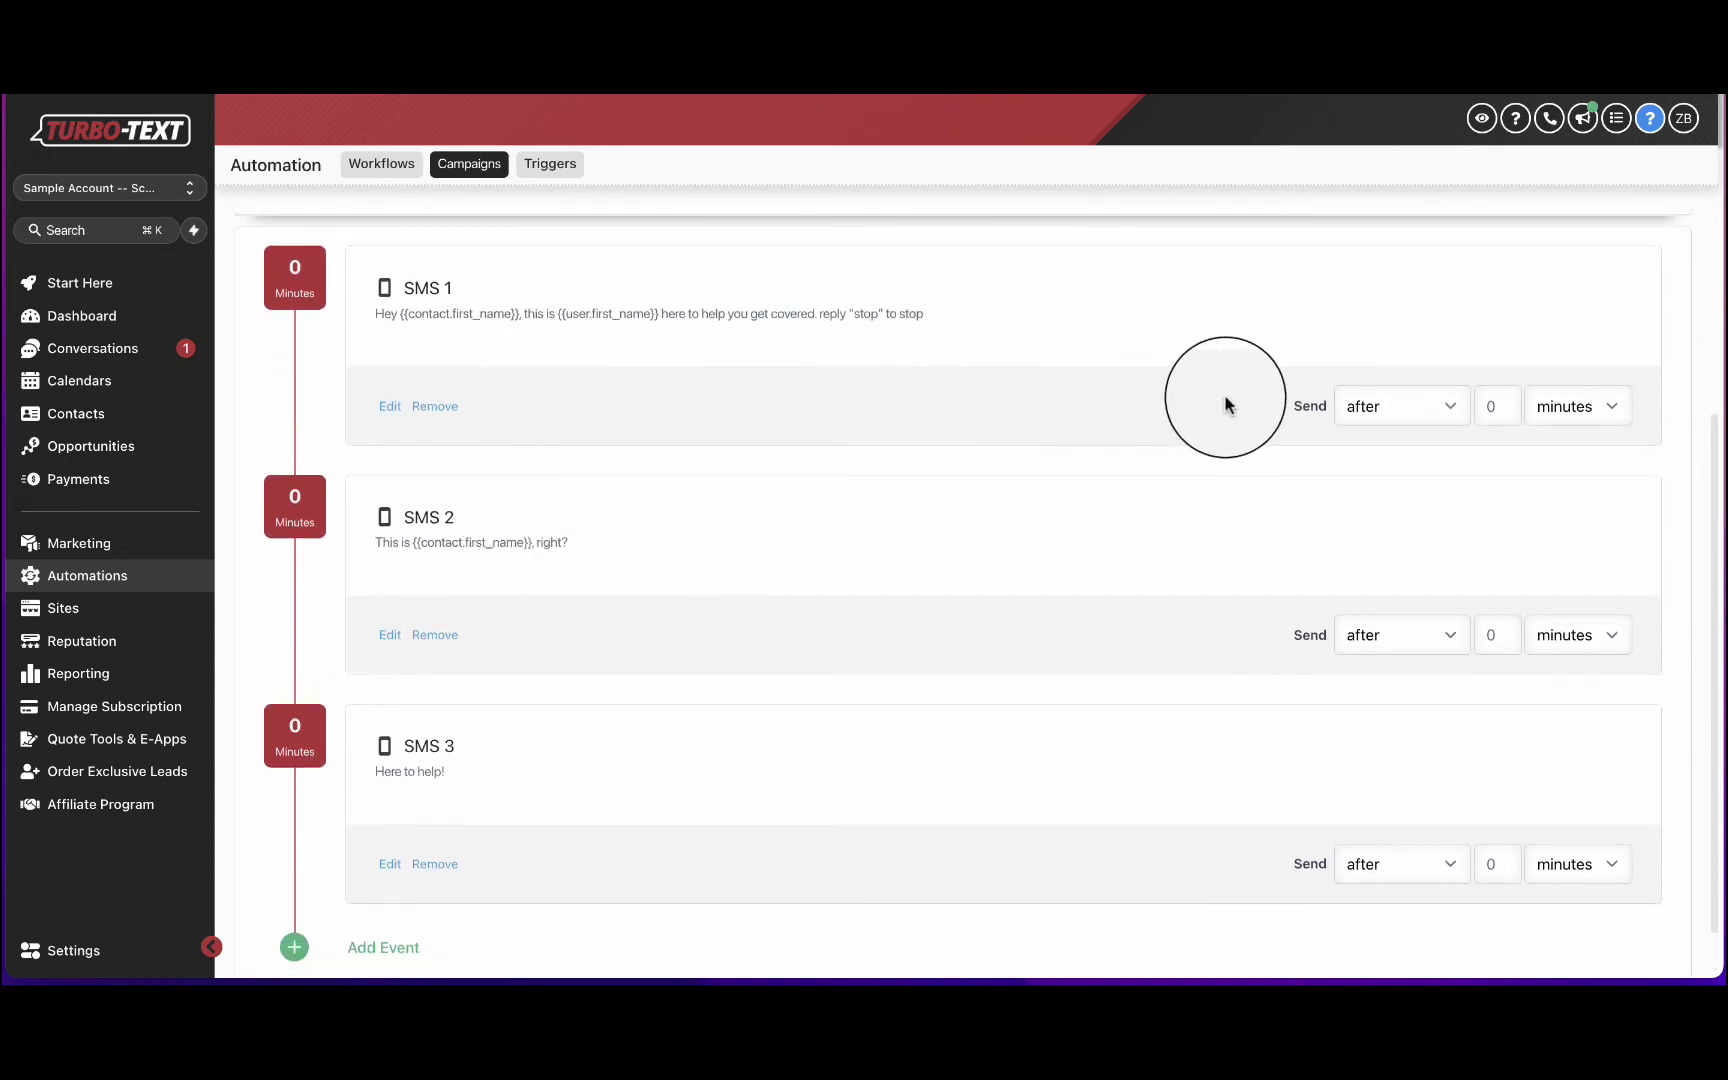
{"action": "left_click", "coordinate": [1447, 403]}
{"action": "left_click", "coordinate": [1418, 354]}
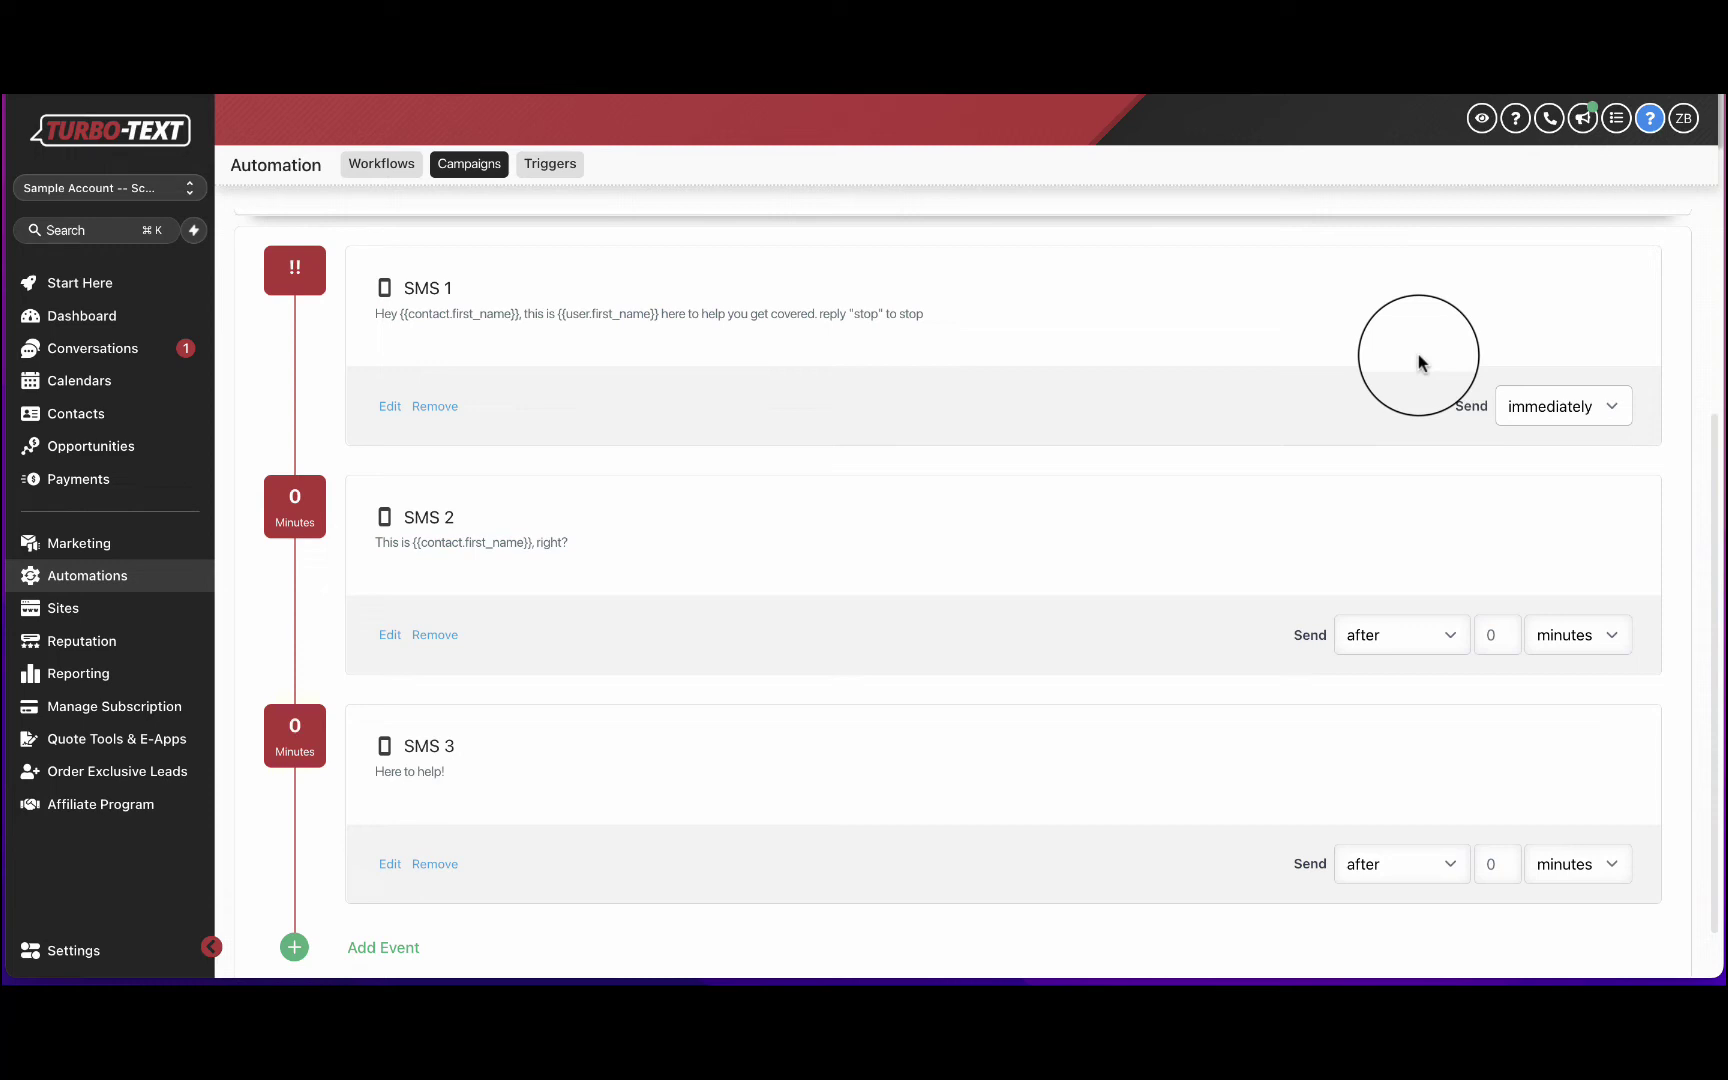
- Set SMS 2 to send after 1 day
{"action": "scroll", "coordinate": [900, 412], "scroll_direction": "down", "scroll_amount": 1}
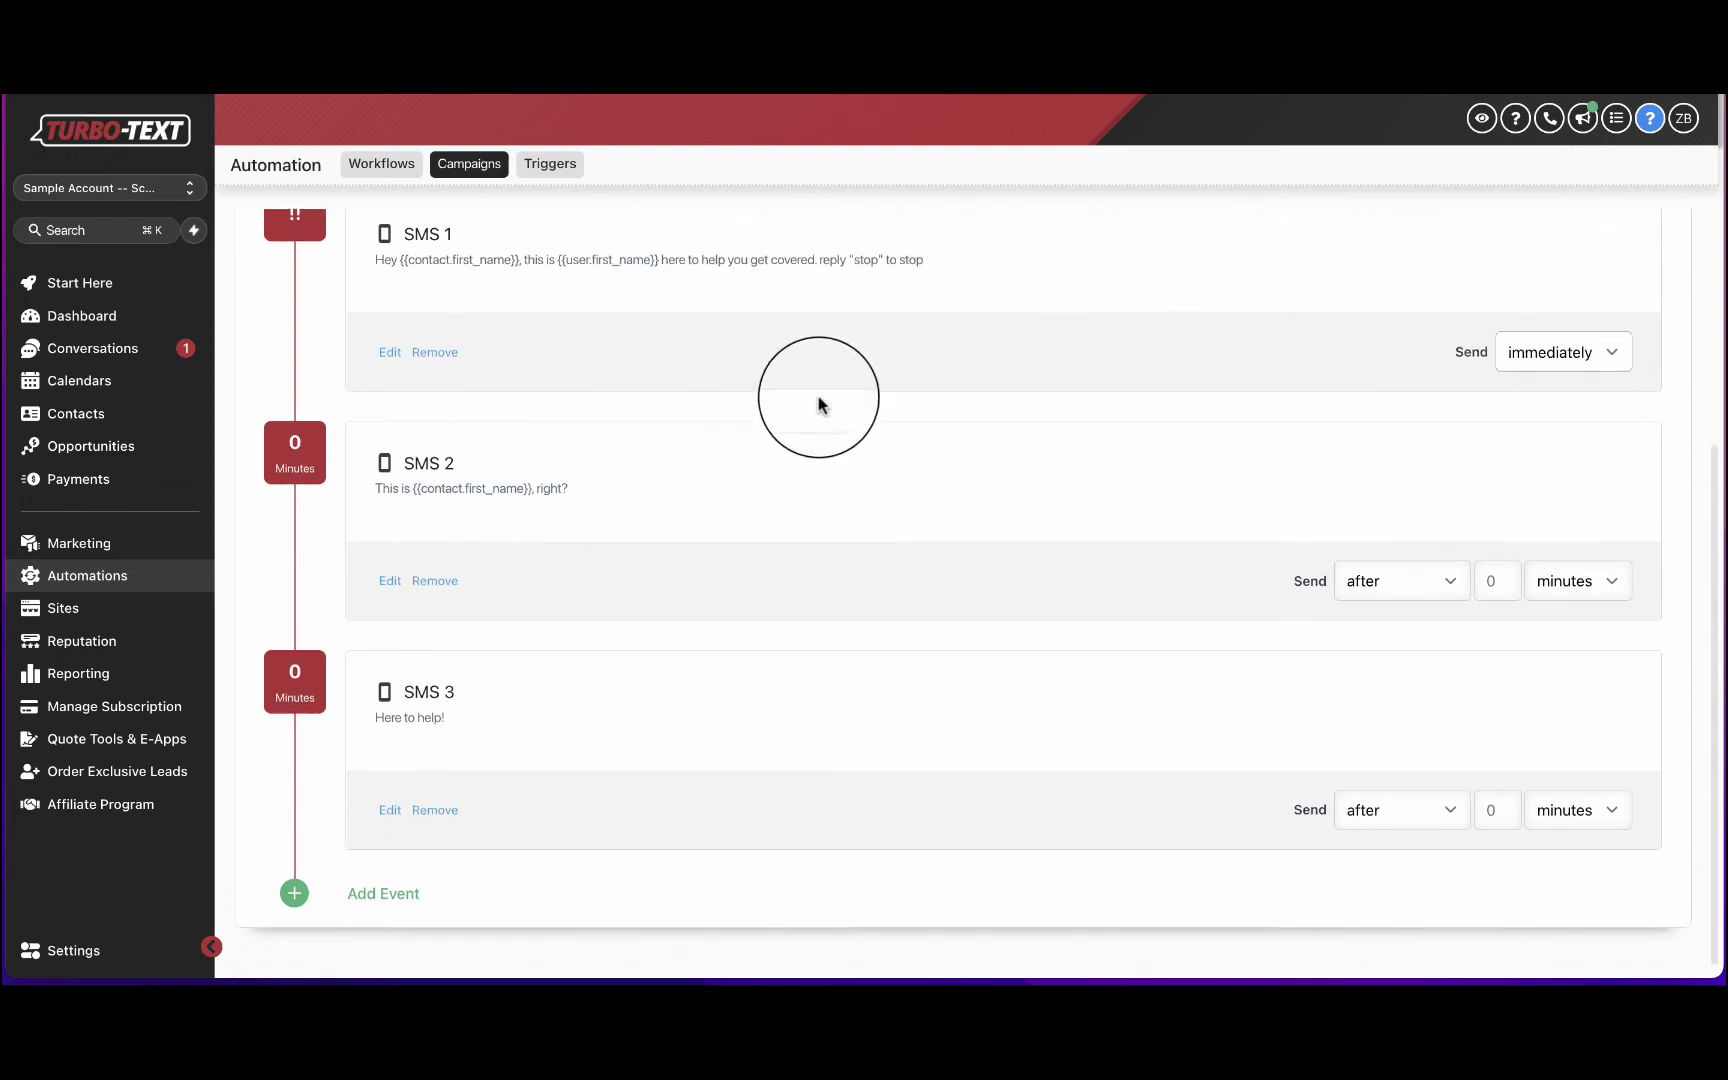
{"action": "left_click", "coordinate": [1415, 570]}
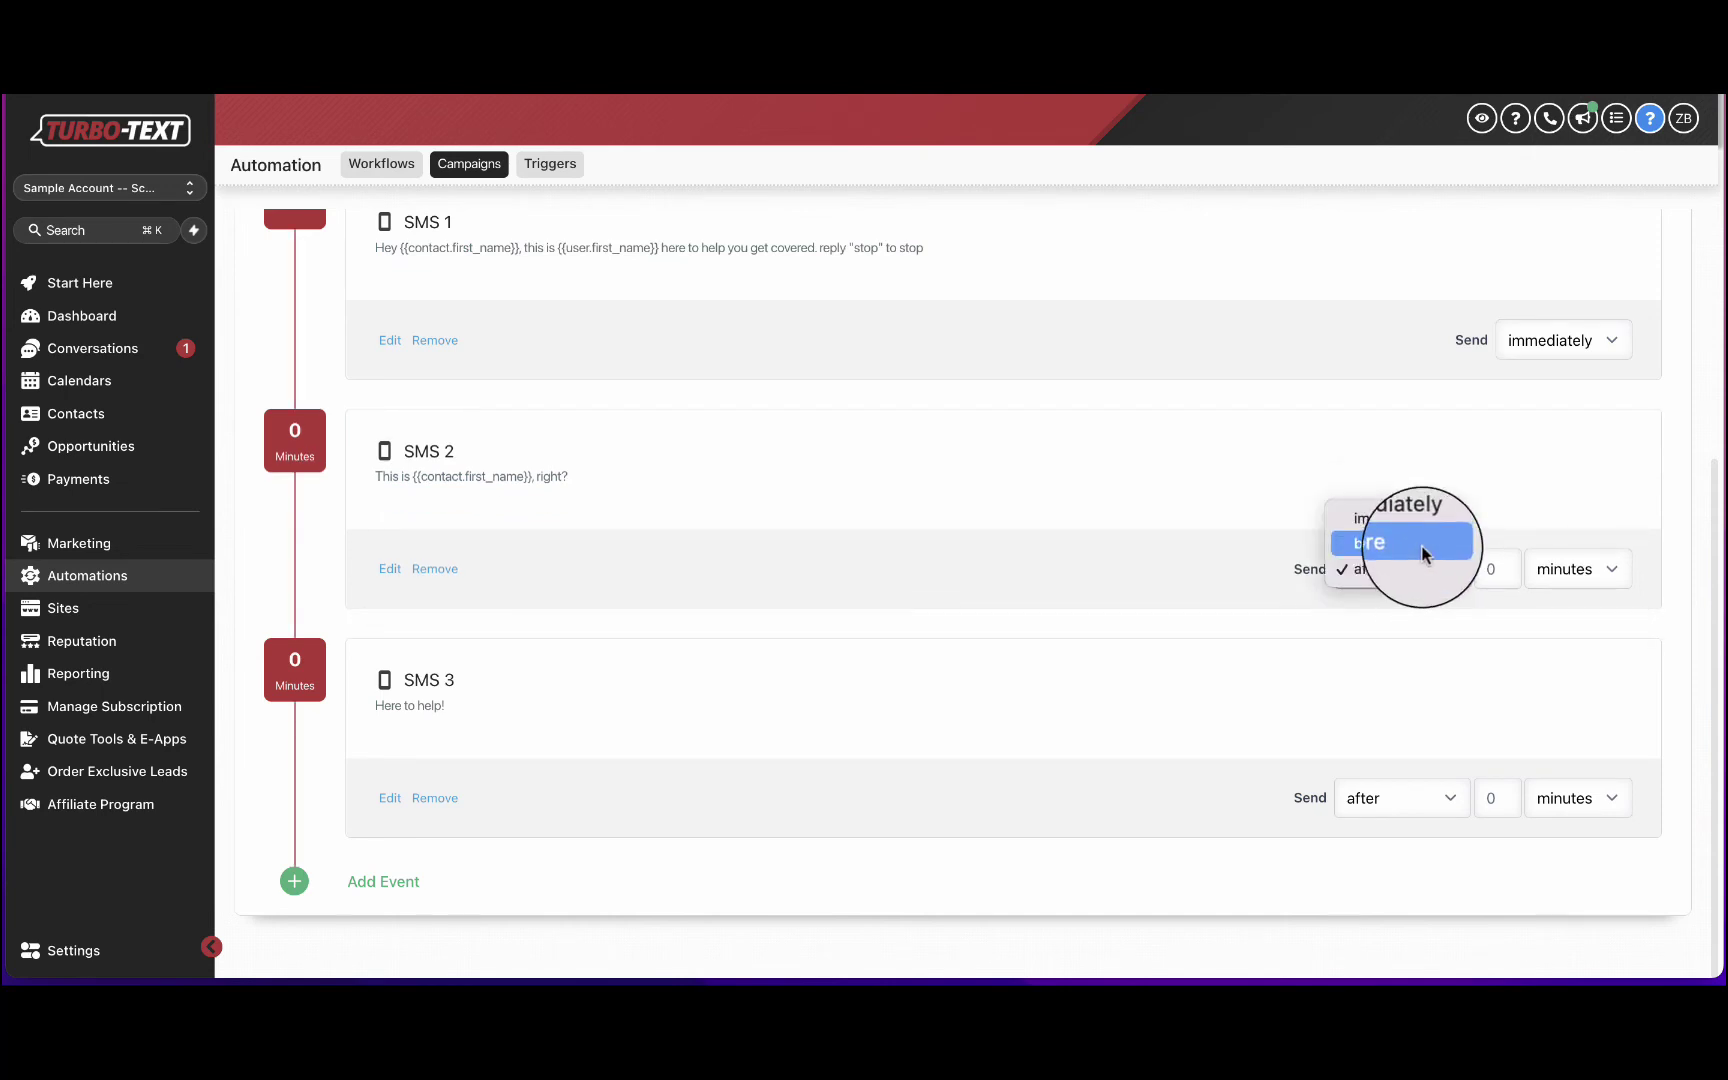
{"action": "left_click", "coordinate": [1465, 569]}
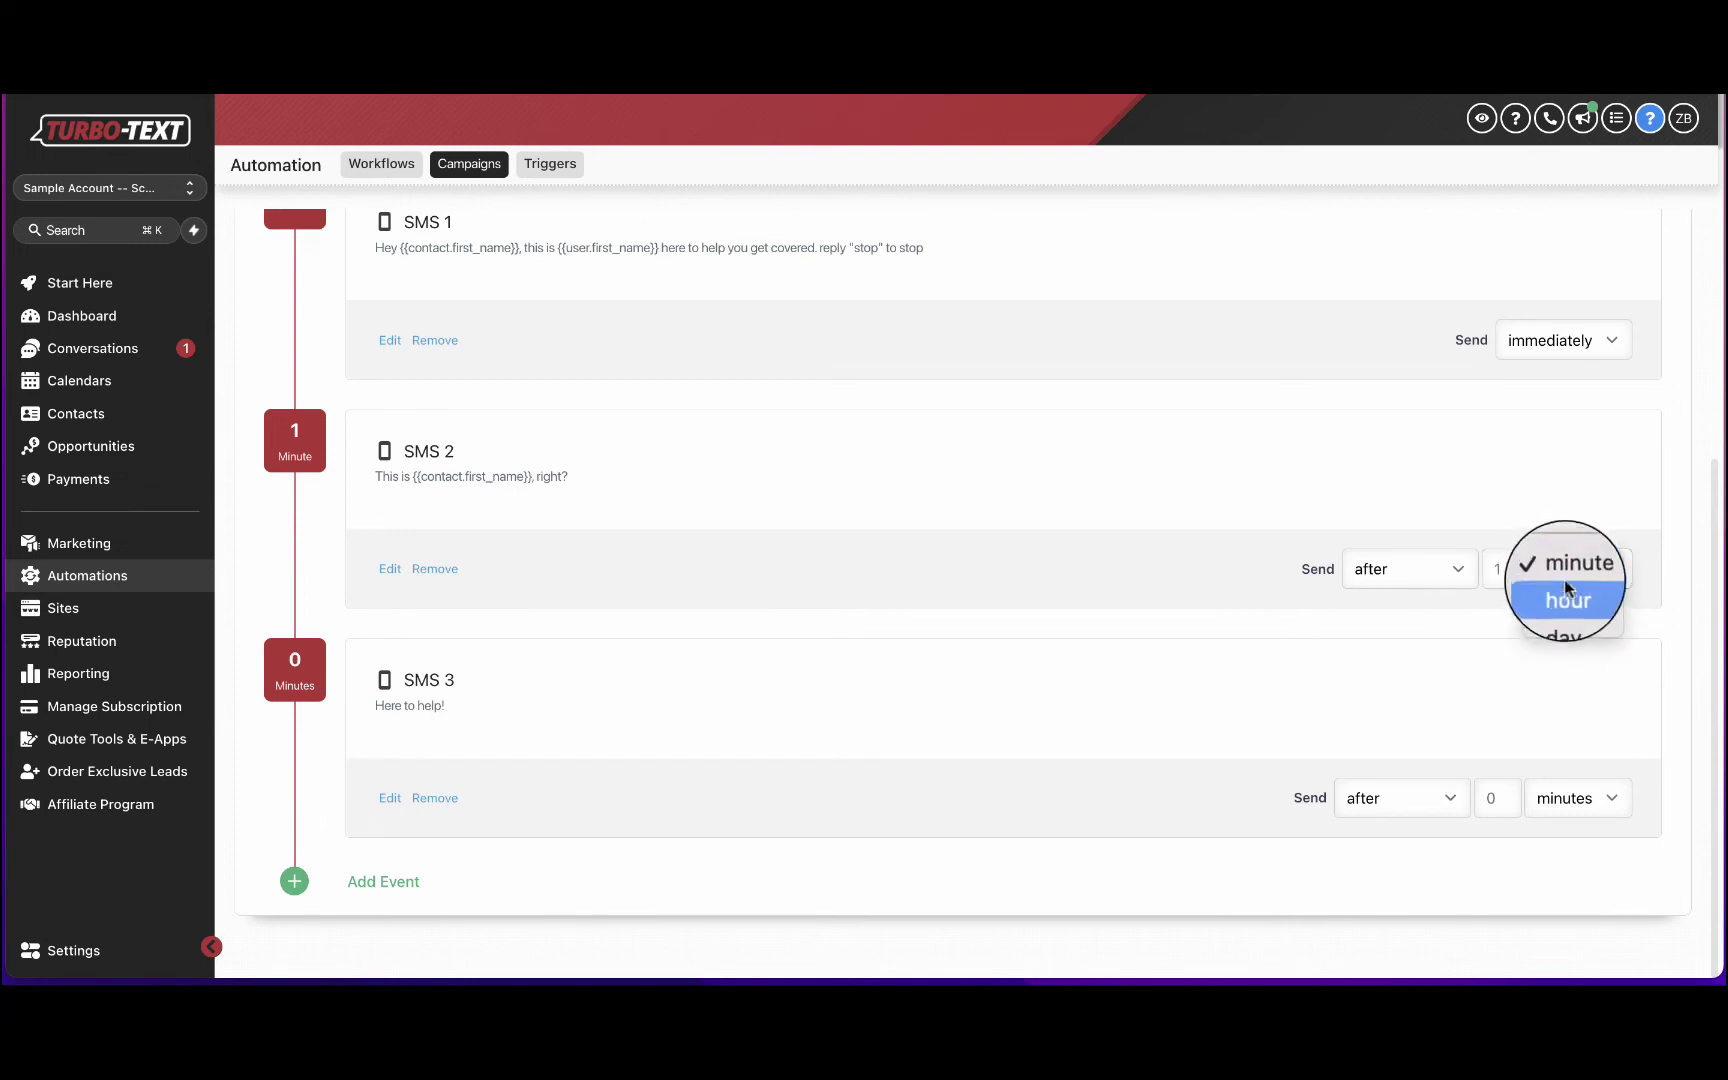
{"action": "left_click", "coordinate": [1563, 630]}
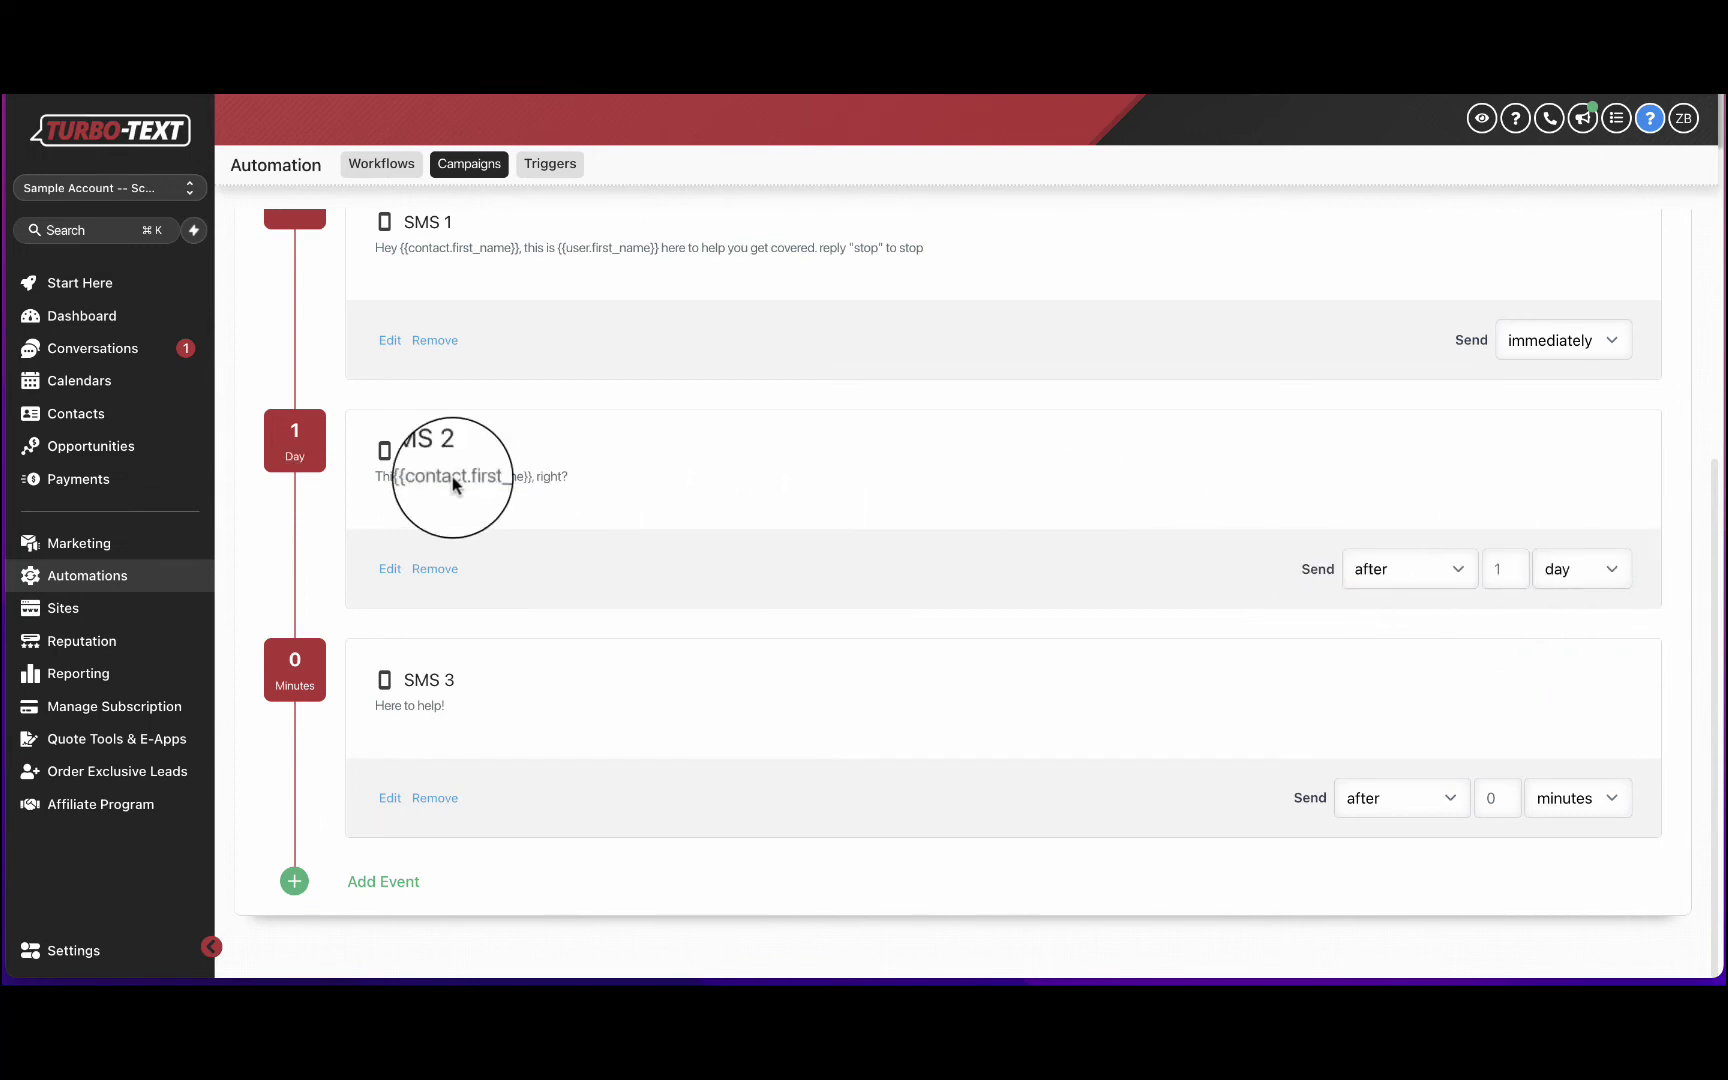
- Set SMS 3 to send after 5 days
{"action": "scroll", "coordinate": [303, 472], "scroll_direction": "up", "scroll_amount": 3}
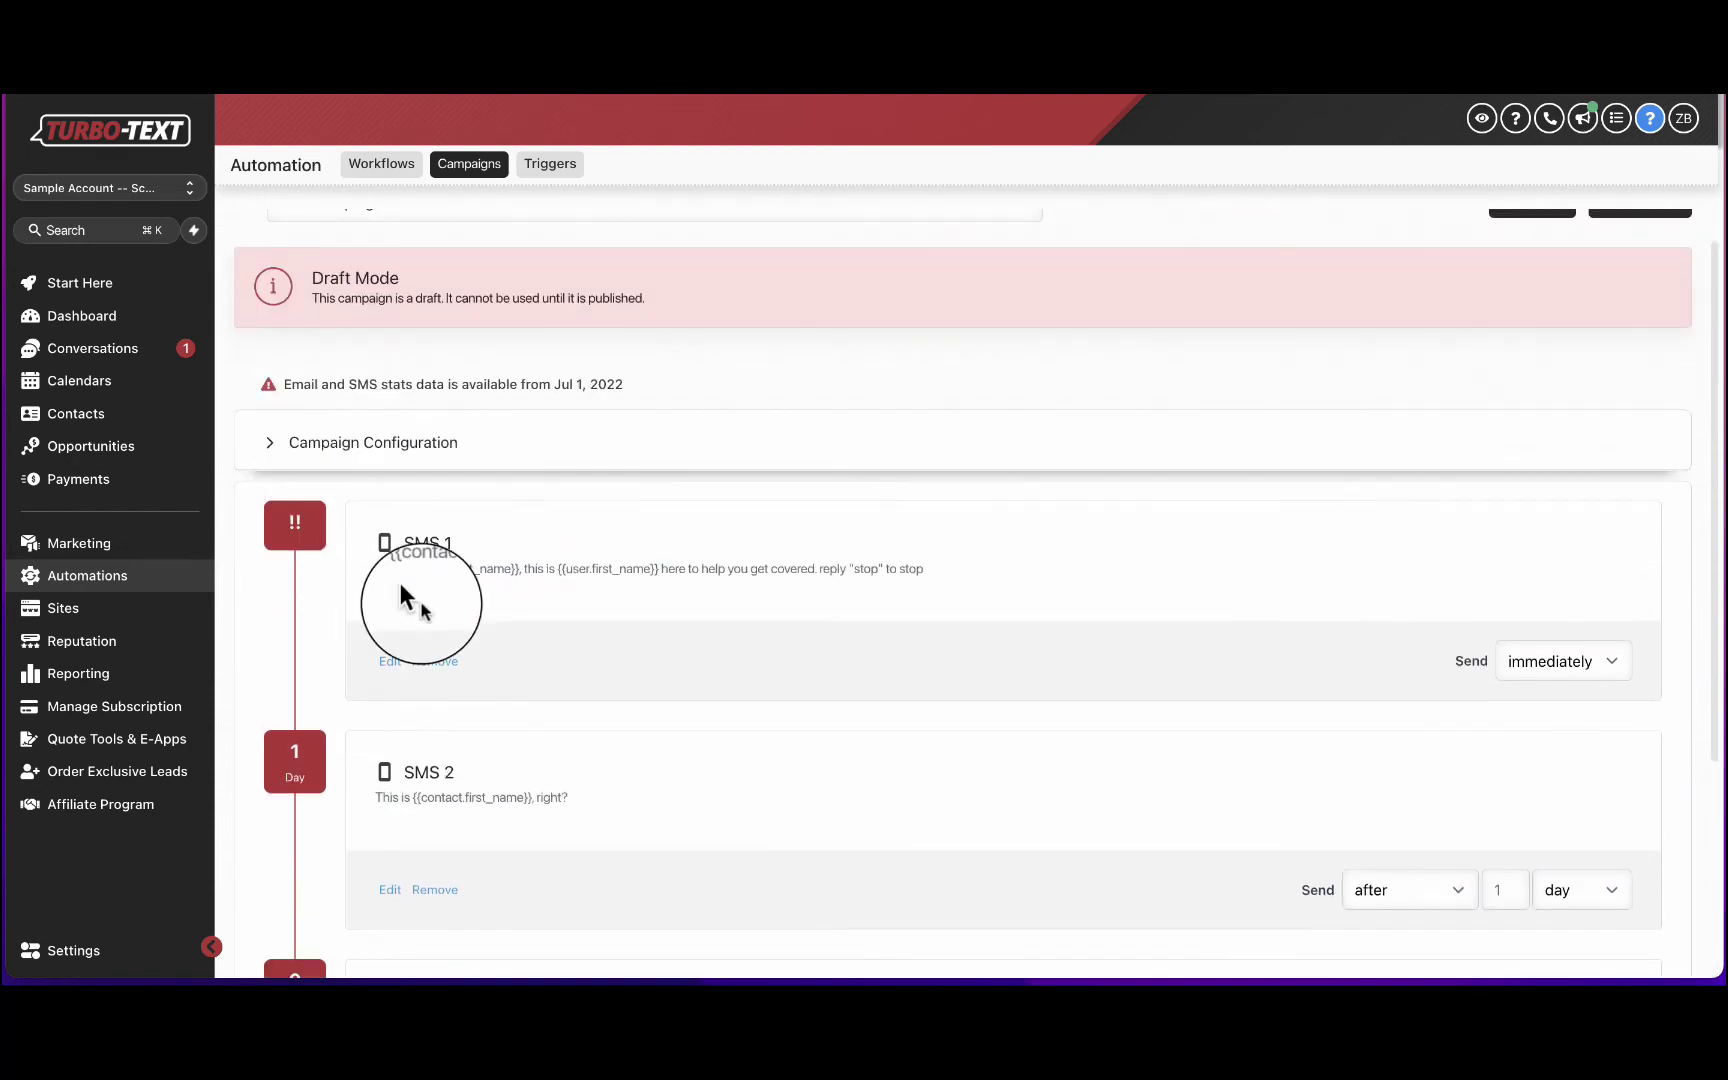
{"action": "scroll", "coordinate": [383, 555], "scroll_direction": "down", "scroll_amount": 3}
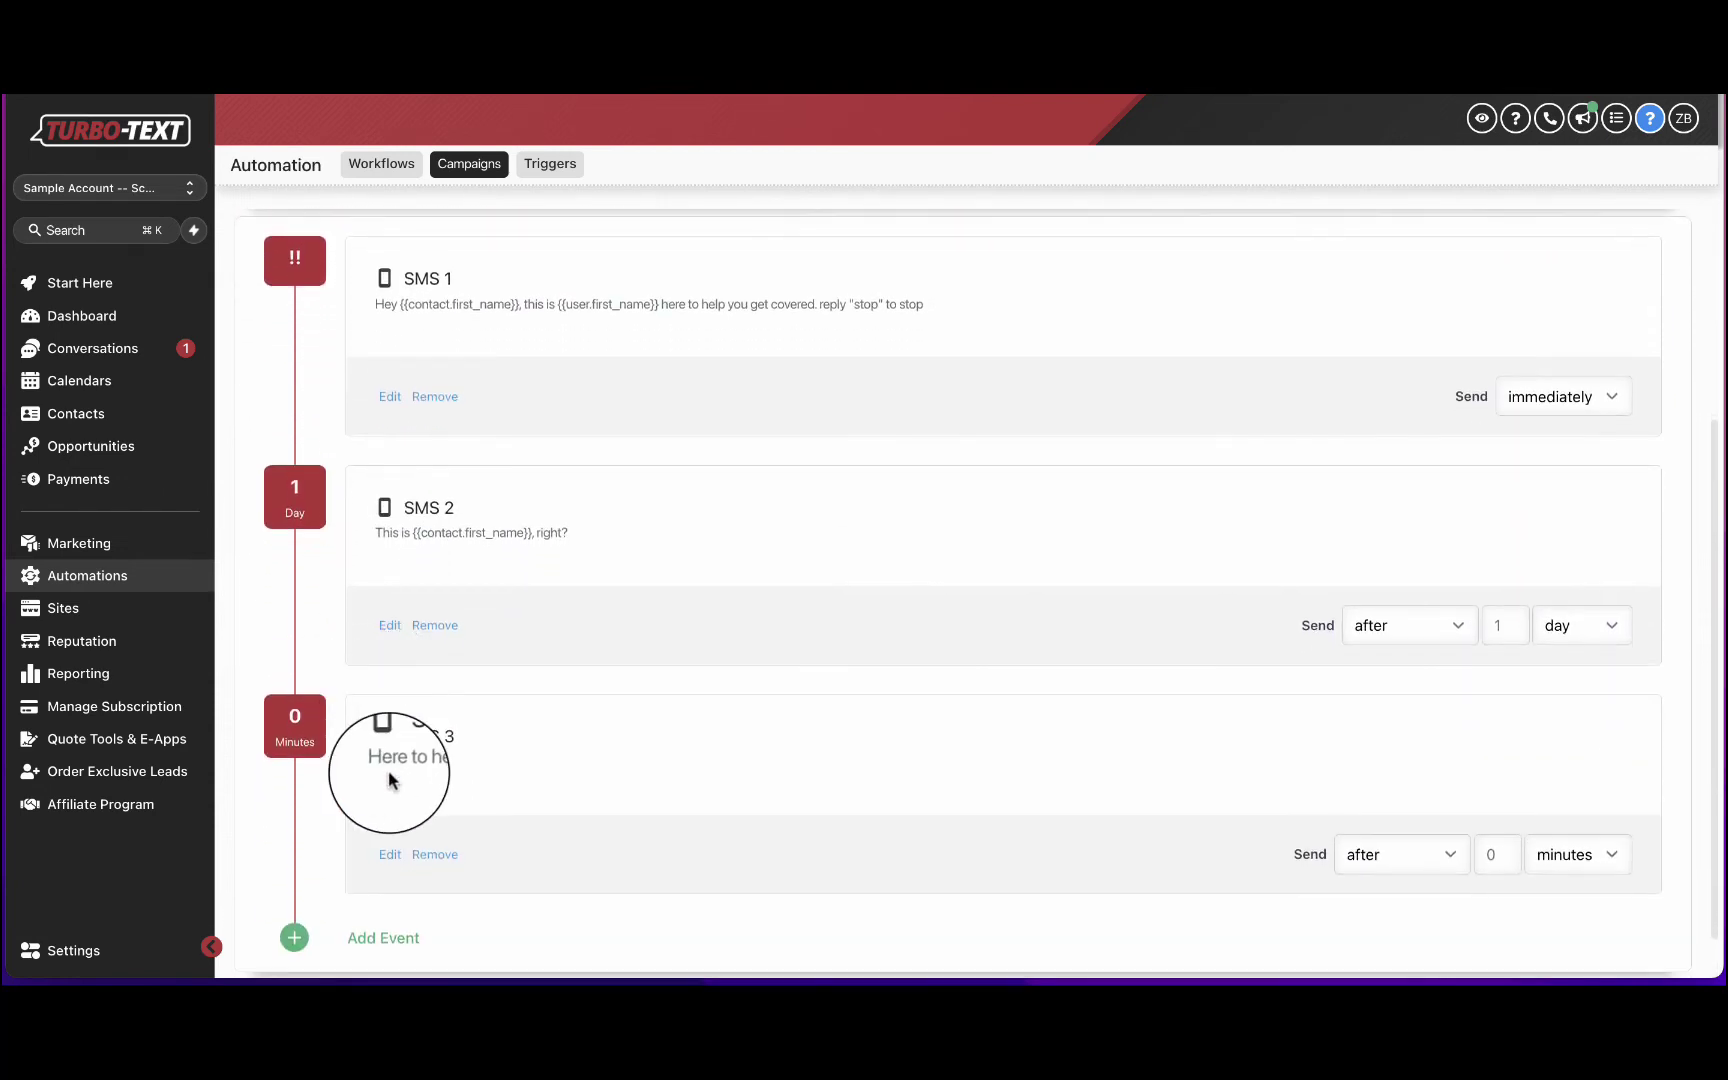
{"action": "left_click", "coordinate": [1431, 806]}
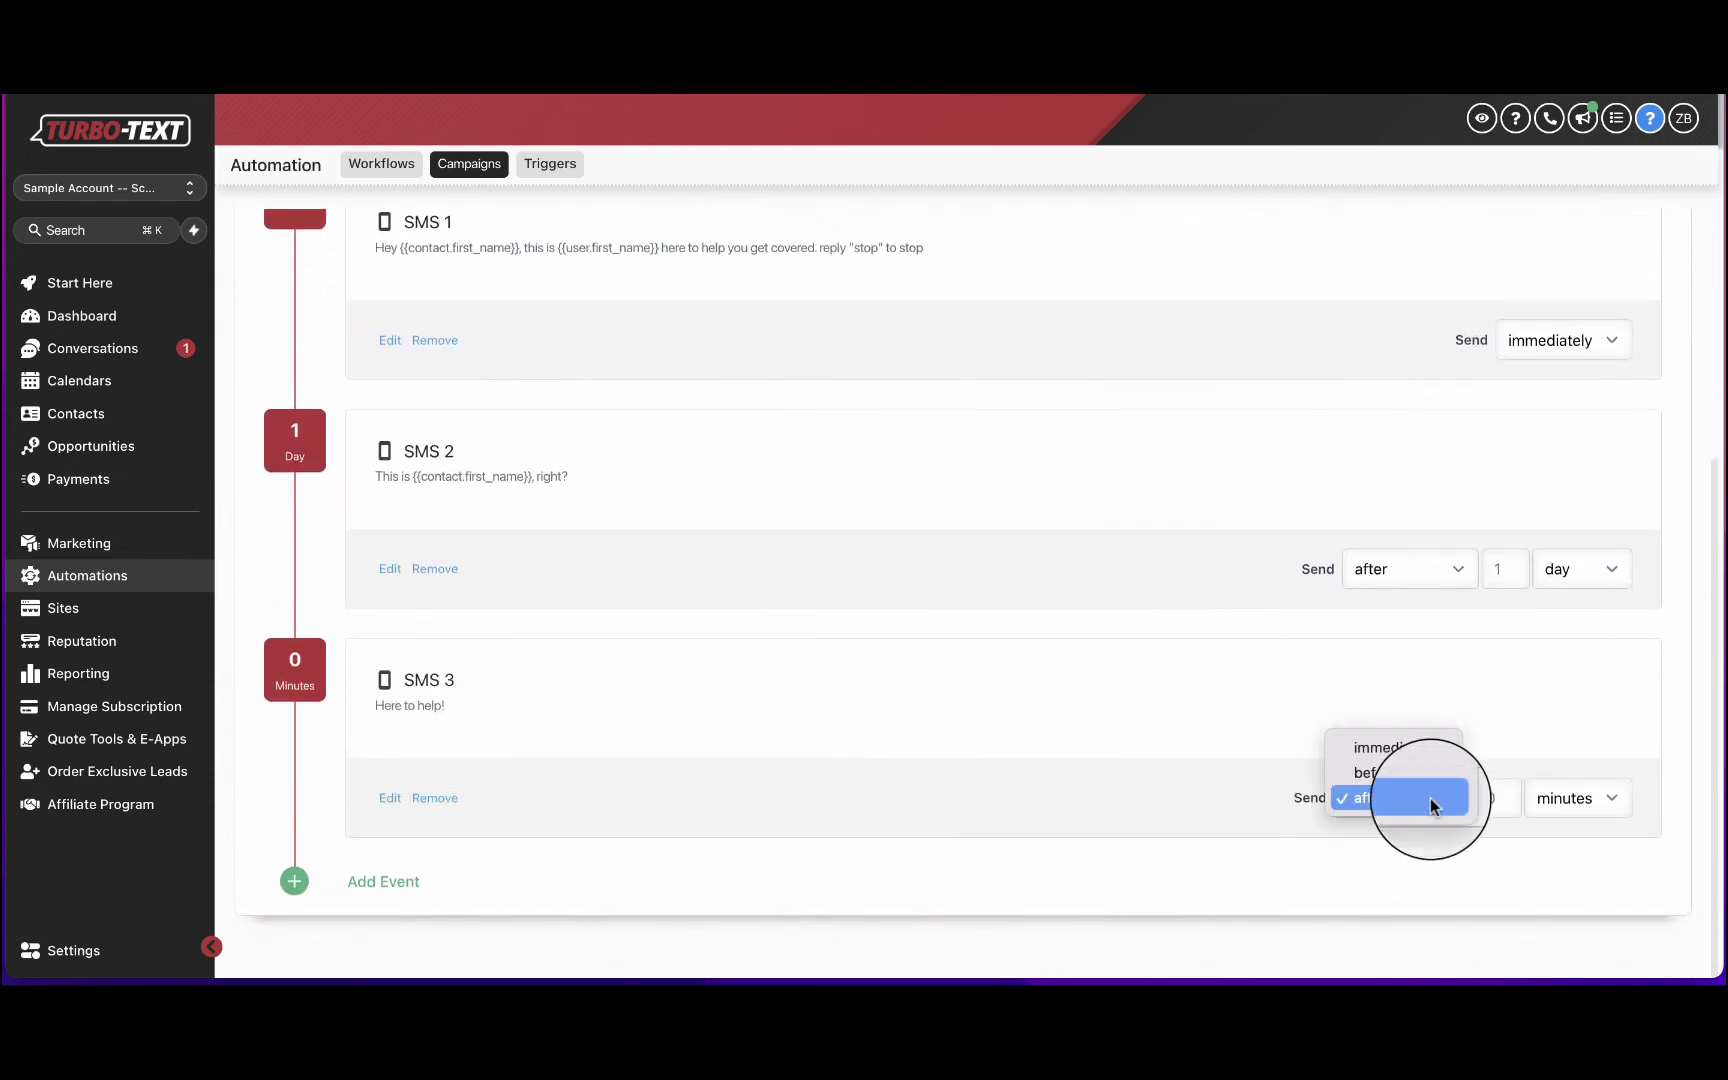
{"action": "left_click", "coordinate": [1431, 806]}
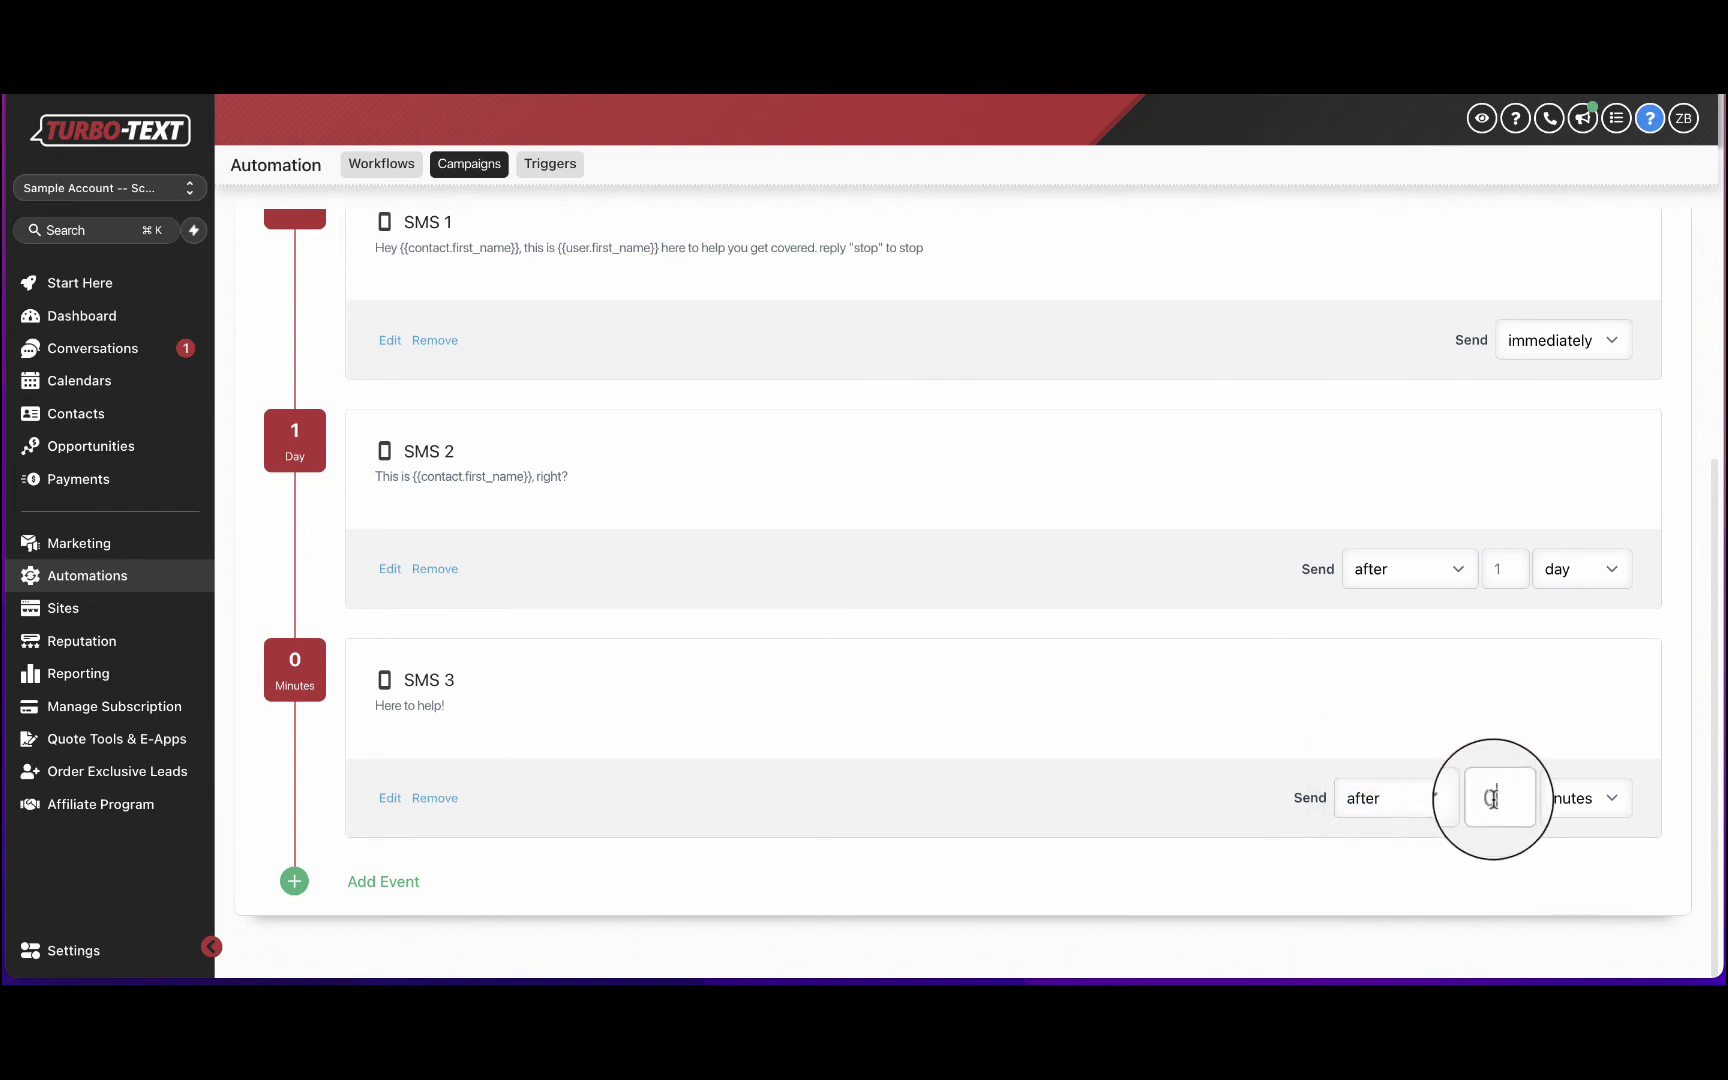
{"action": "key", "text": "BackSpace"}
{"action": "left_click", "coordinate": [1590, 798]}
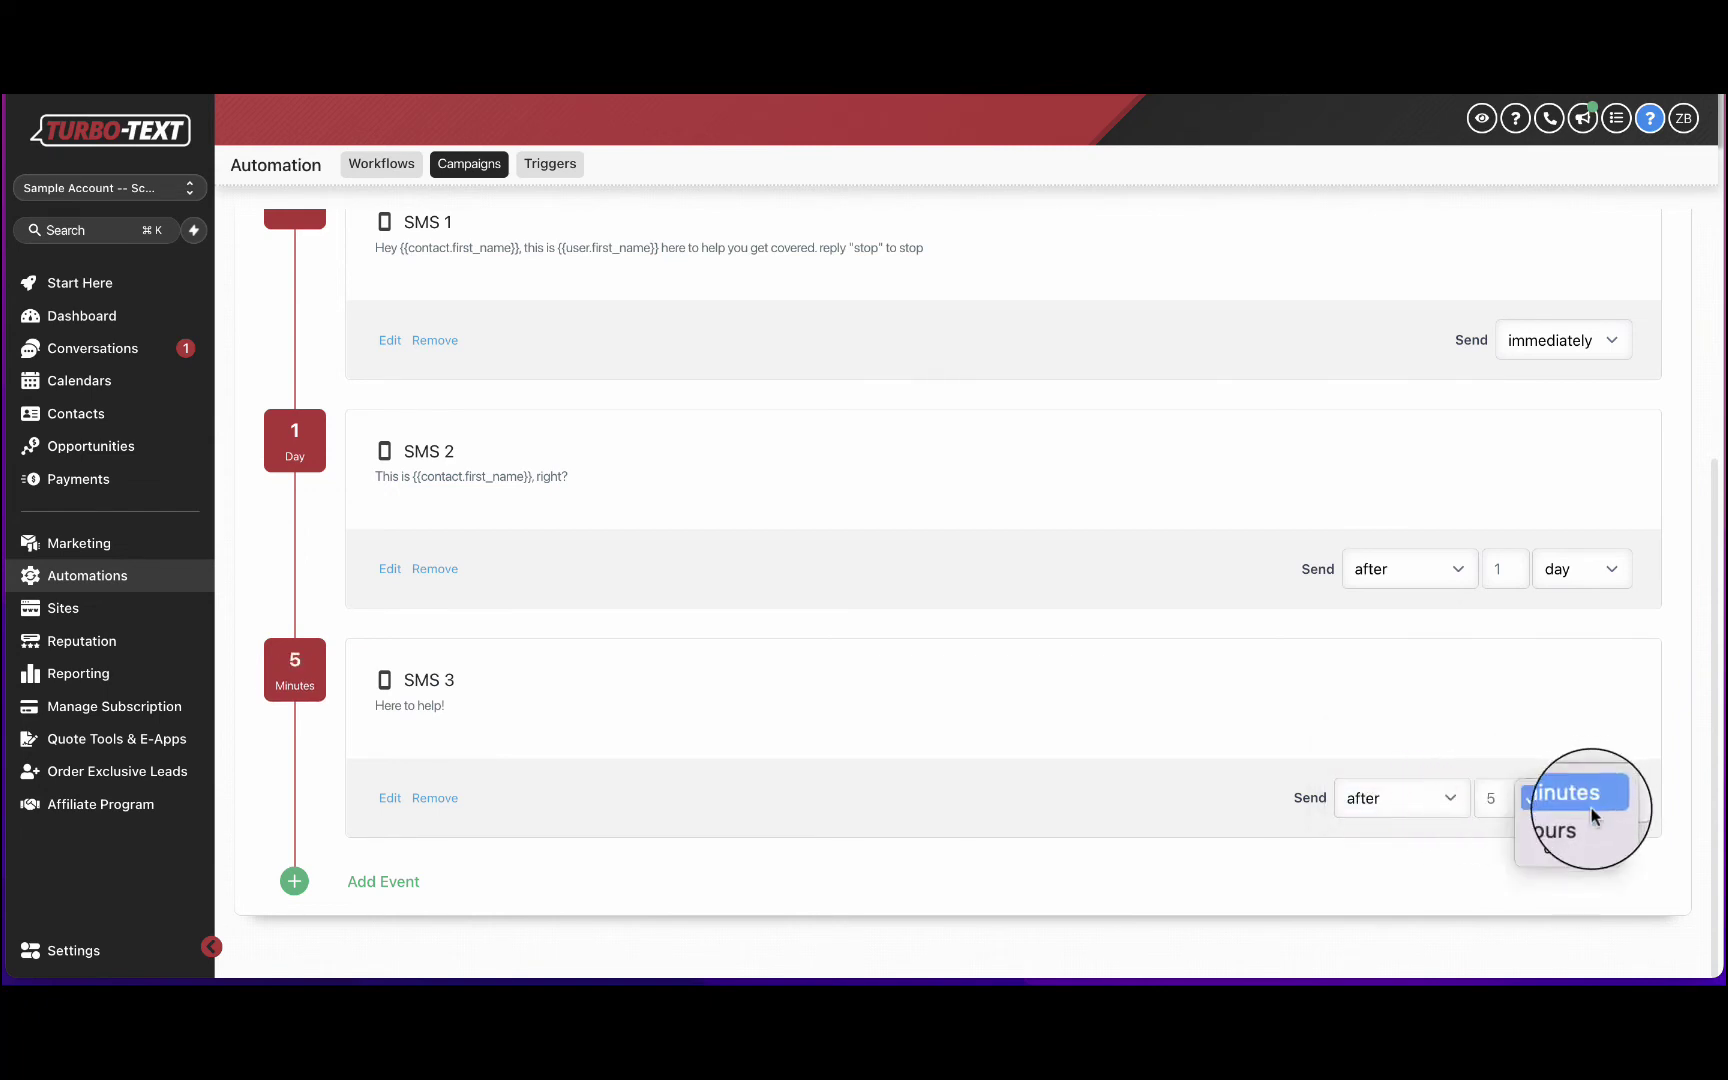
{"action": "left_click", "coordinate": [1582, 848]}
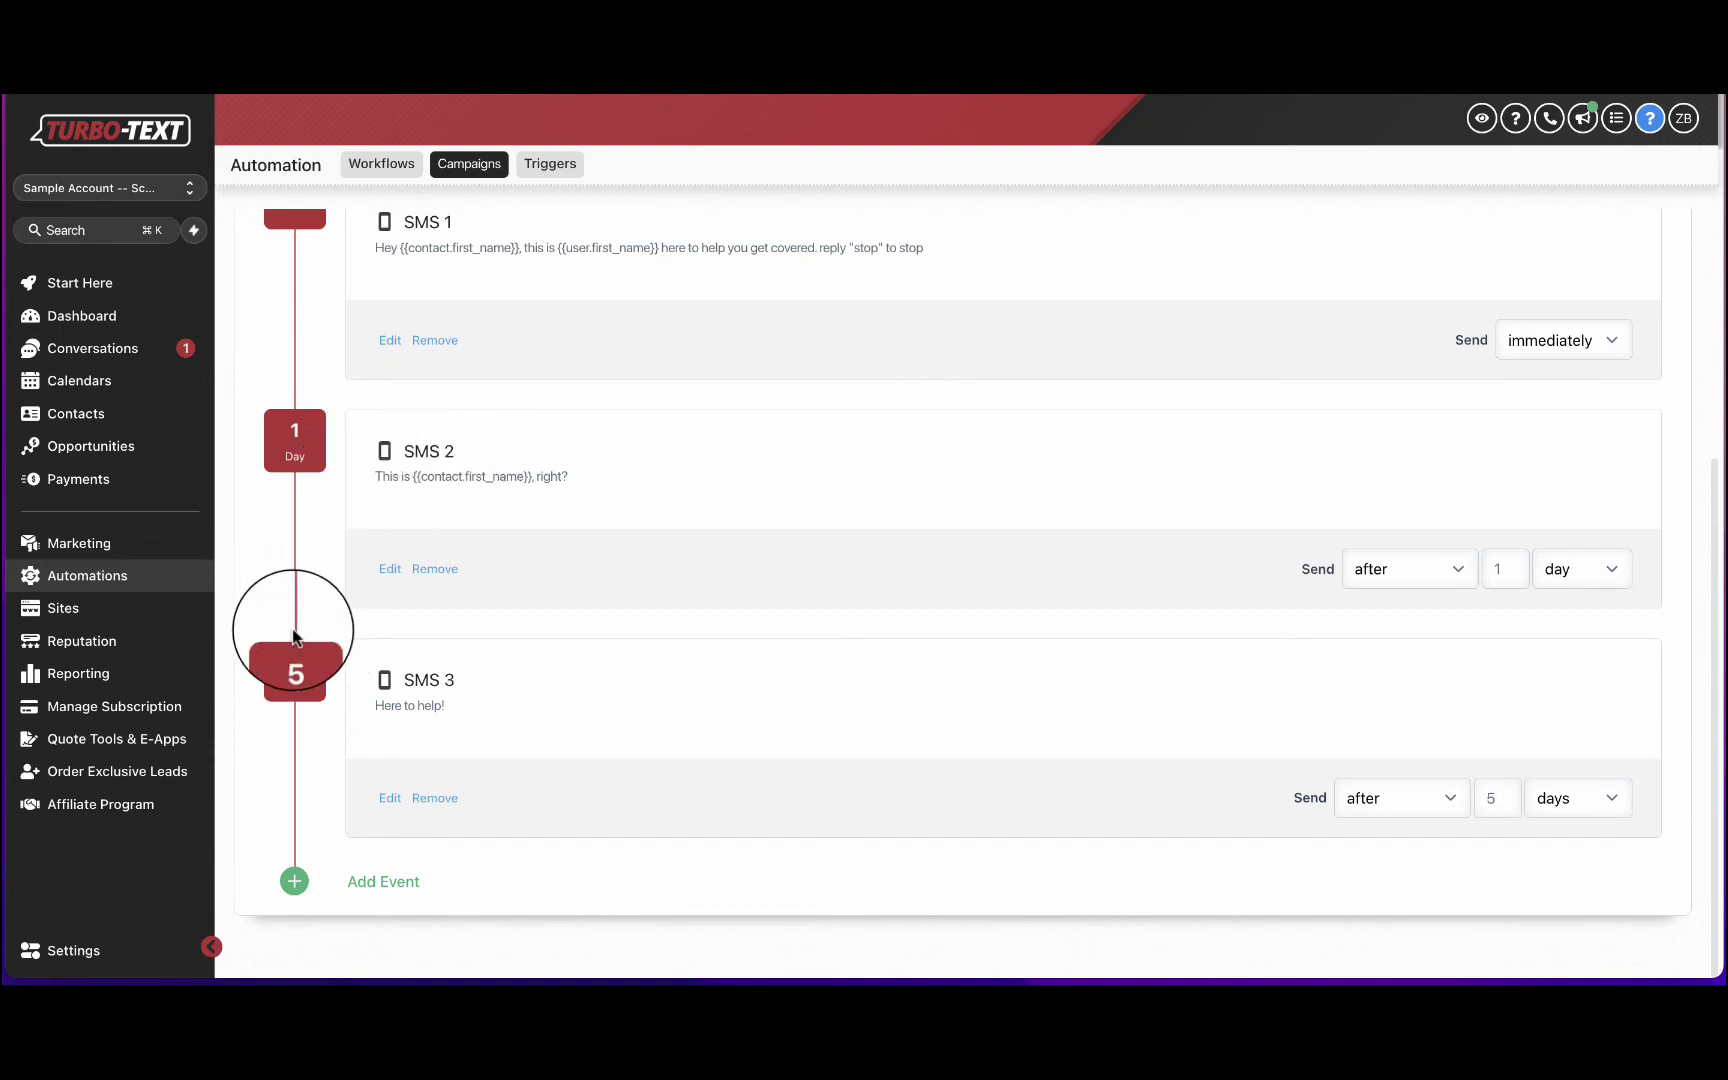
- Review the send options of SMS 3, the whole message sequence and the event types available for the campaign
{"action": "left_click", "coordinate": [1382, 800]}
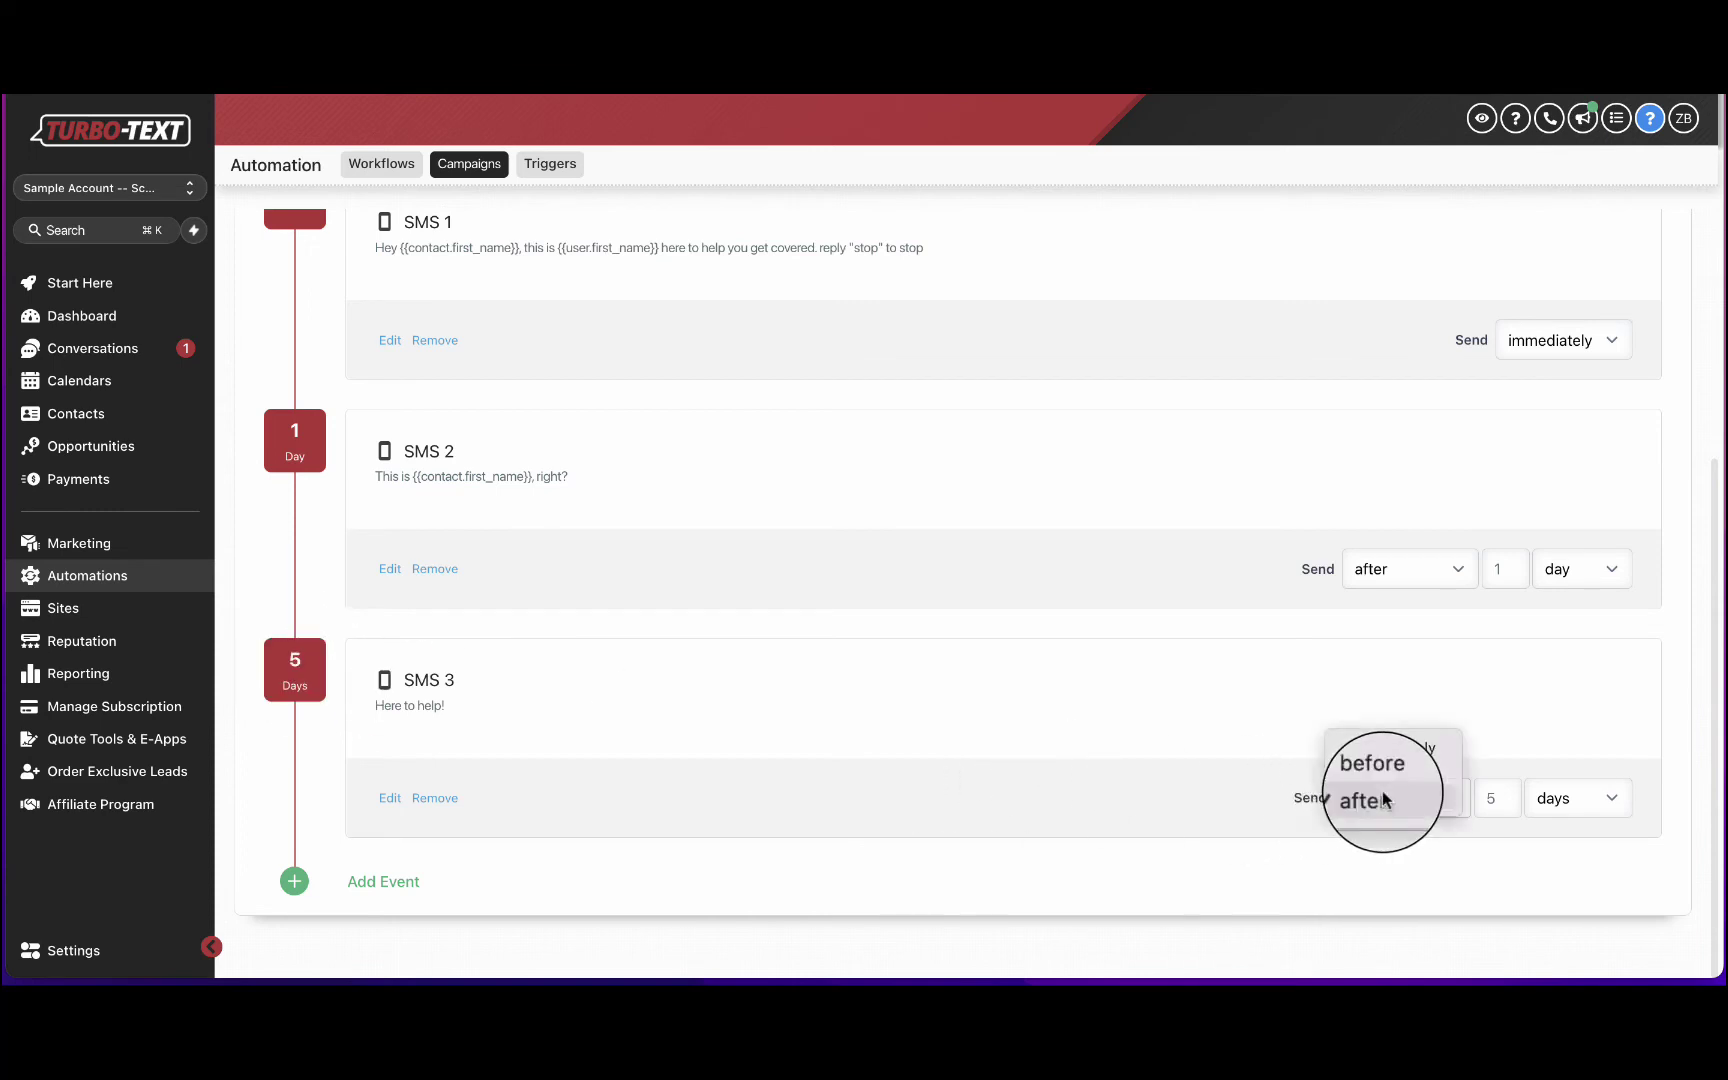
{"action": "left_click", "coordinate": [1385, 800]}
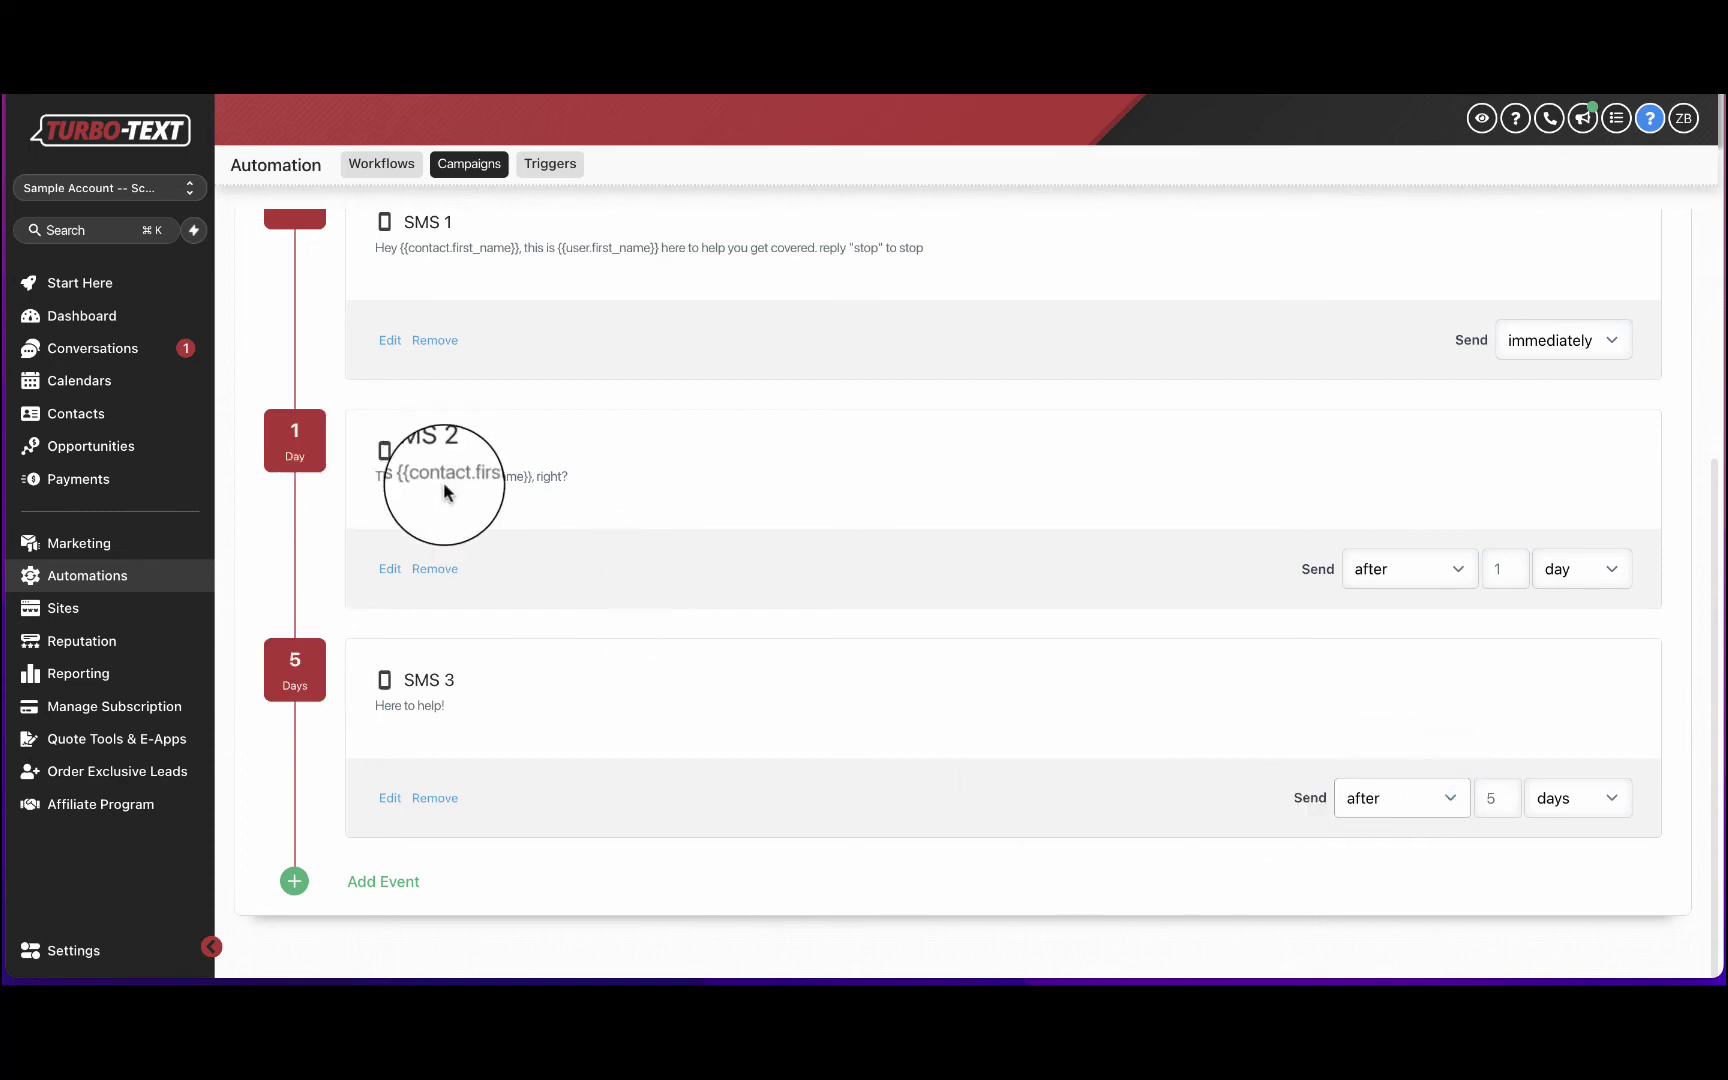
{"action": "left_click_drag", "start_coordinate": [552, 442], "coordinate": [361, 445]}
{"action": "left_click_drag", "start_coordinate": [495, 436], "coordinate": [525, 541]}
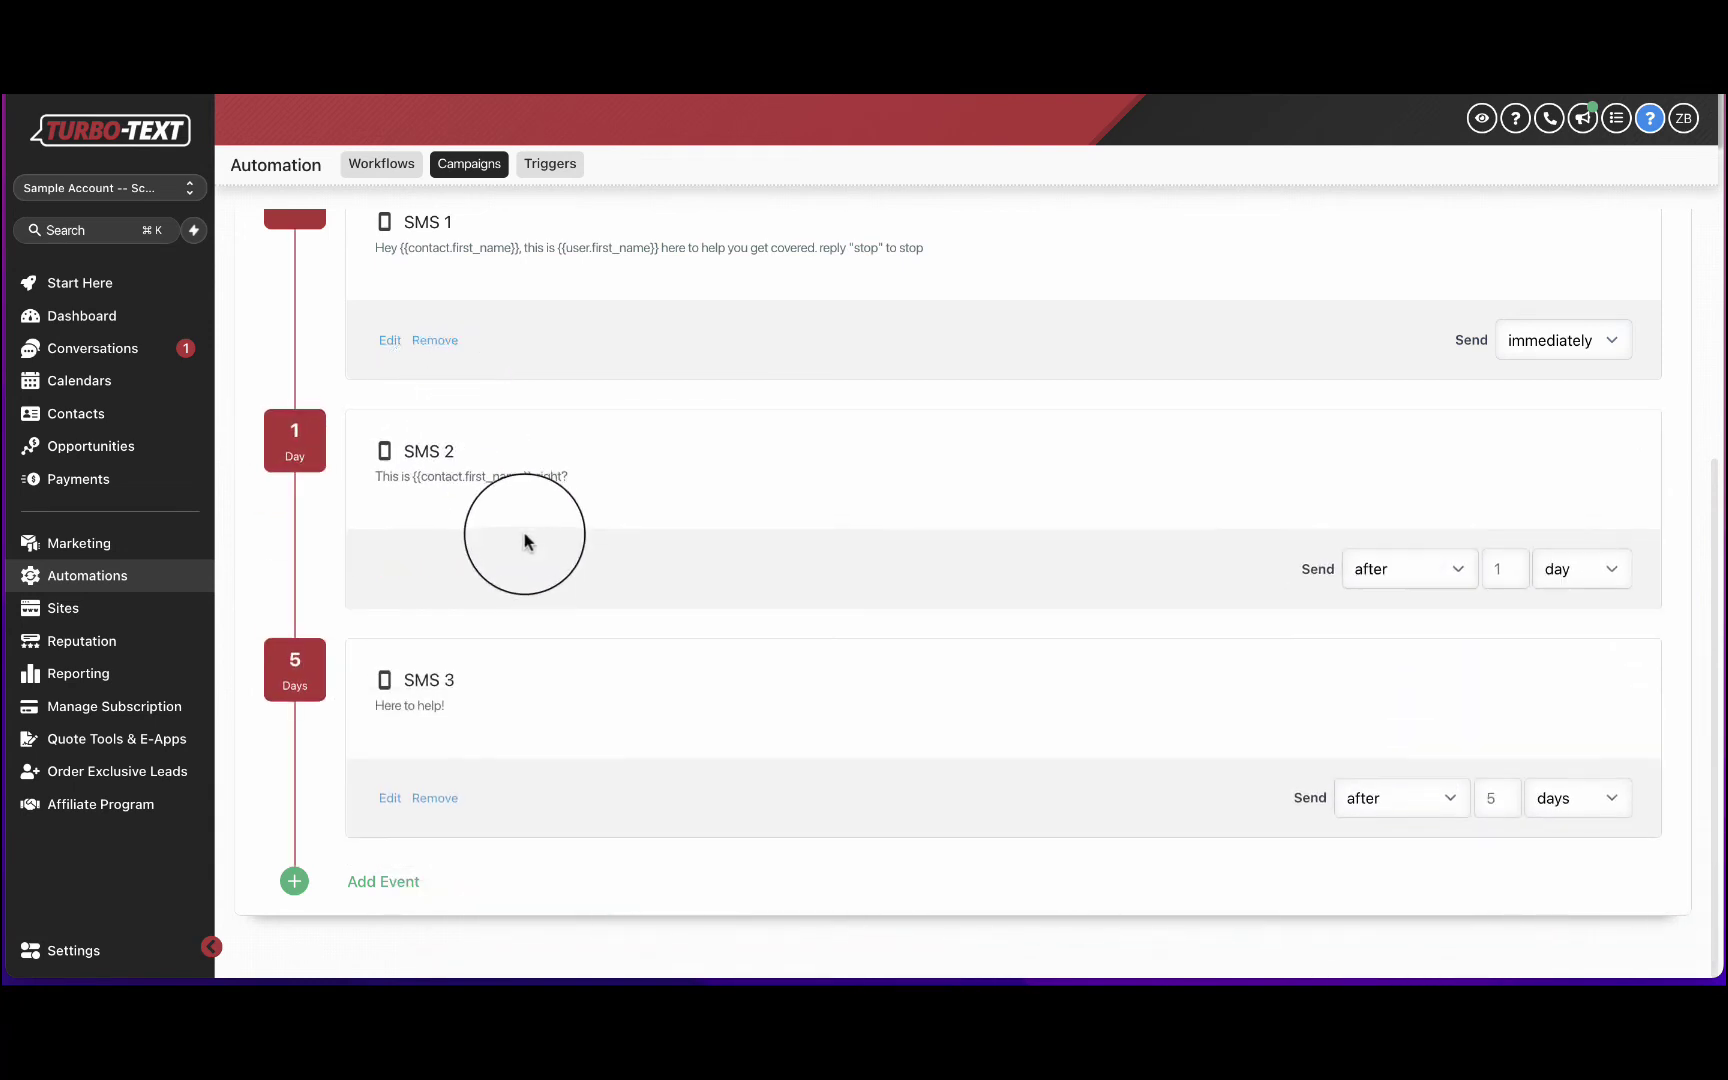
{"action": "scroll", "coordinate": [525, 530], "scroll_direction": "up", "scroll_amount": 3}
{"action": "scroll", "coordinate": [522, 716], "scroll_direction": "down", "scroll_amount": 1}
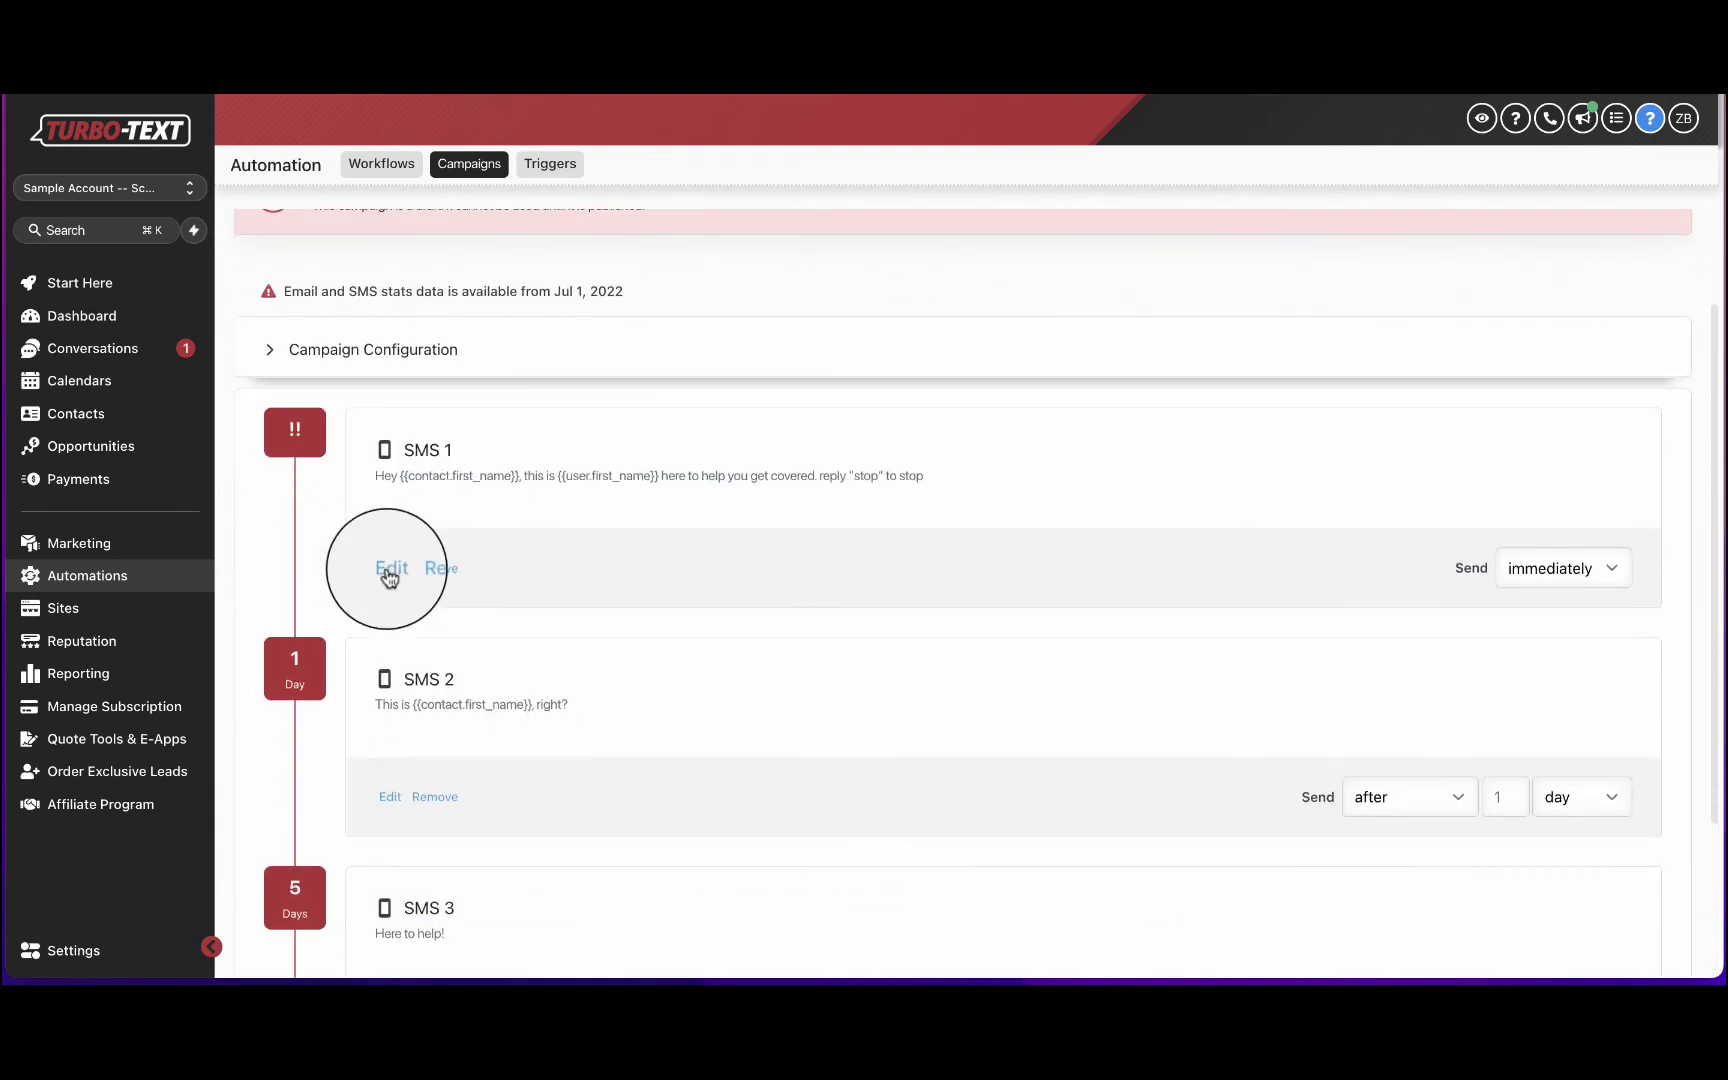
{"action": "scroll", "coordinate": [480, 560], "scroll_direction": "down", "scroll_amount": 2}
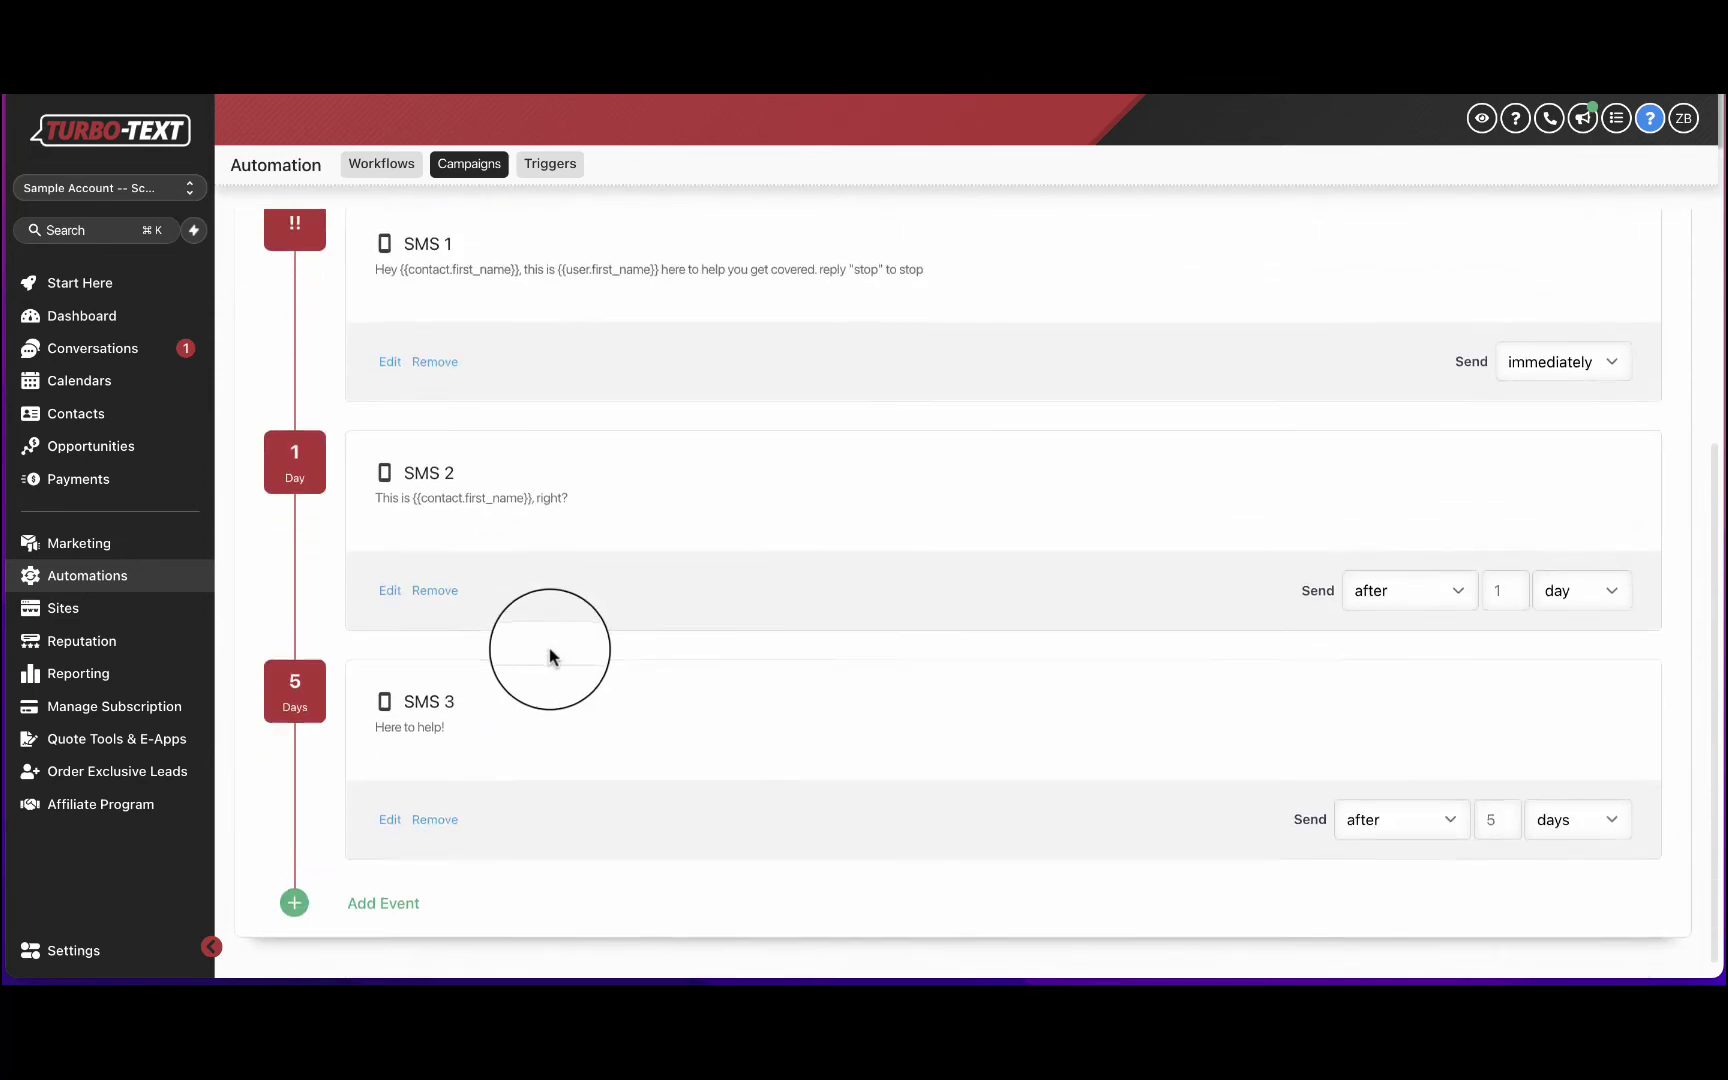
{"action": "scroll", "coordinate": [339, 856], "scroll_direction": "down", "scroll_amount": 1}
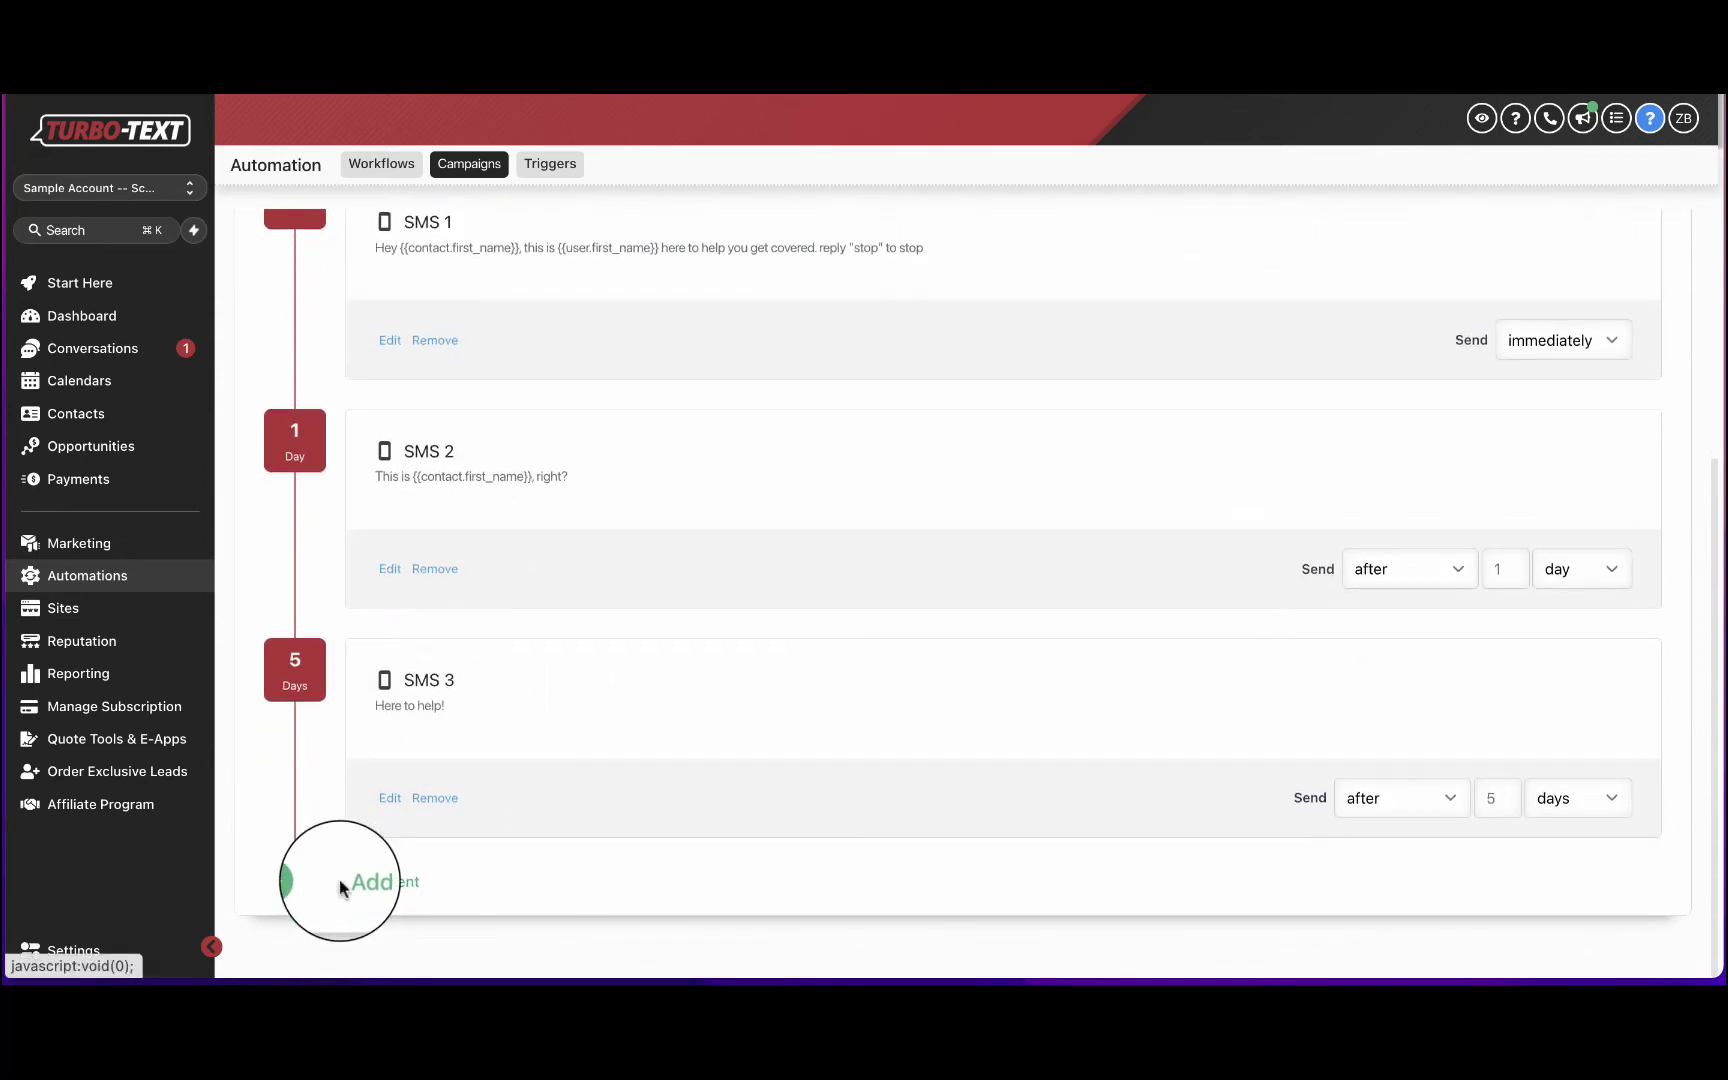
{"action": "left_click", "coordinate": [339, 880]}
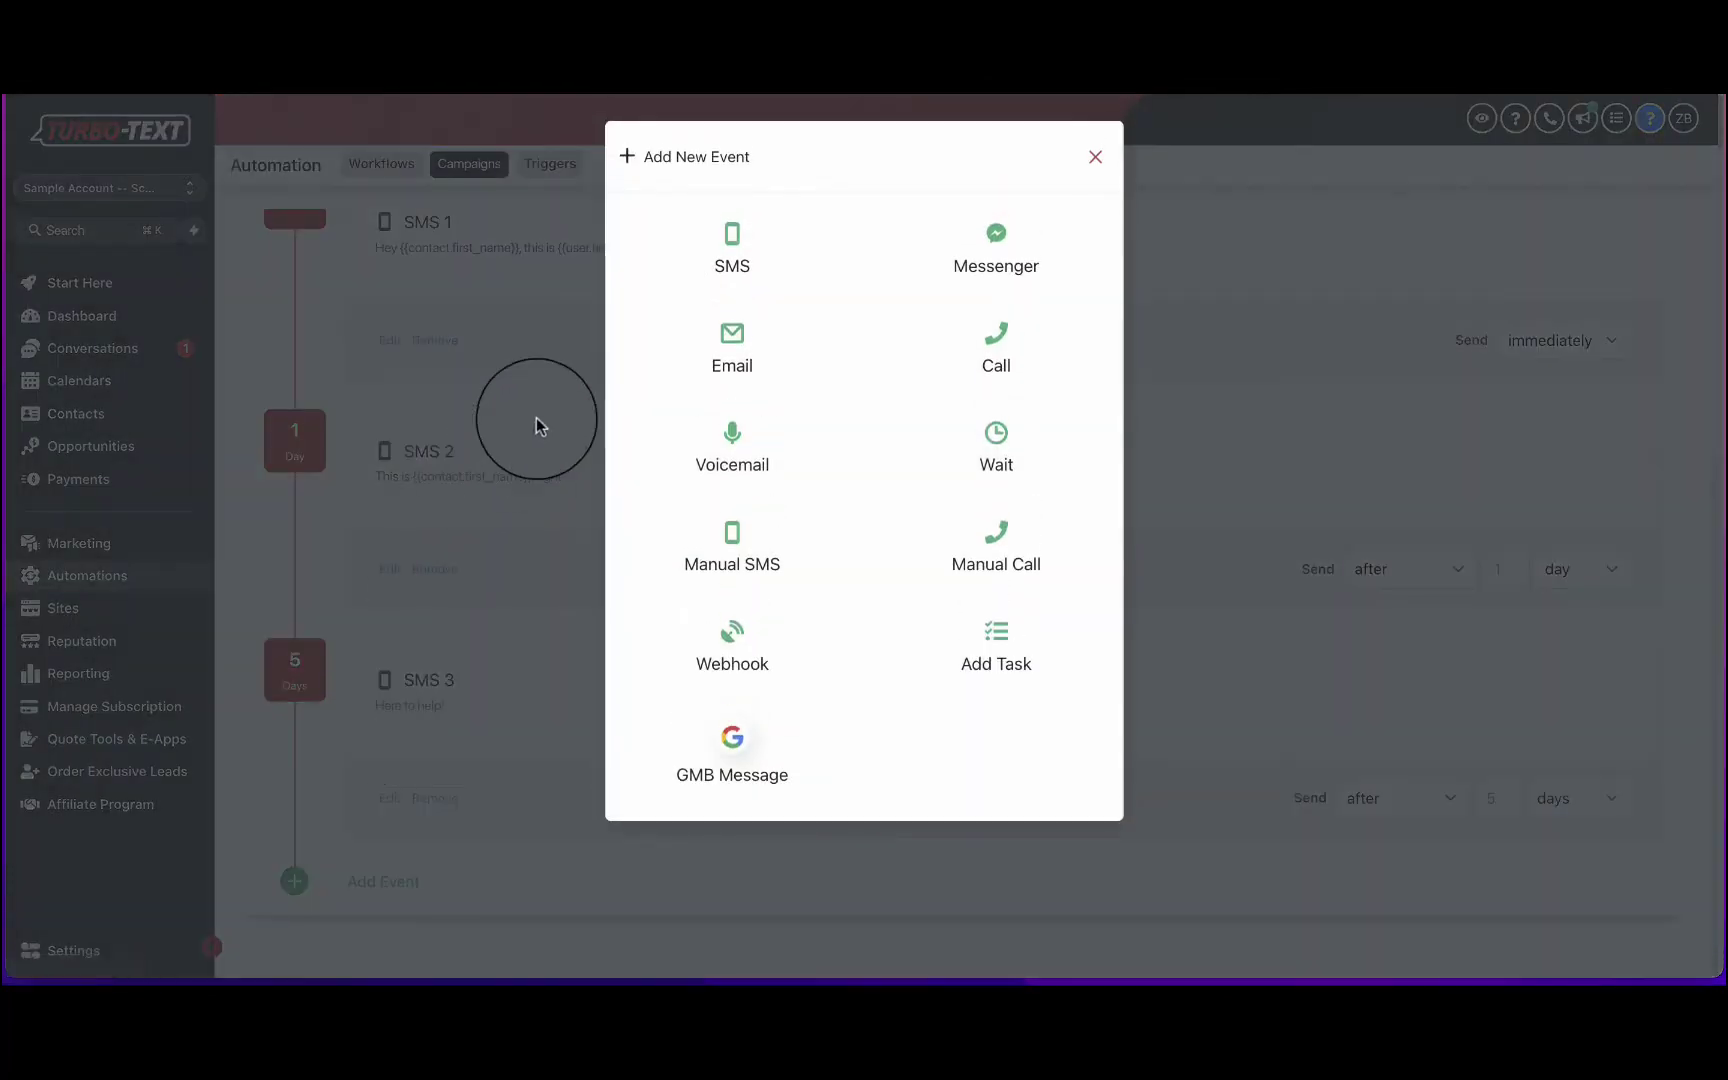
{"action": "left_click", "coordinate": [1092, 158]}
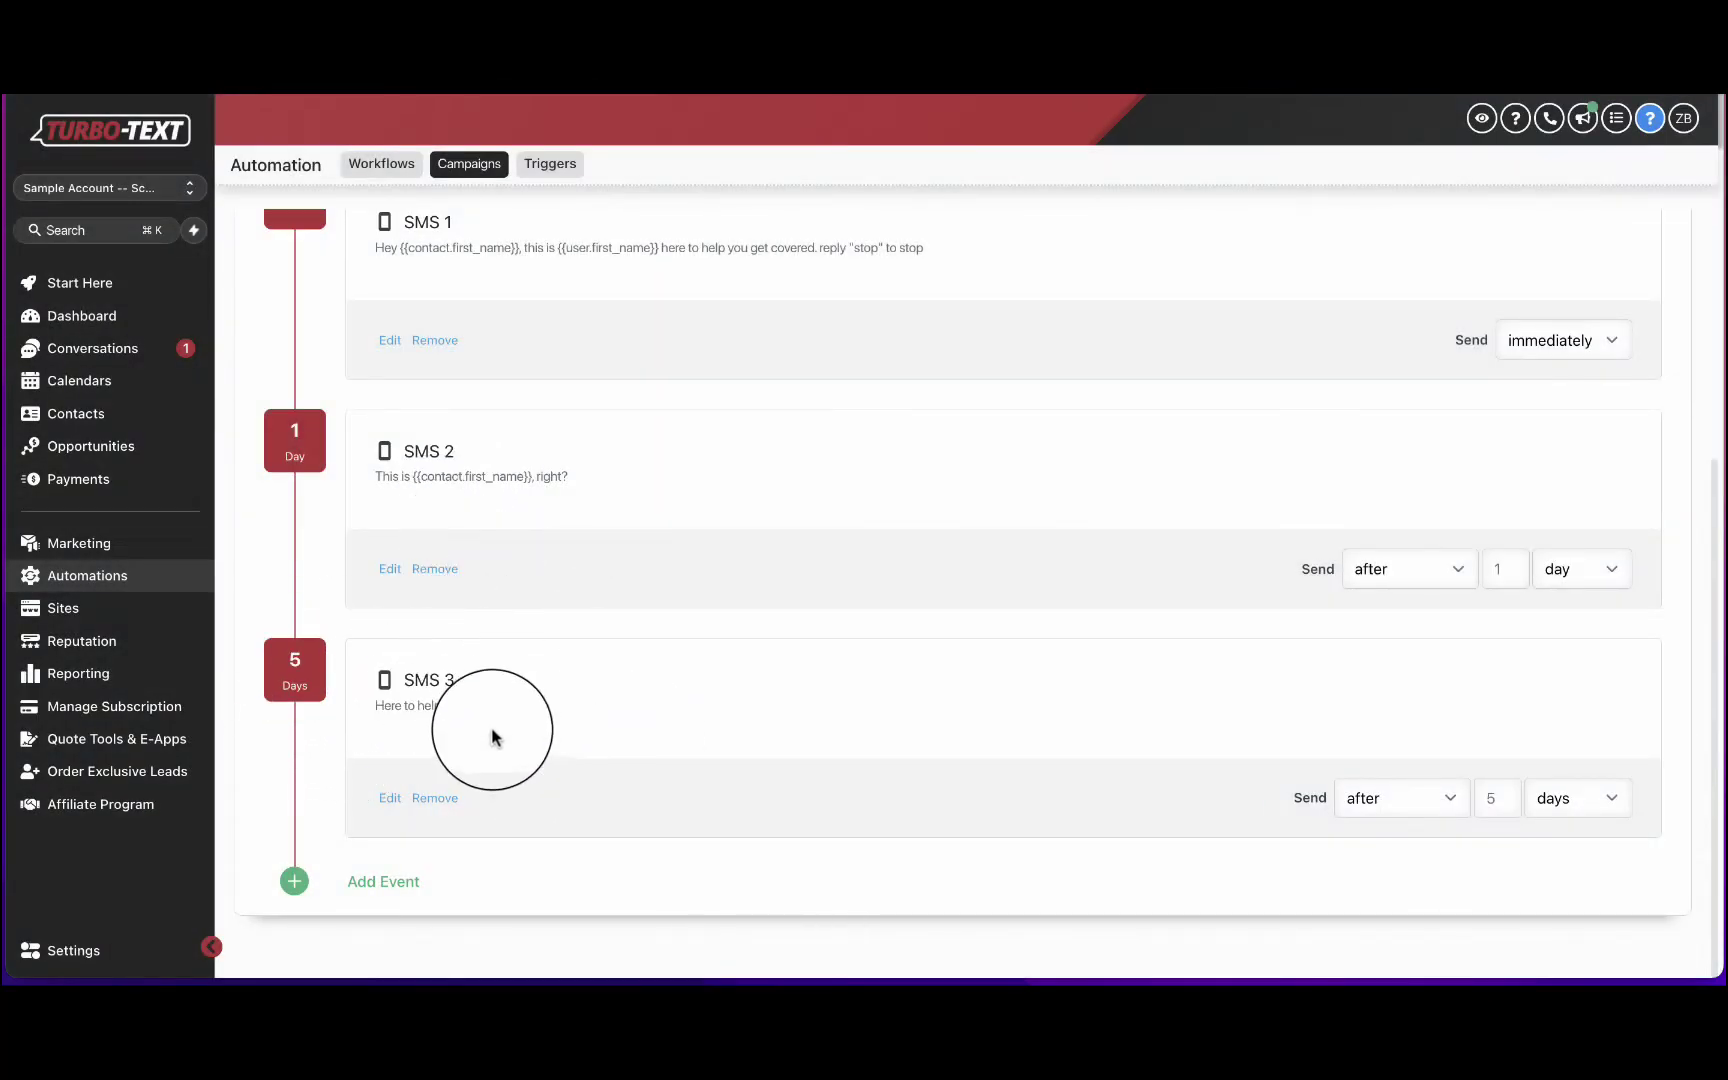
- Assign the available user to Test Campaign in the campaign configuration and save the configuration
{"action": "scroll", "coordinate": [491, 737], "scroll_direction": "up", "scroll_amount": 5}
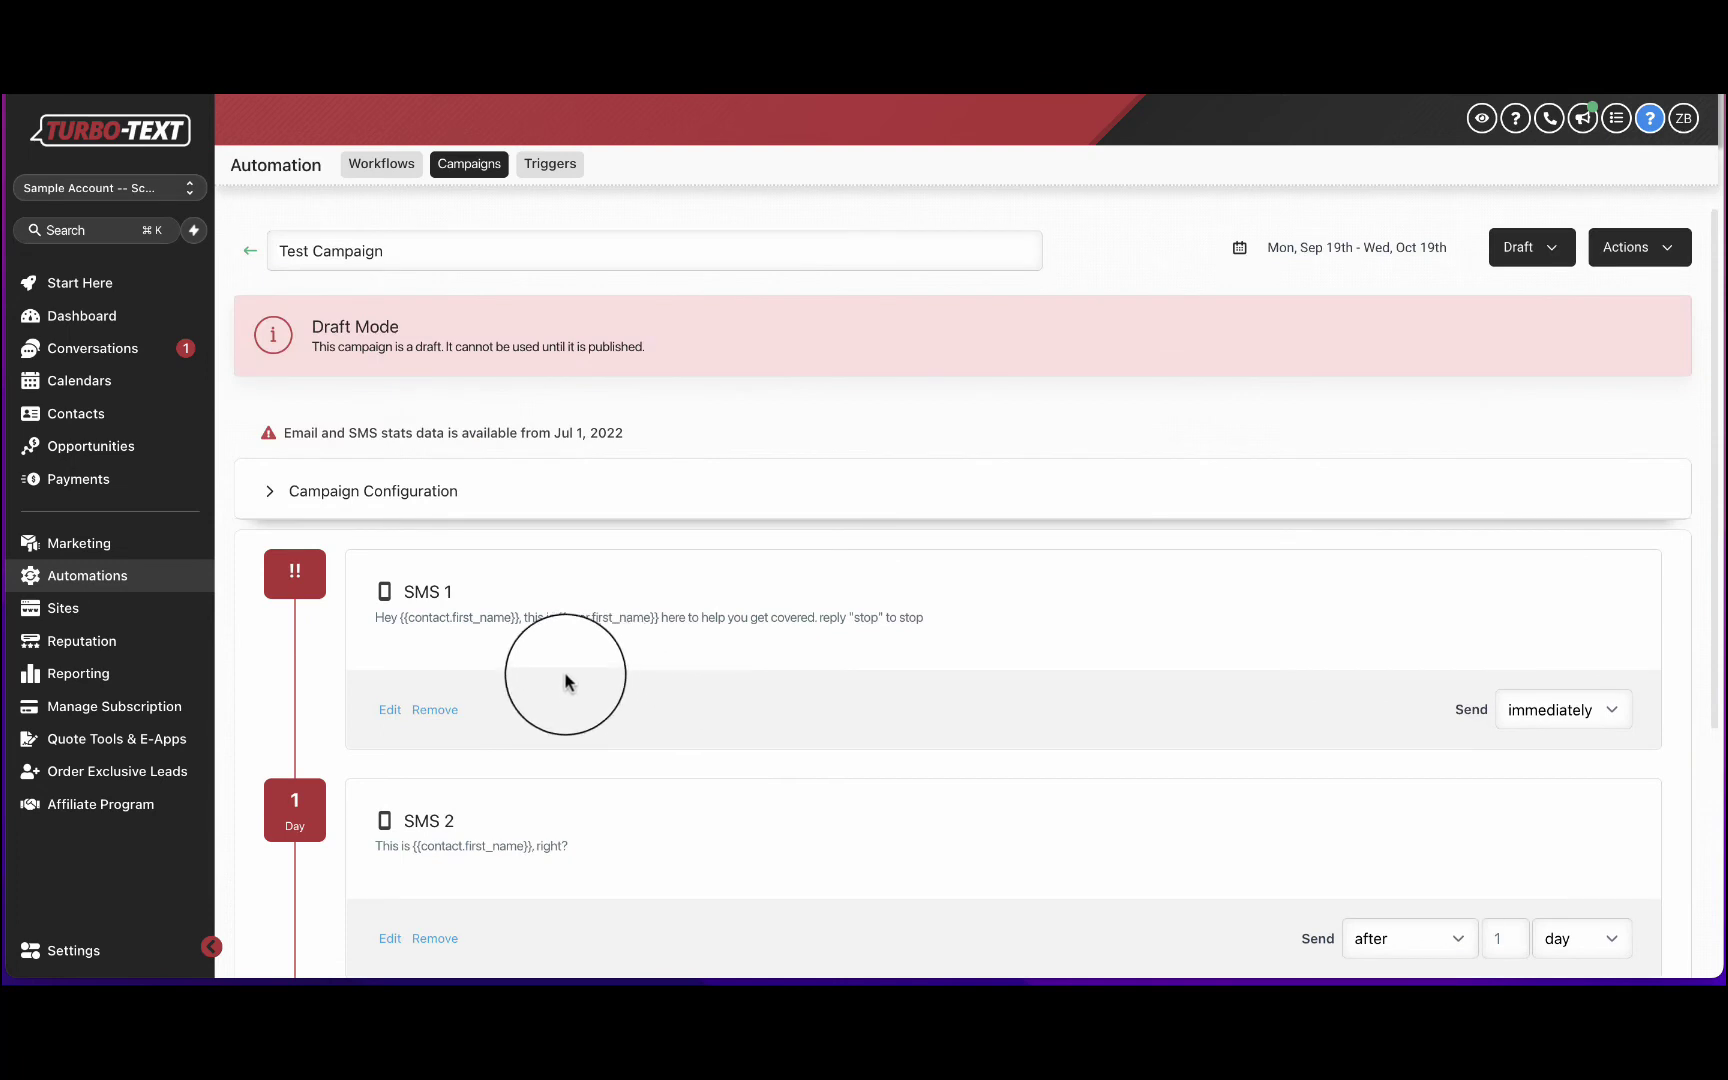
{"action": "scroll", "coordinate": [528, 550], "scroll_direction": "down", "scroll_amount": 1}
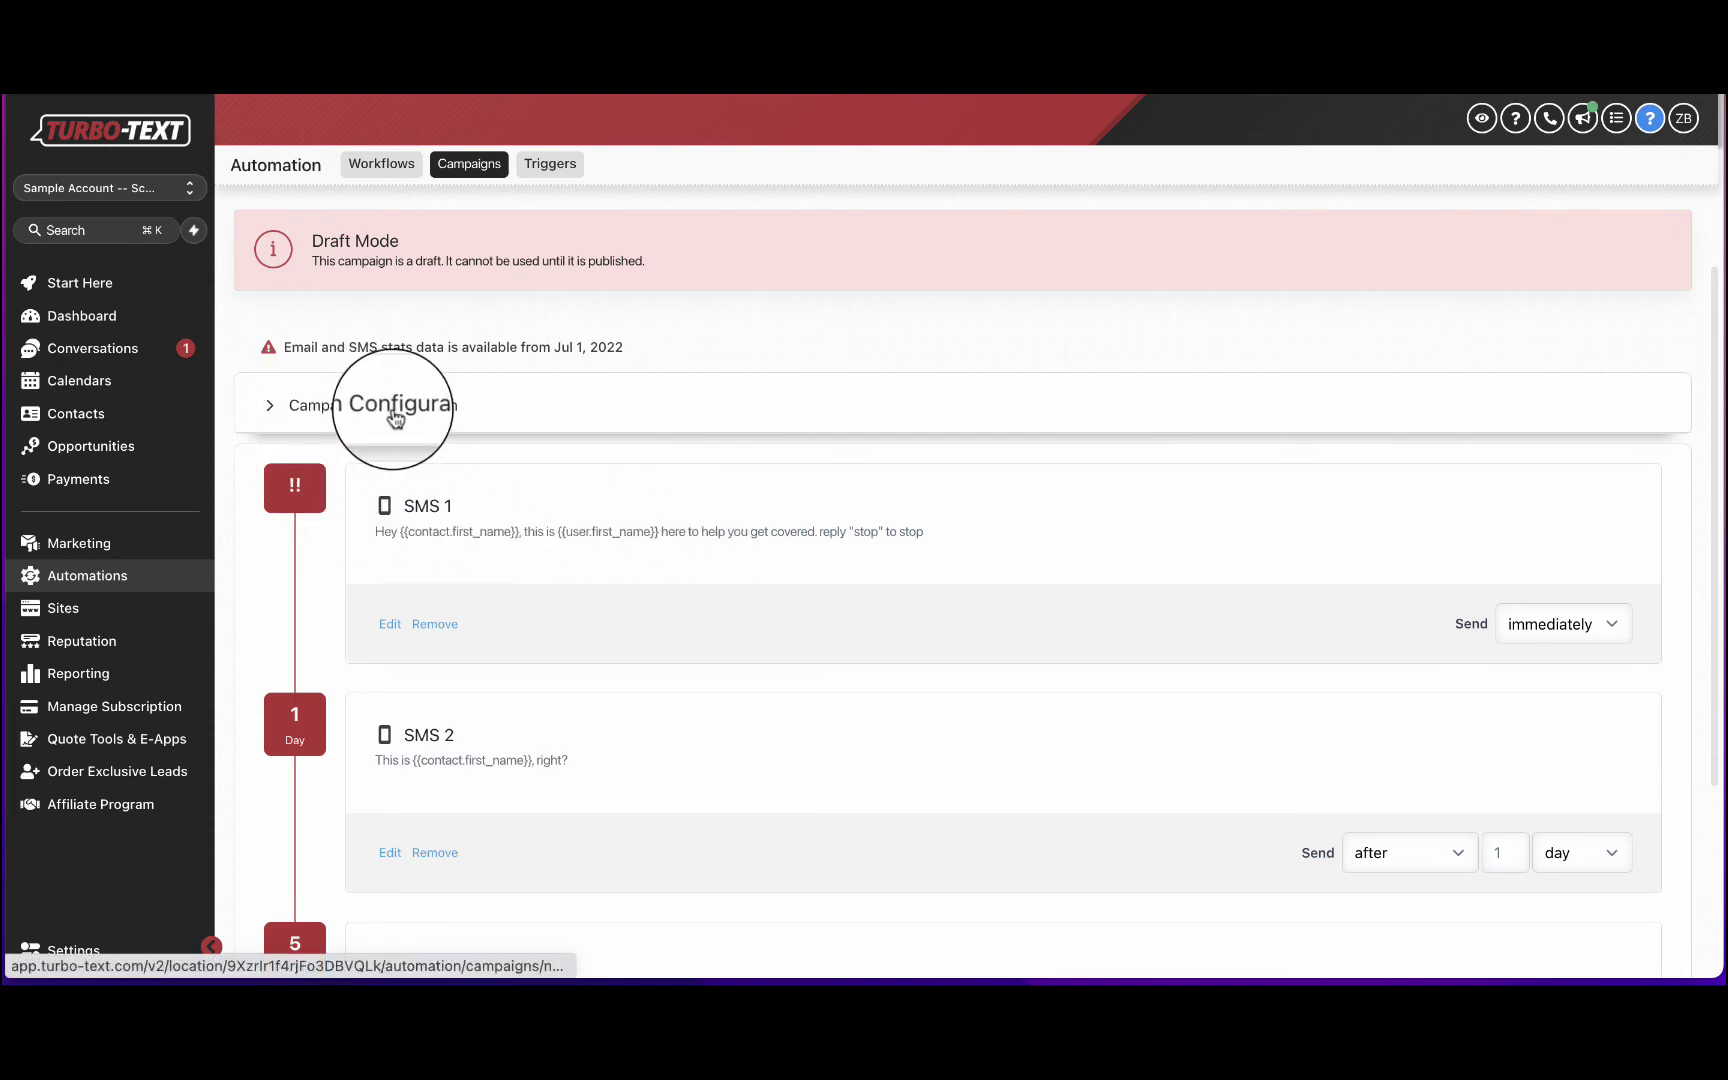
{"action": "left_click", "coordinate": [286, 422]}
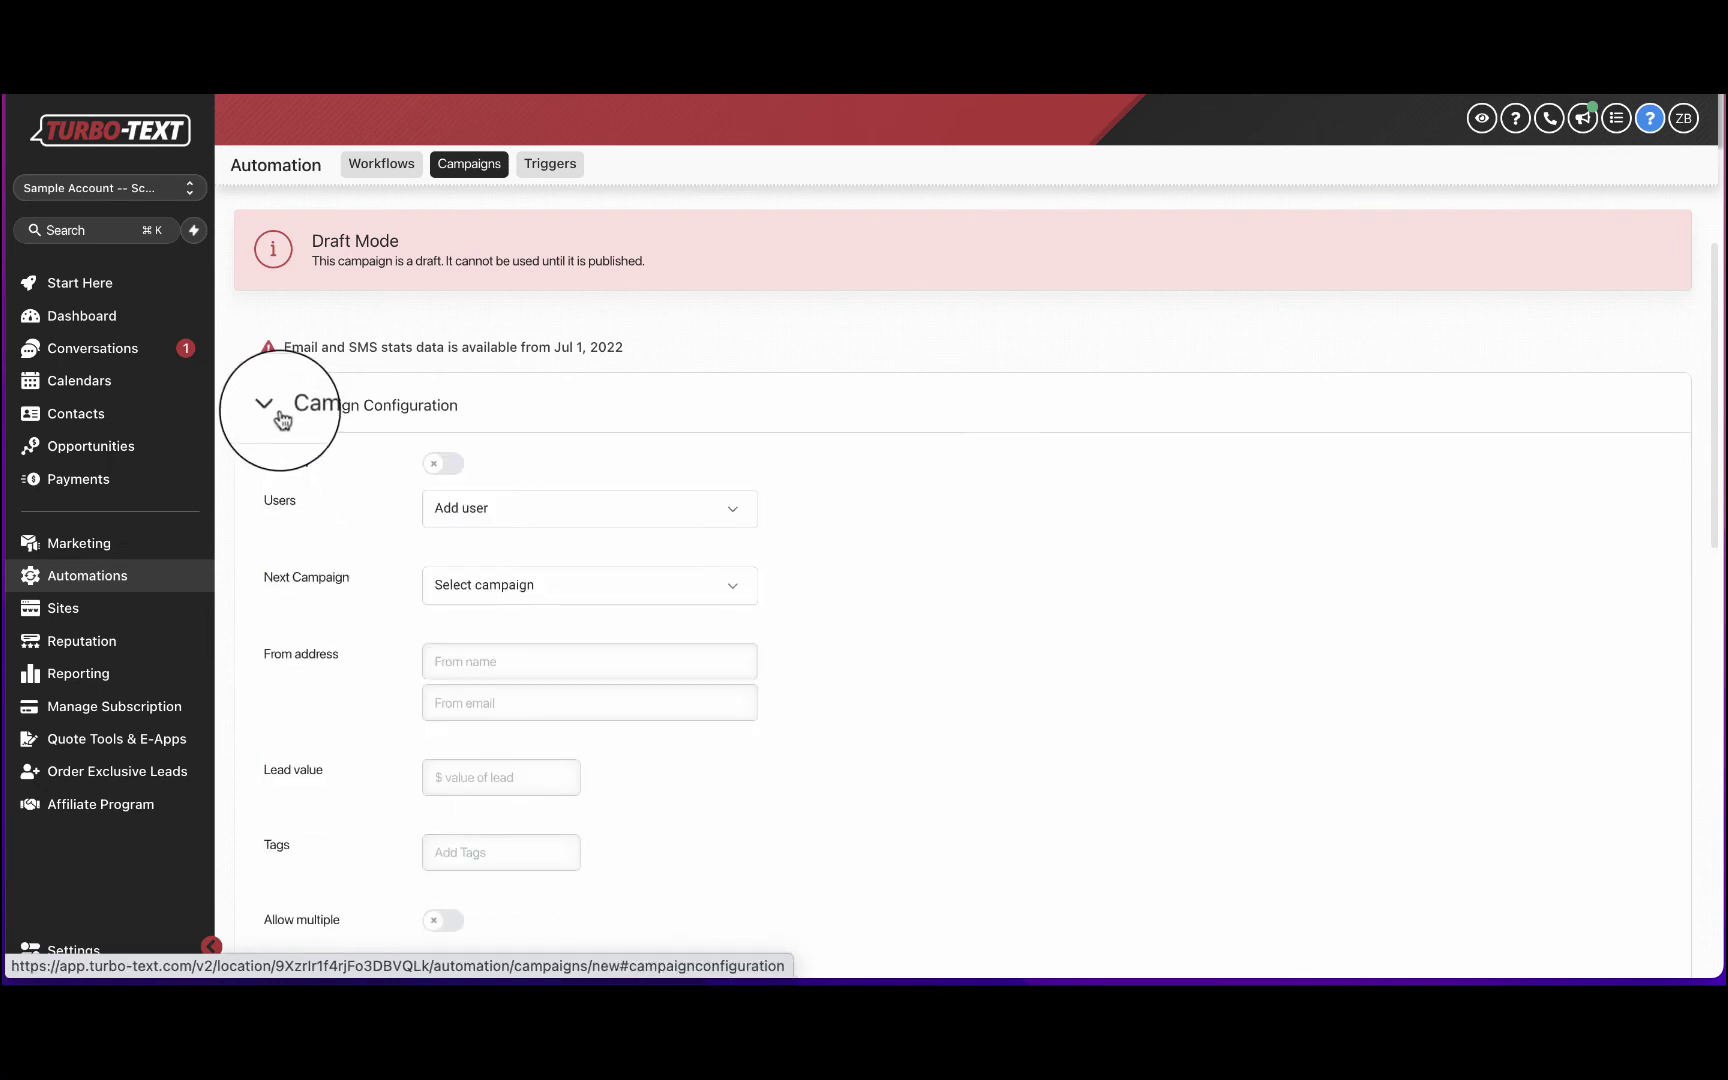
{"action": "scroll", "coordinate": [420, 560], "scroll_direction": "down", "scroll_amount": 1}
{"action": "left_click", "coordinate": [532, 463]}
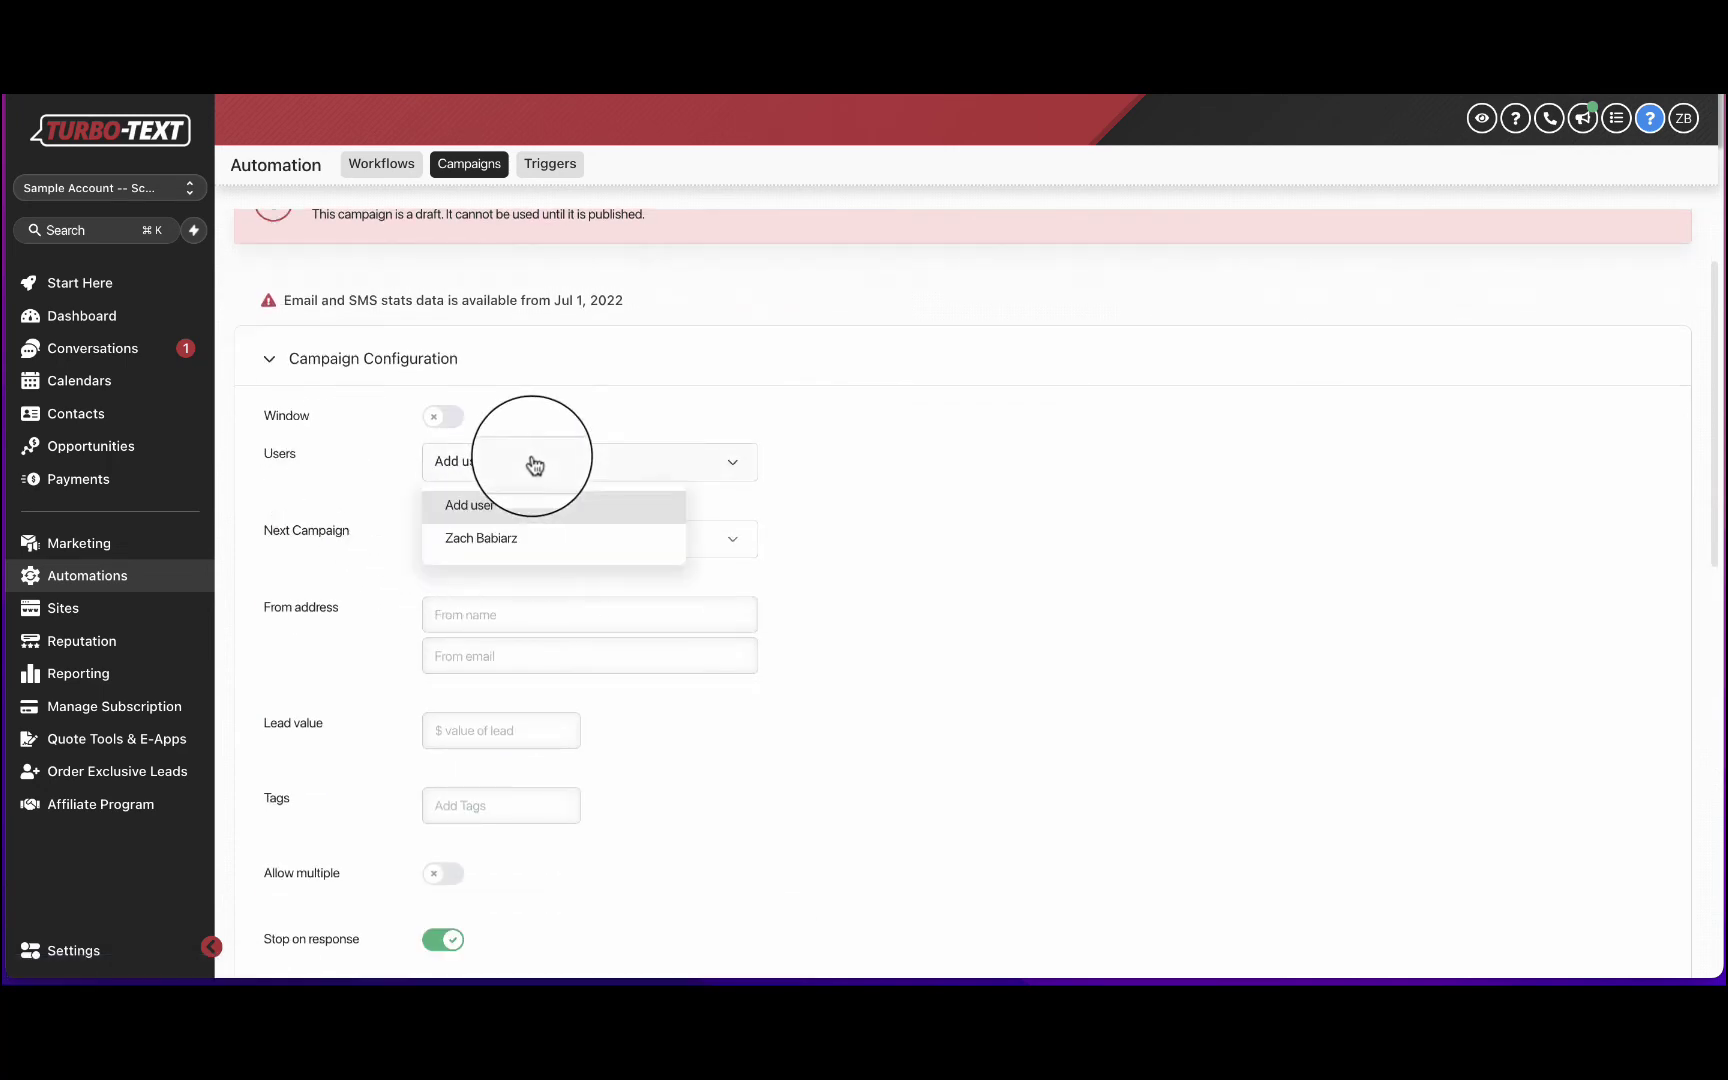
{"action": "left_click", "coordinate": [494, 536]}
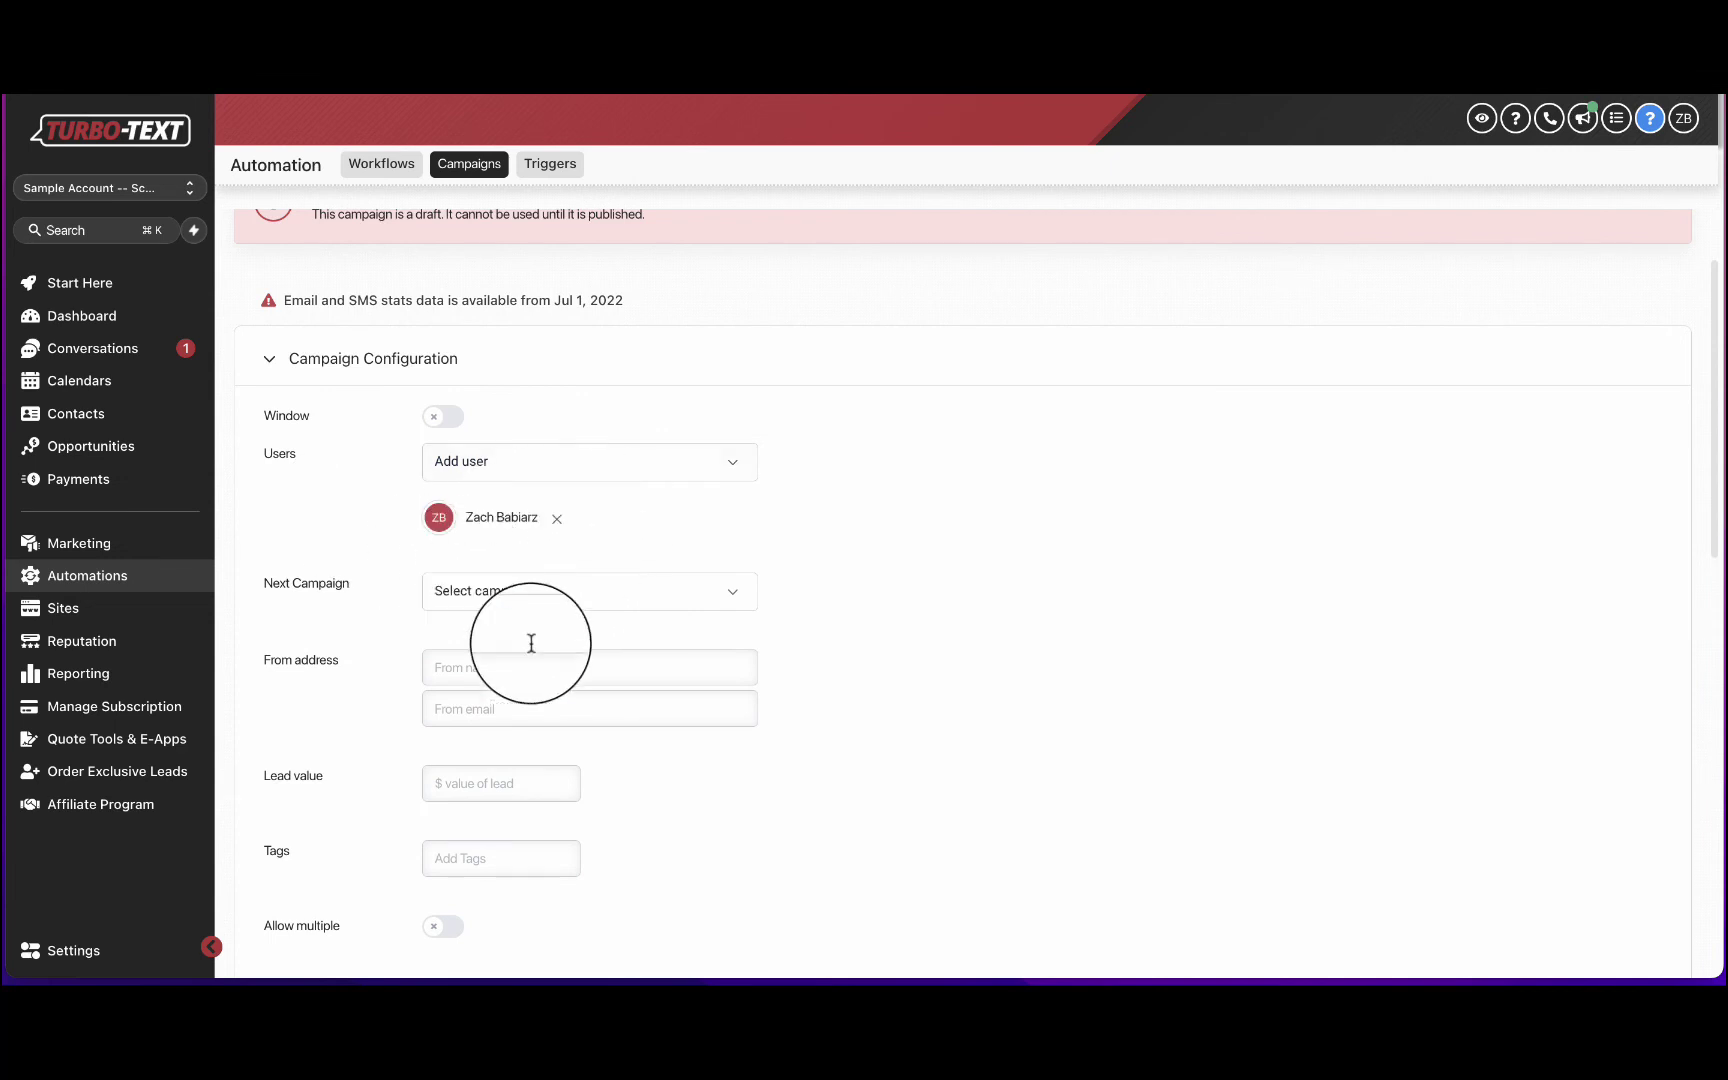
{"action": "scroll", "coordinate": [340, 501], "scroll_direction": "down", "scroll_amount": 1}
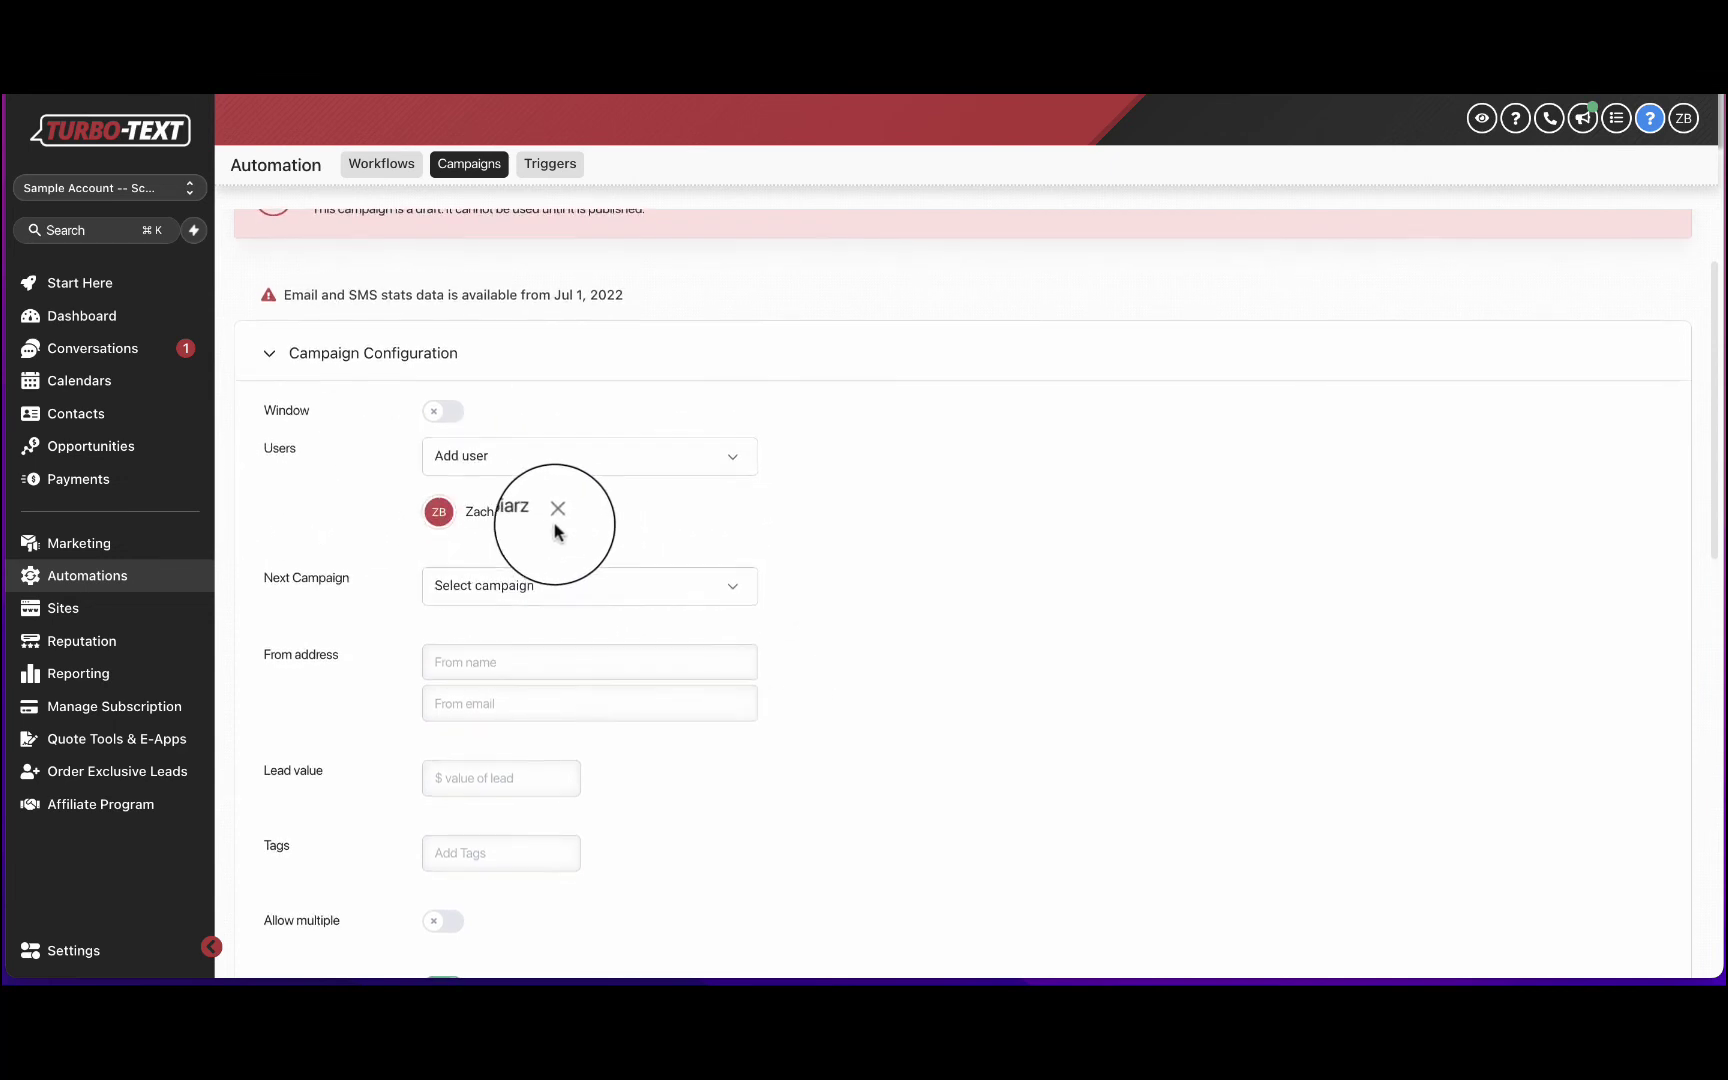
{"action": "scroll", "coordinate": [575, 560], "scroll_direction": "down", "scroll_amount": 8}
{"action": "scroll", "coordinate": [305, 380], "scroll_direction": "up", "scroll_amount": 1}
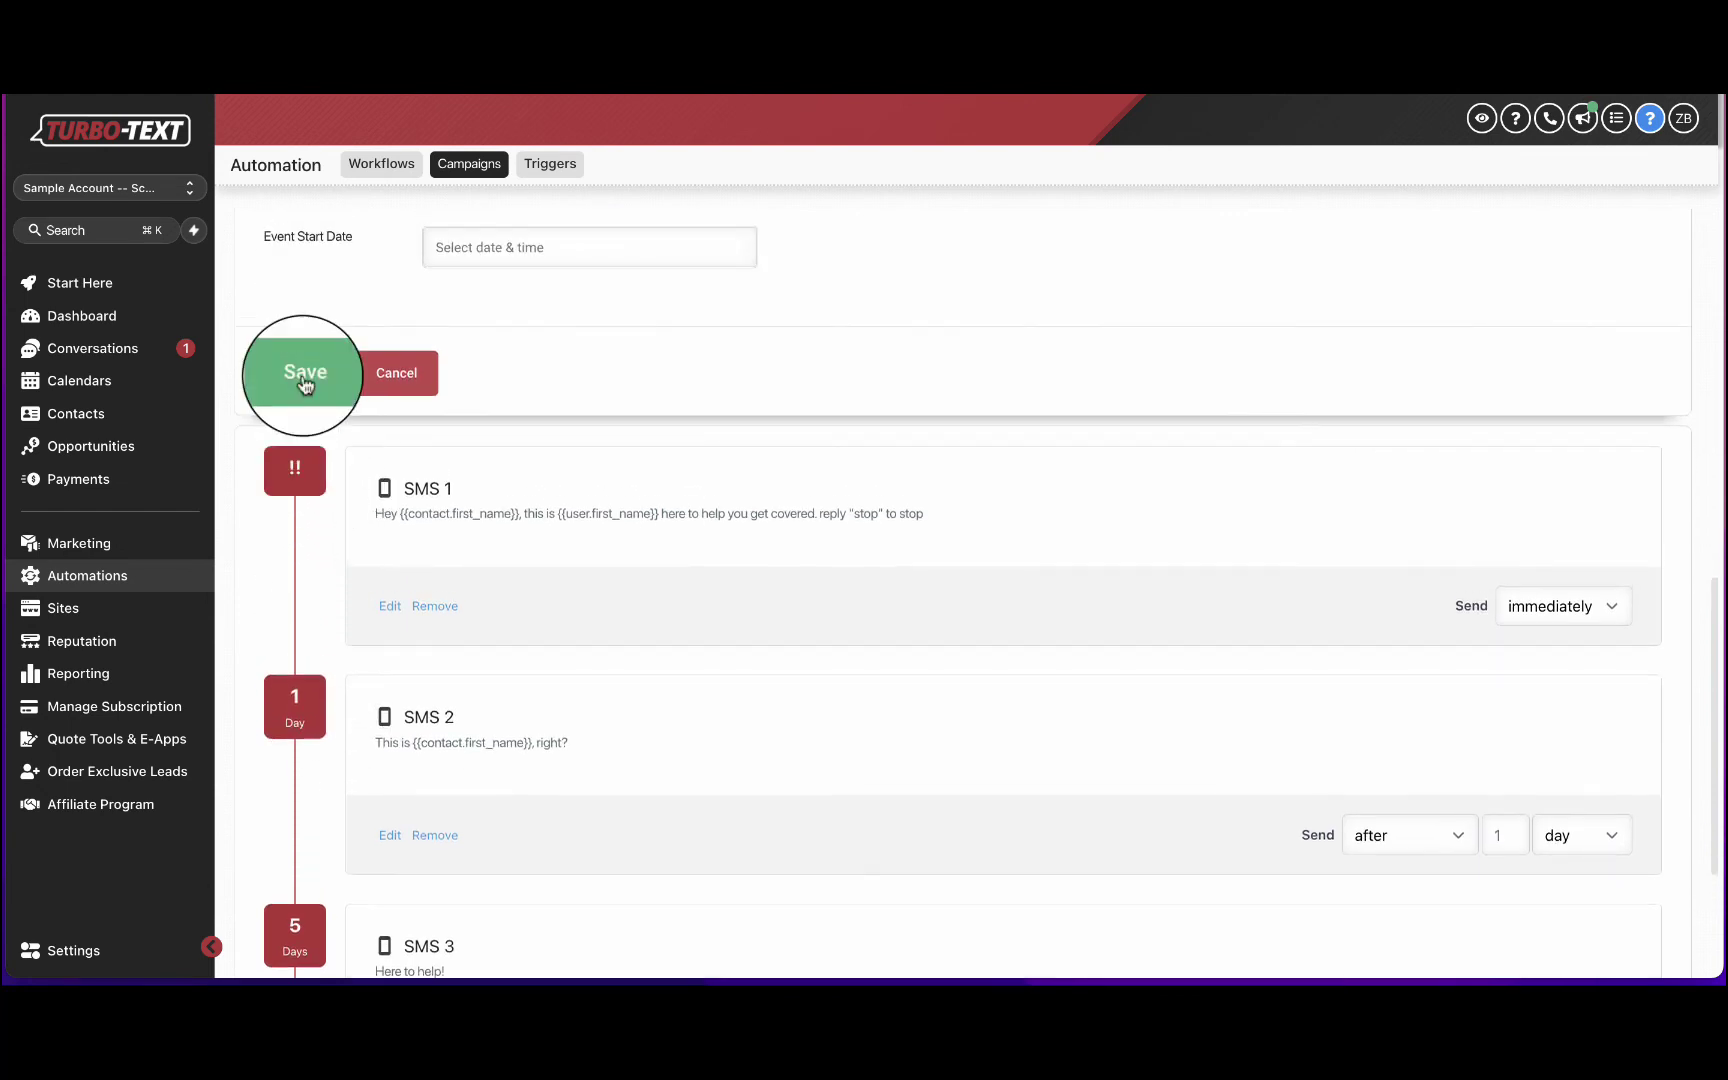
- Switch Test Campaign from draft to published
{"action": "scroll", "coordinate": [303, 376], "scroll_direction": "down", "scroll_amount": 3}
{"action": "scroll", "coordinate": [436, 528], "scroll_direction": "up", "scroll_amount": 4}
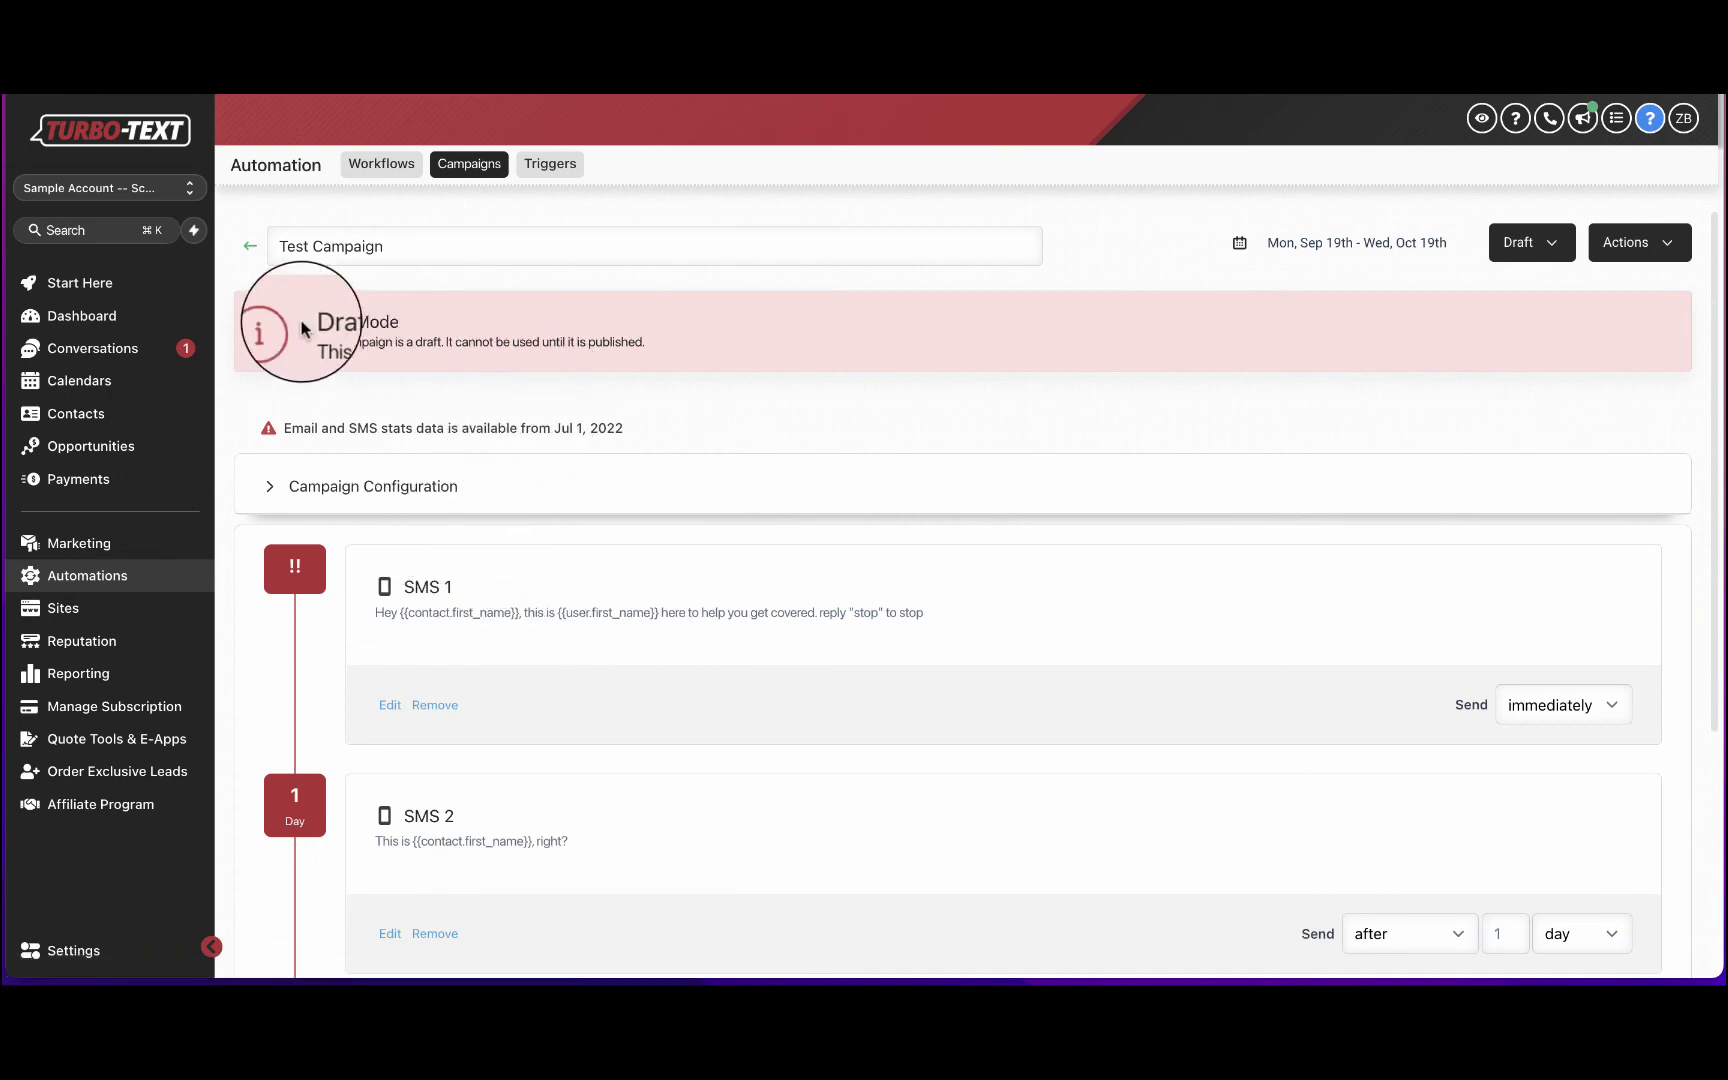
{"action": "left_click_drag", "start_coordinate": [416, 330], "coordinate": [309, 324]}
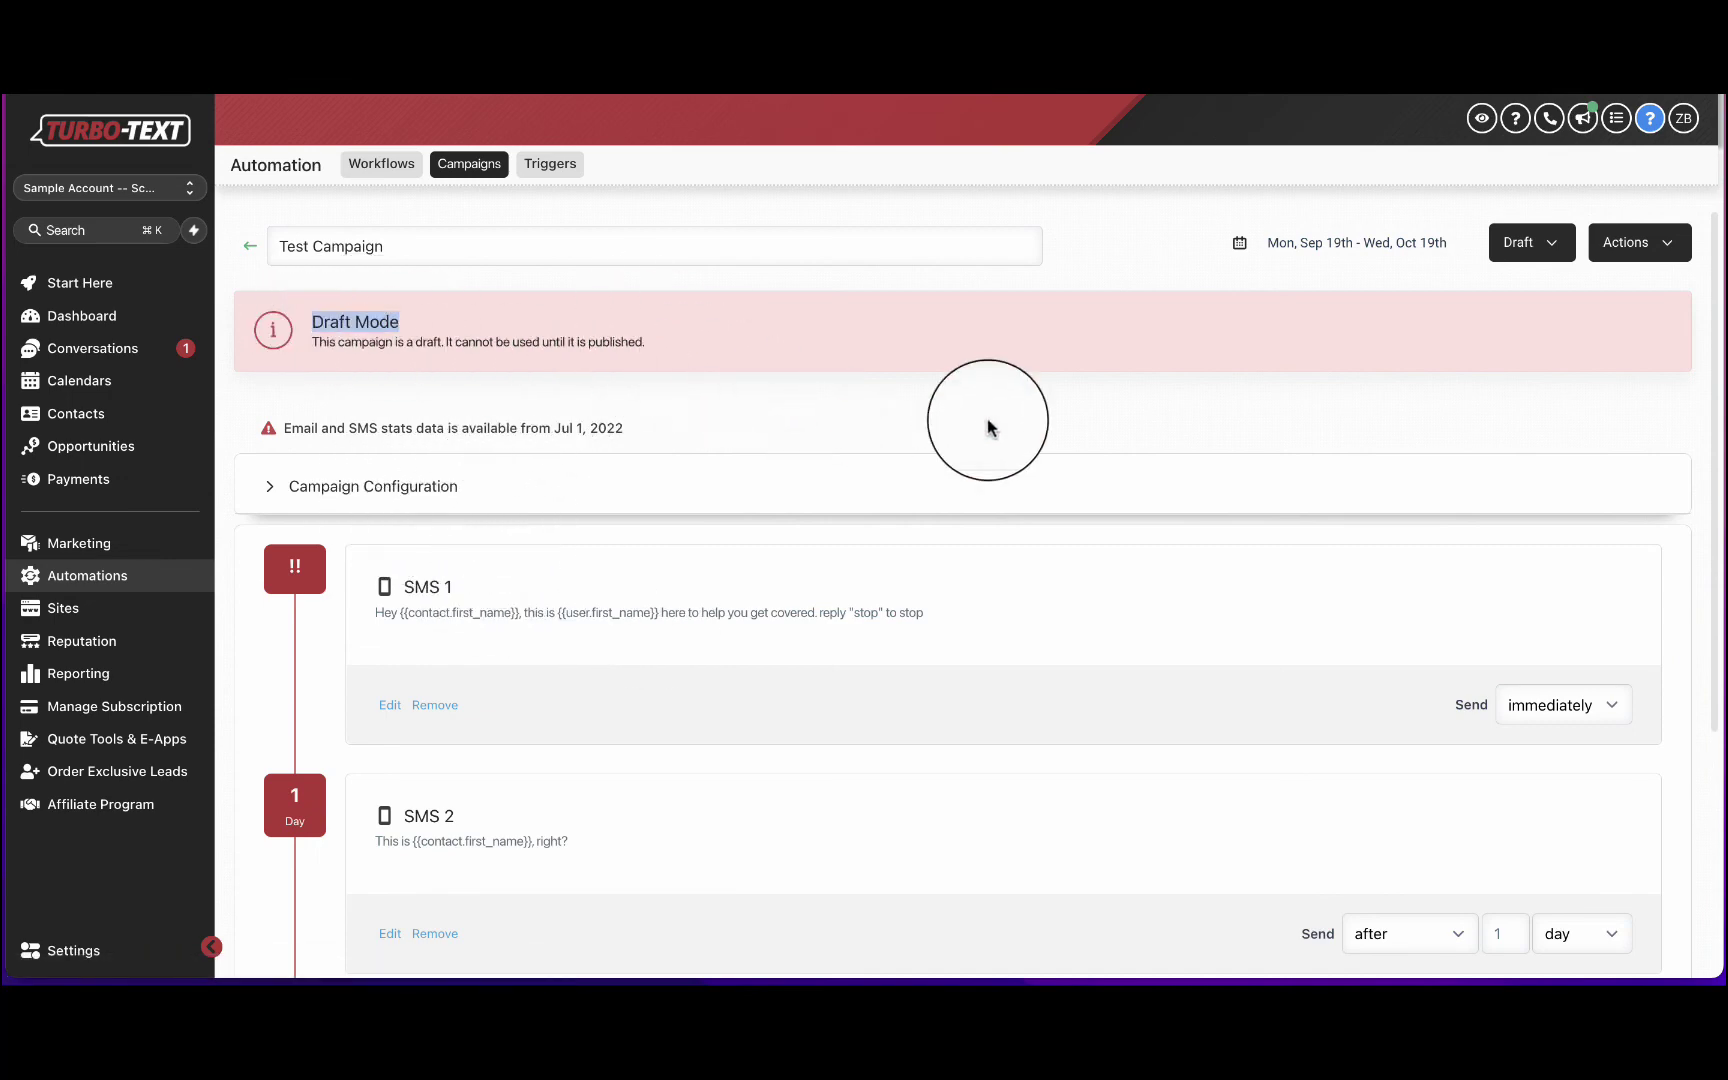
{"action": "left_click", "coordinate": [1374, 298]}
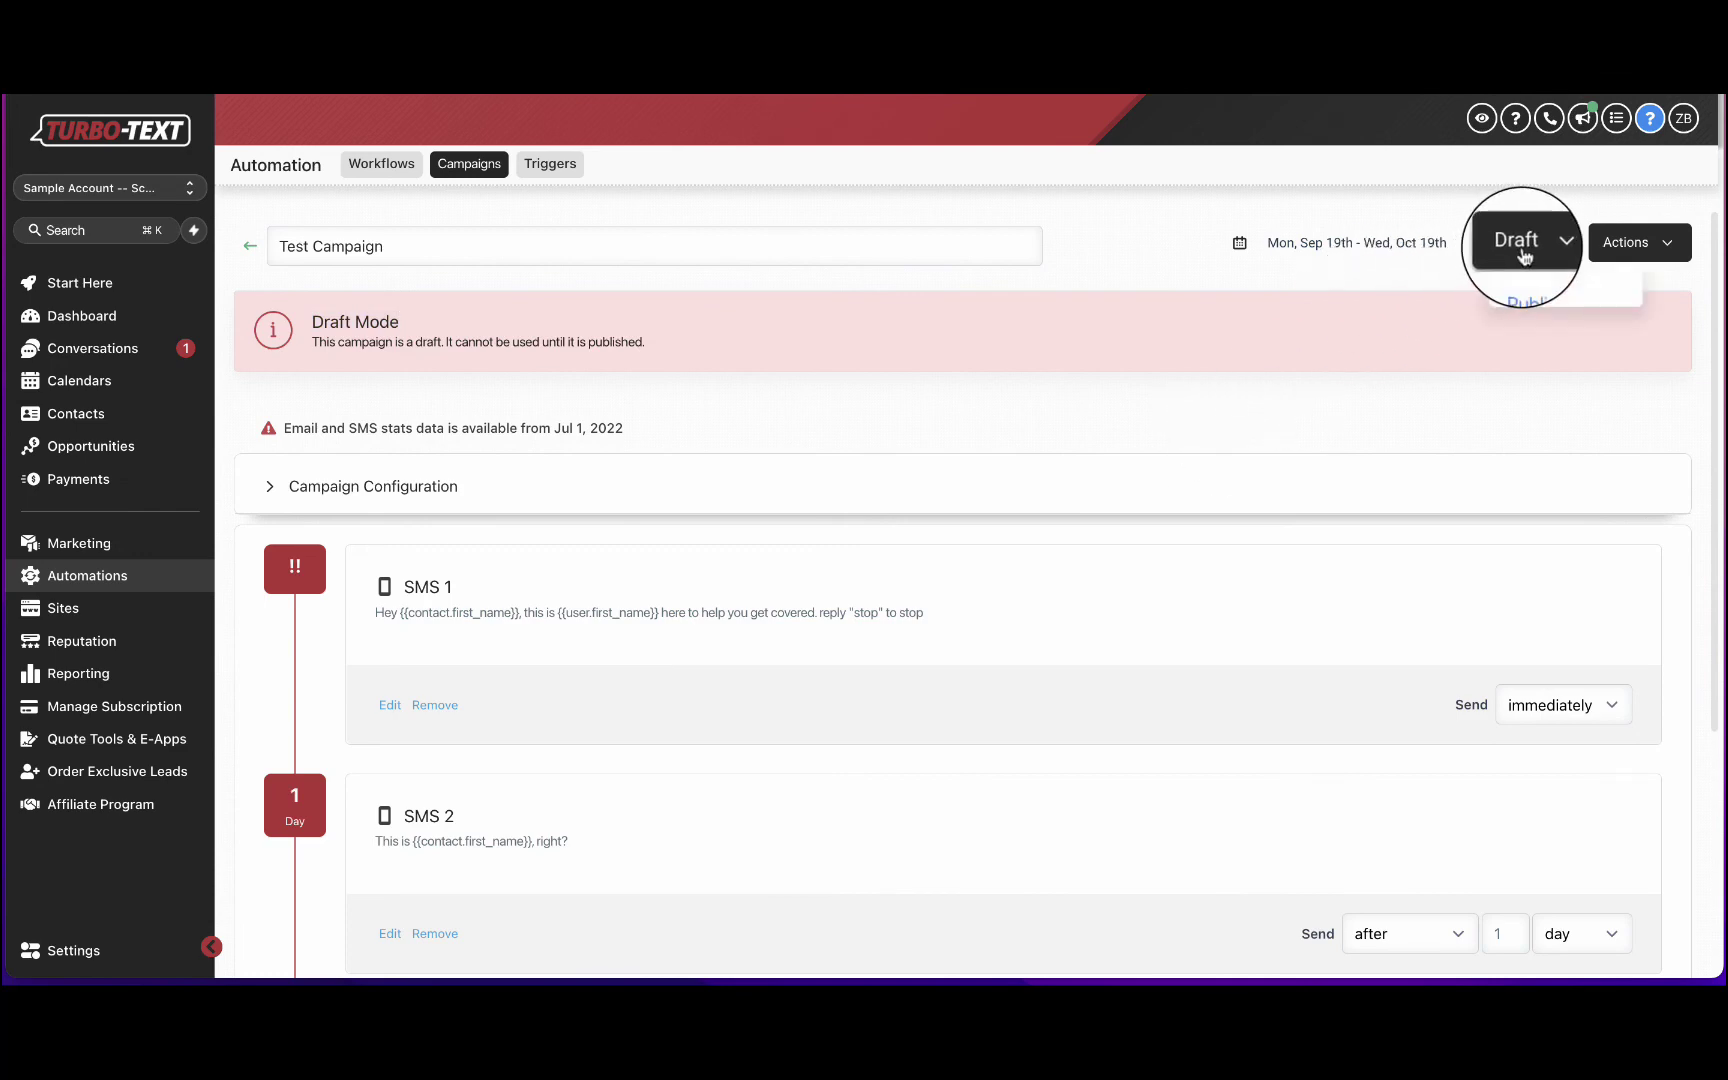
{"action": "left_click", "coordinate": [1548, 300]}
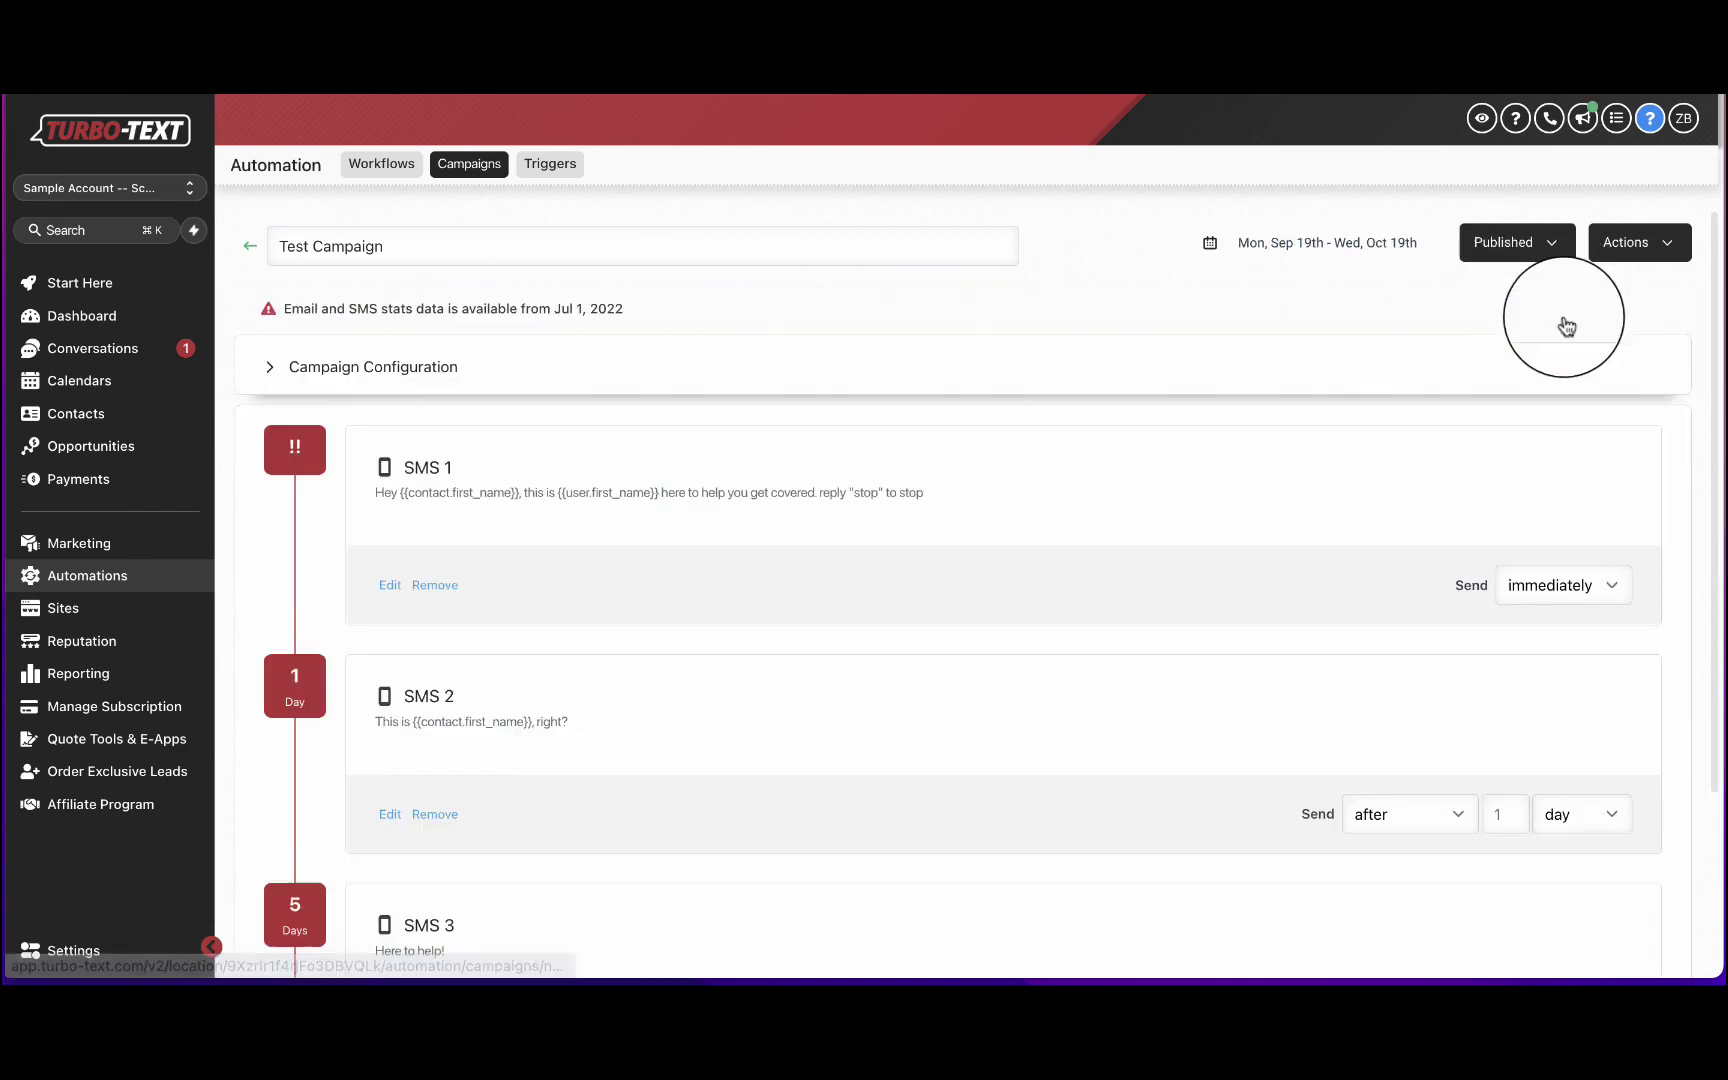
- Recheck the published campaign's configuration and message sequence, and return to the campaign list
{"action": "left_click", "coordinate": [1257, 346]}
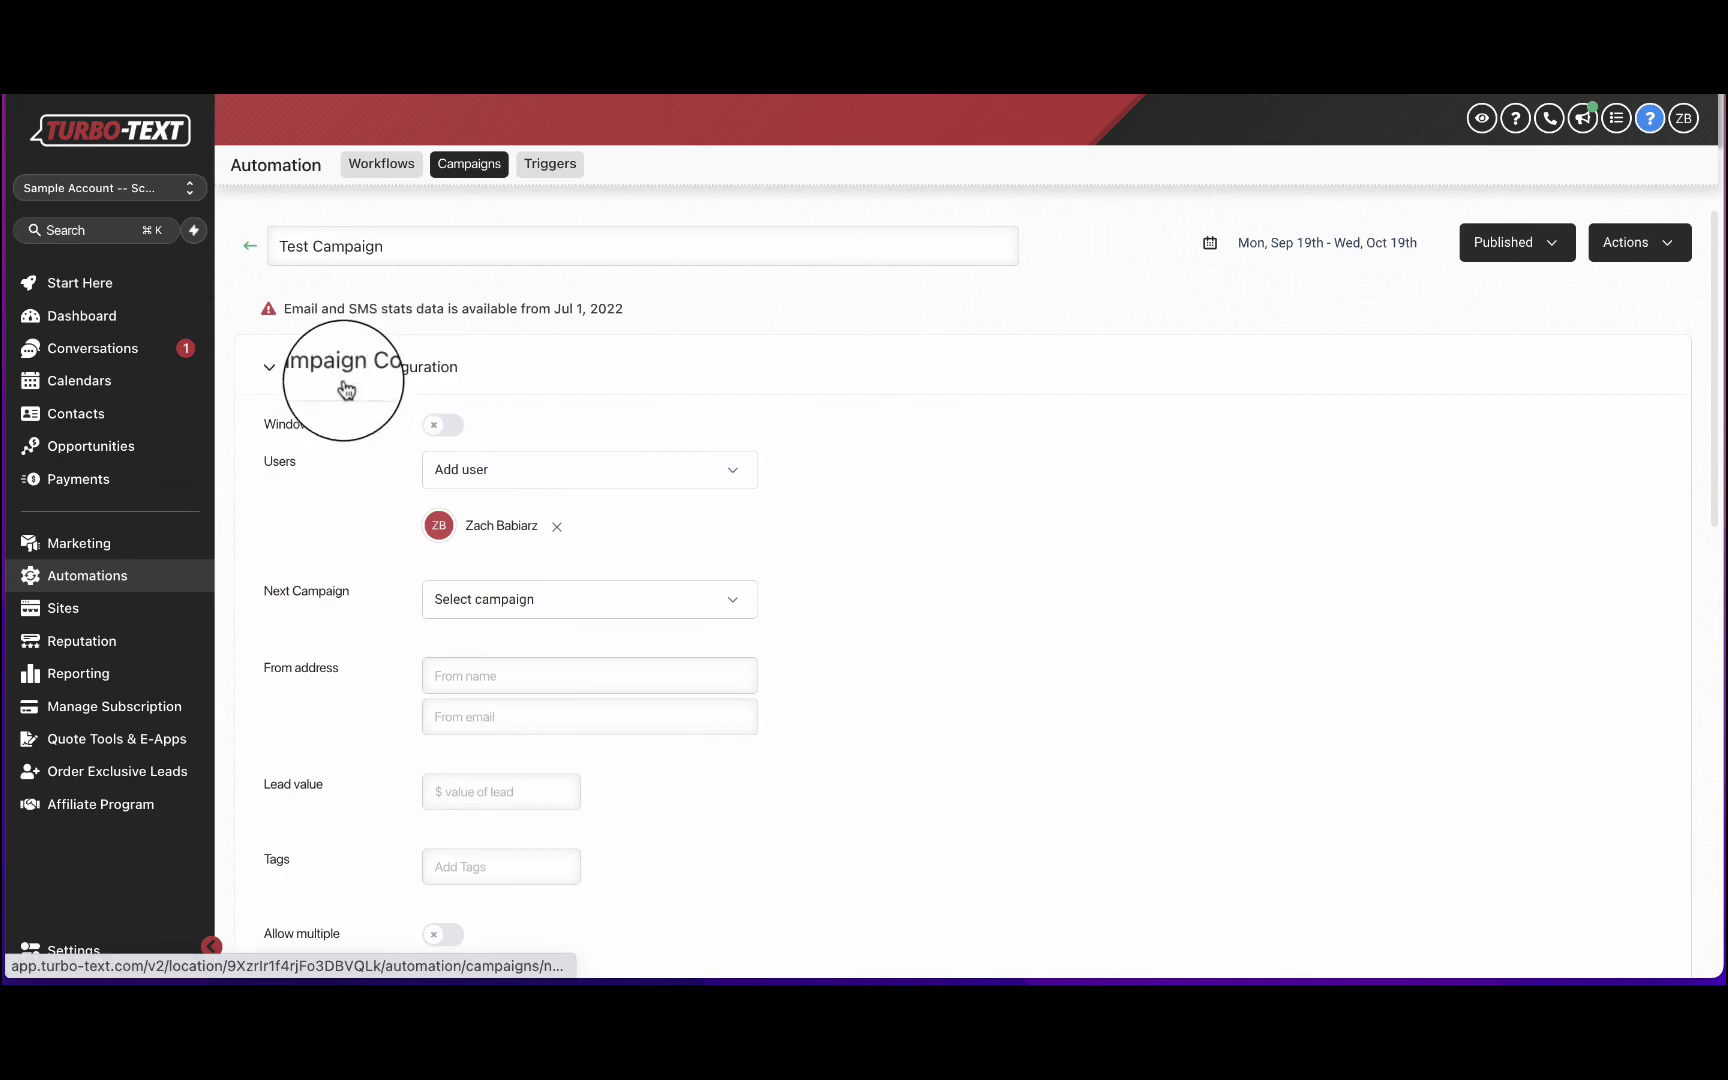
{"action": "left_click", "coordinate": [272, 369]}
{"action": "scroll", "coordinate": [820, 480], "scroll_direction": "down", "scroll_amount": 3}
{"action": "scroll", "coordinate": [850, 480], "scroll_direction": "up", "scroll_amount": 3}
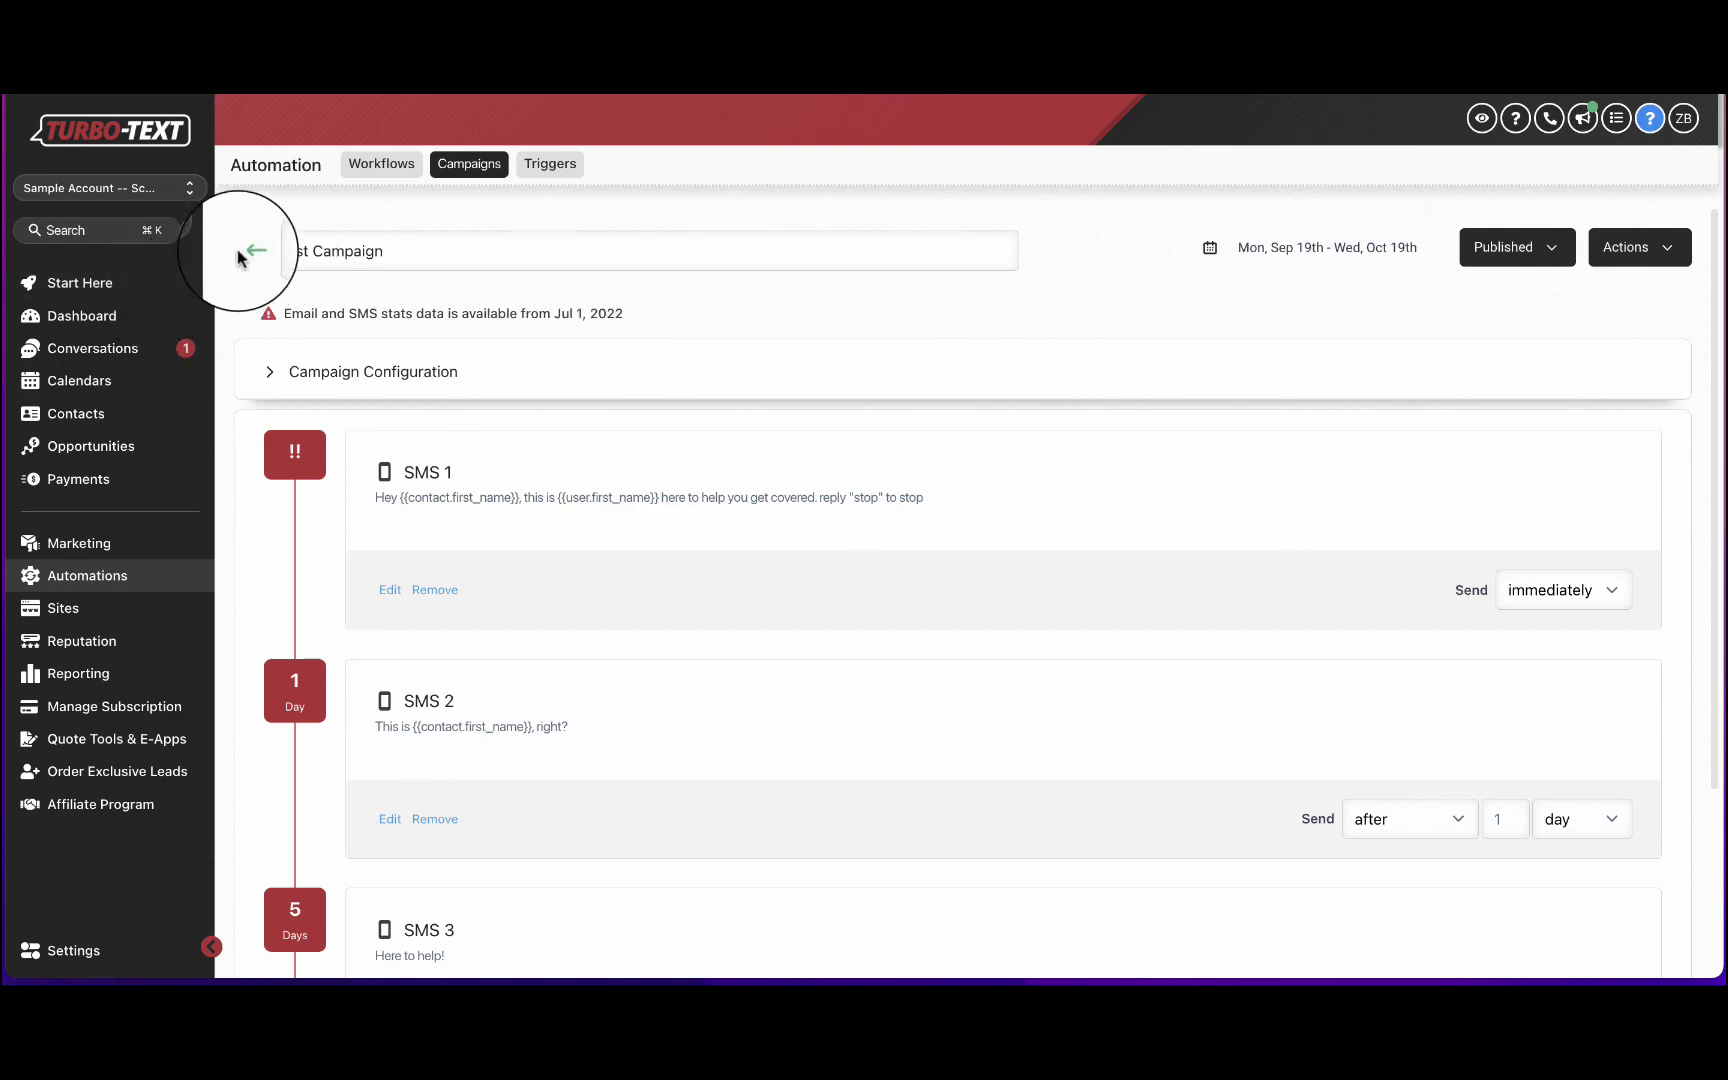
{"action": "left_click", "coordinate": [250, 252]}
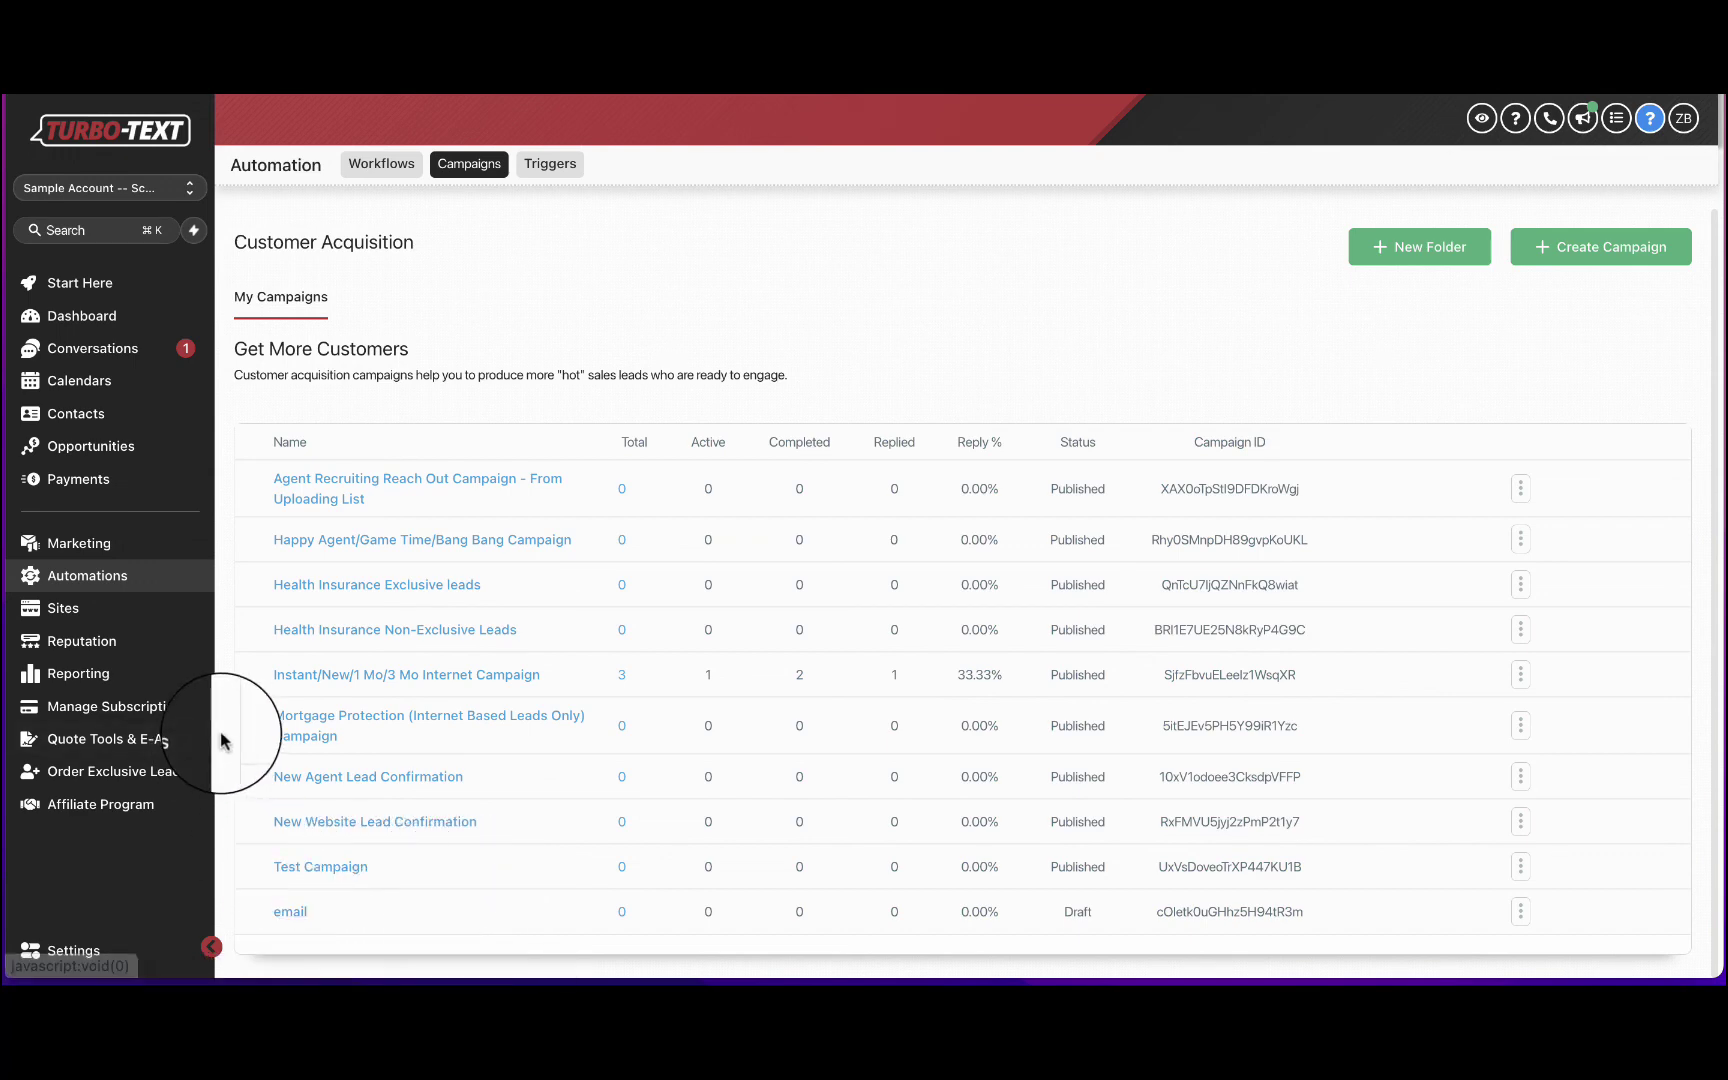
- Select all contacts, set them up for adding to Test Campaign all at once with action description 1, and close the form without adding them
{"action": "left_click", "coordinate": [78, 413]}
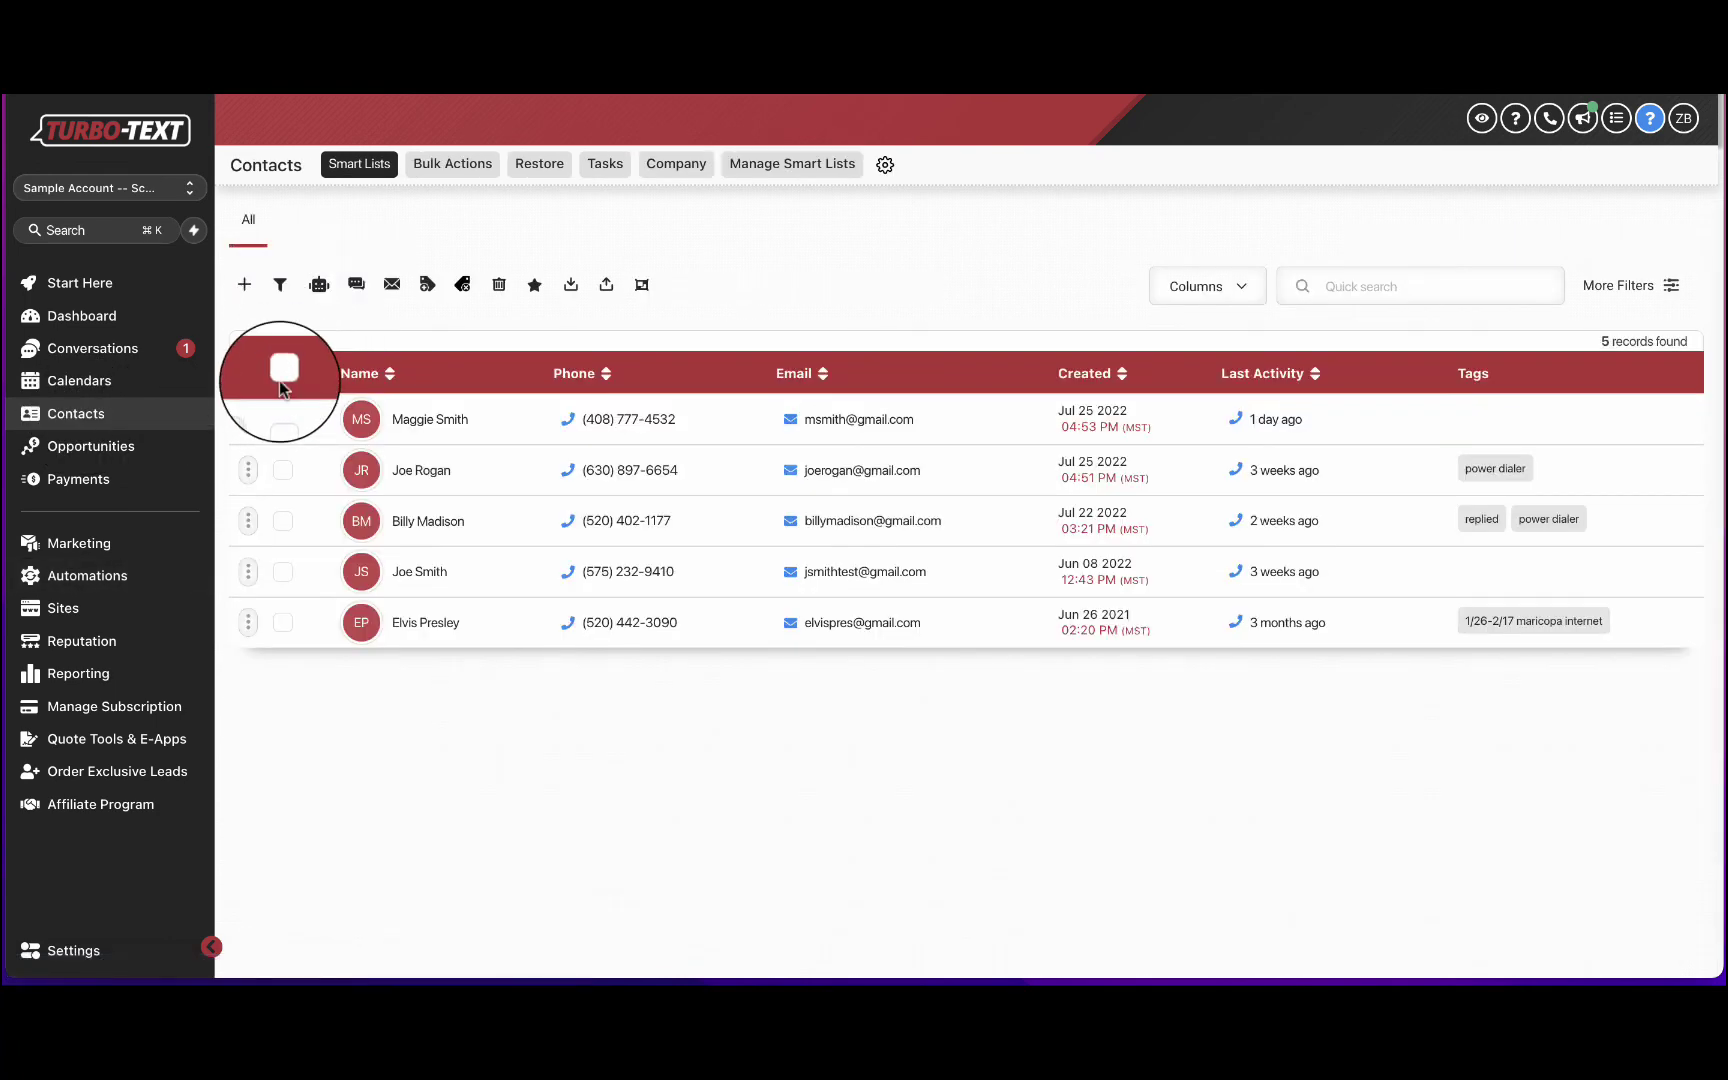
{"action": "left_click", "coordinate": [283, 375]}
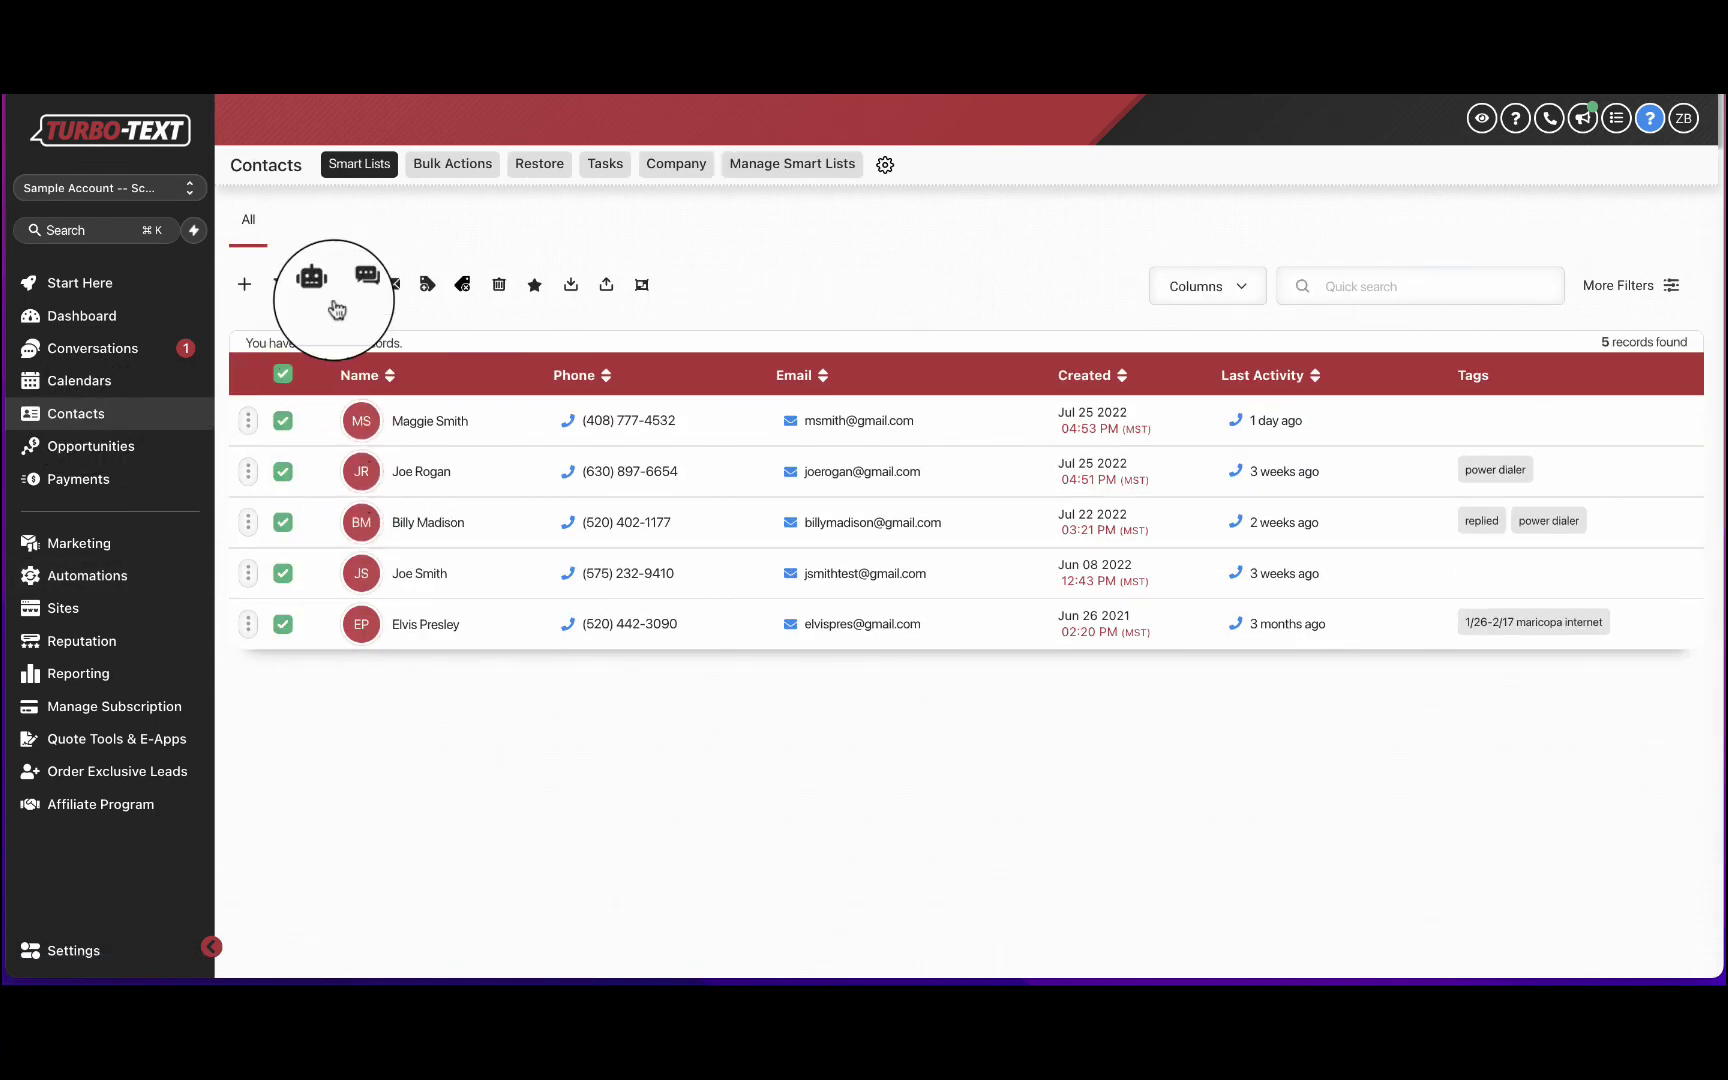
{"action": "left_click", "coordinate": [320, 290]}
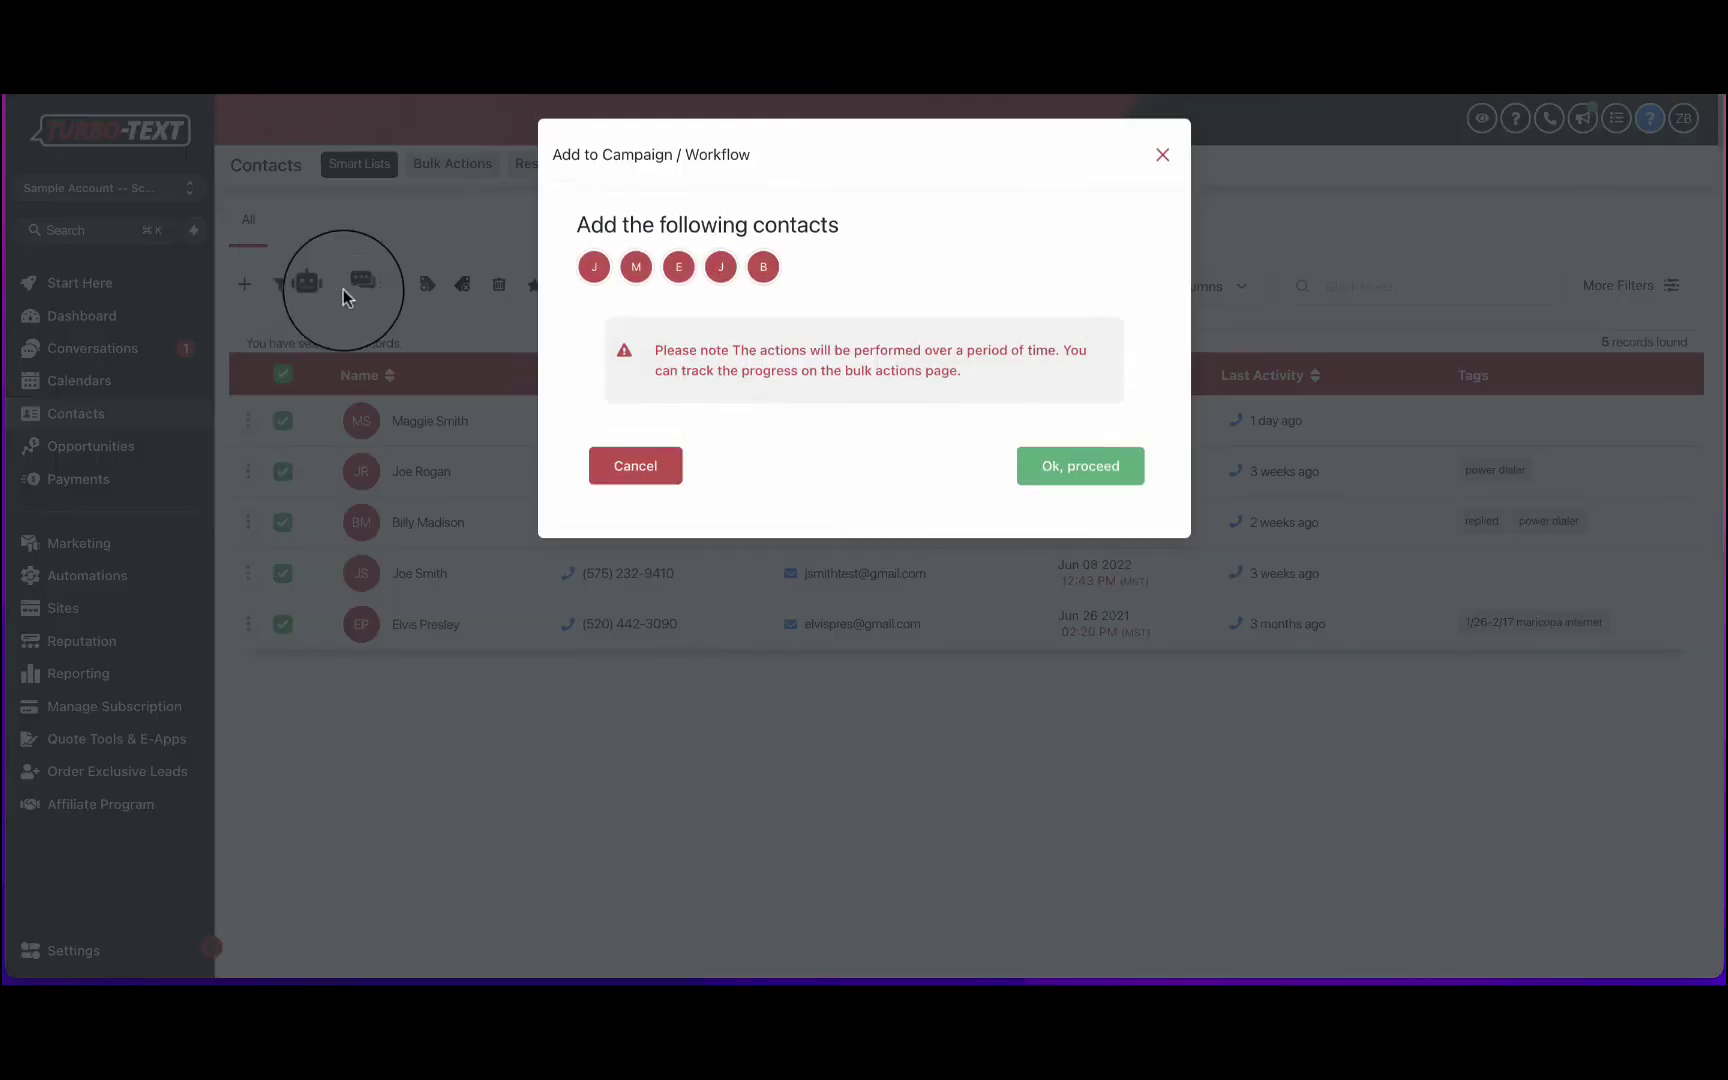
{"action": "left_click", "coordinate": [1025, 462]}
{"action": "left_click", "coordinate": [1048, 378]}
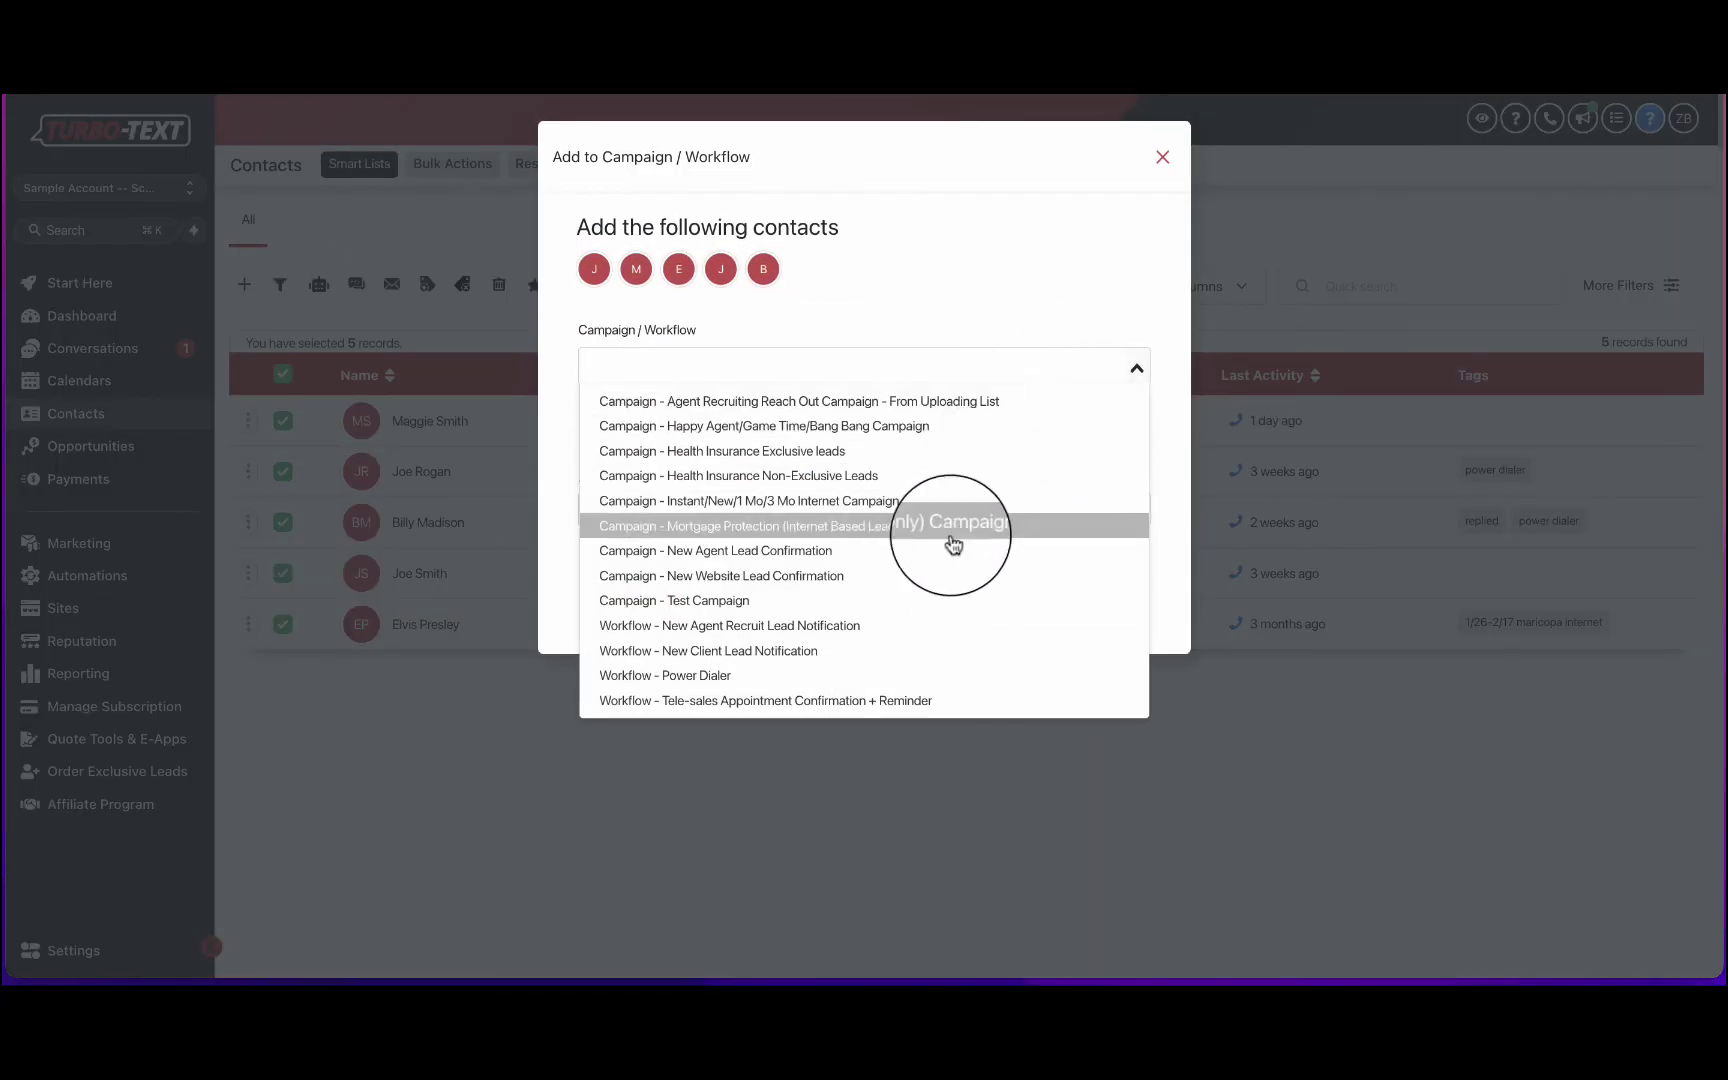
{"action": "left_click", "coordinate": [913, 600]}
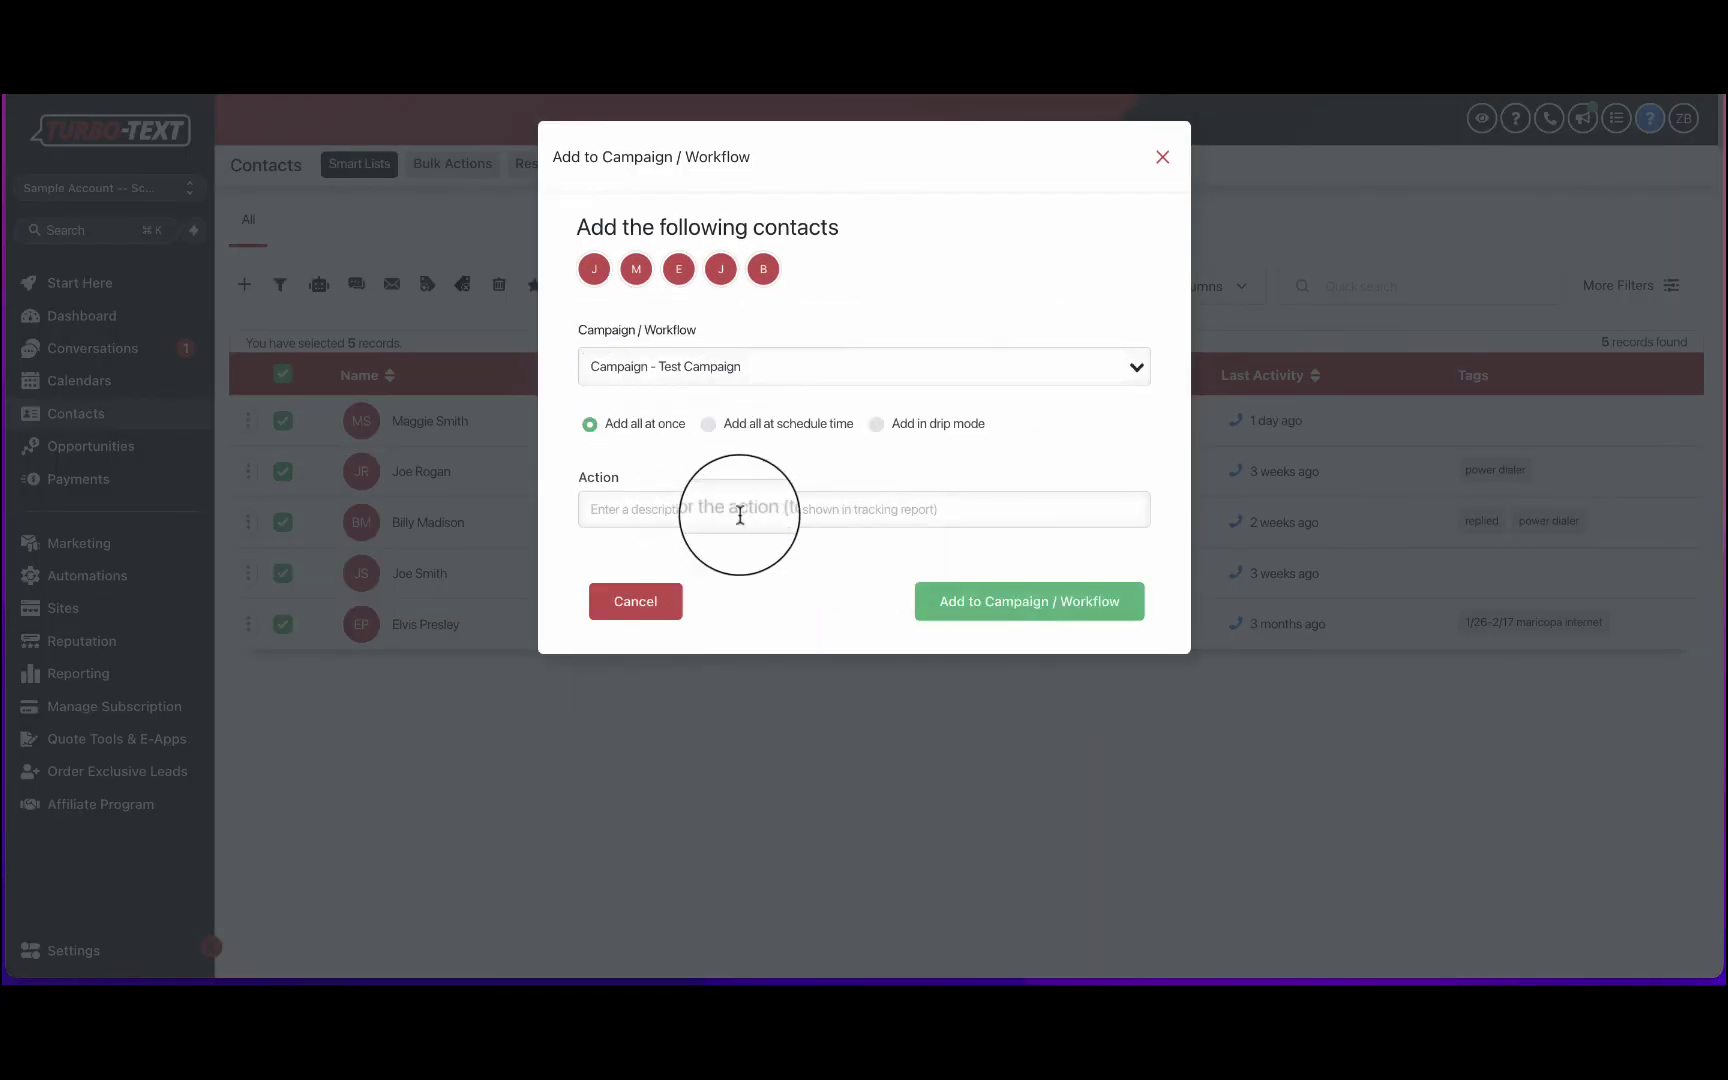
{"action": "left_click", "coordinate": [692, 506]}
{"action": "type", "text": "1"}
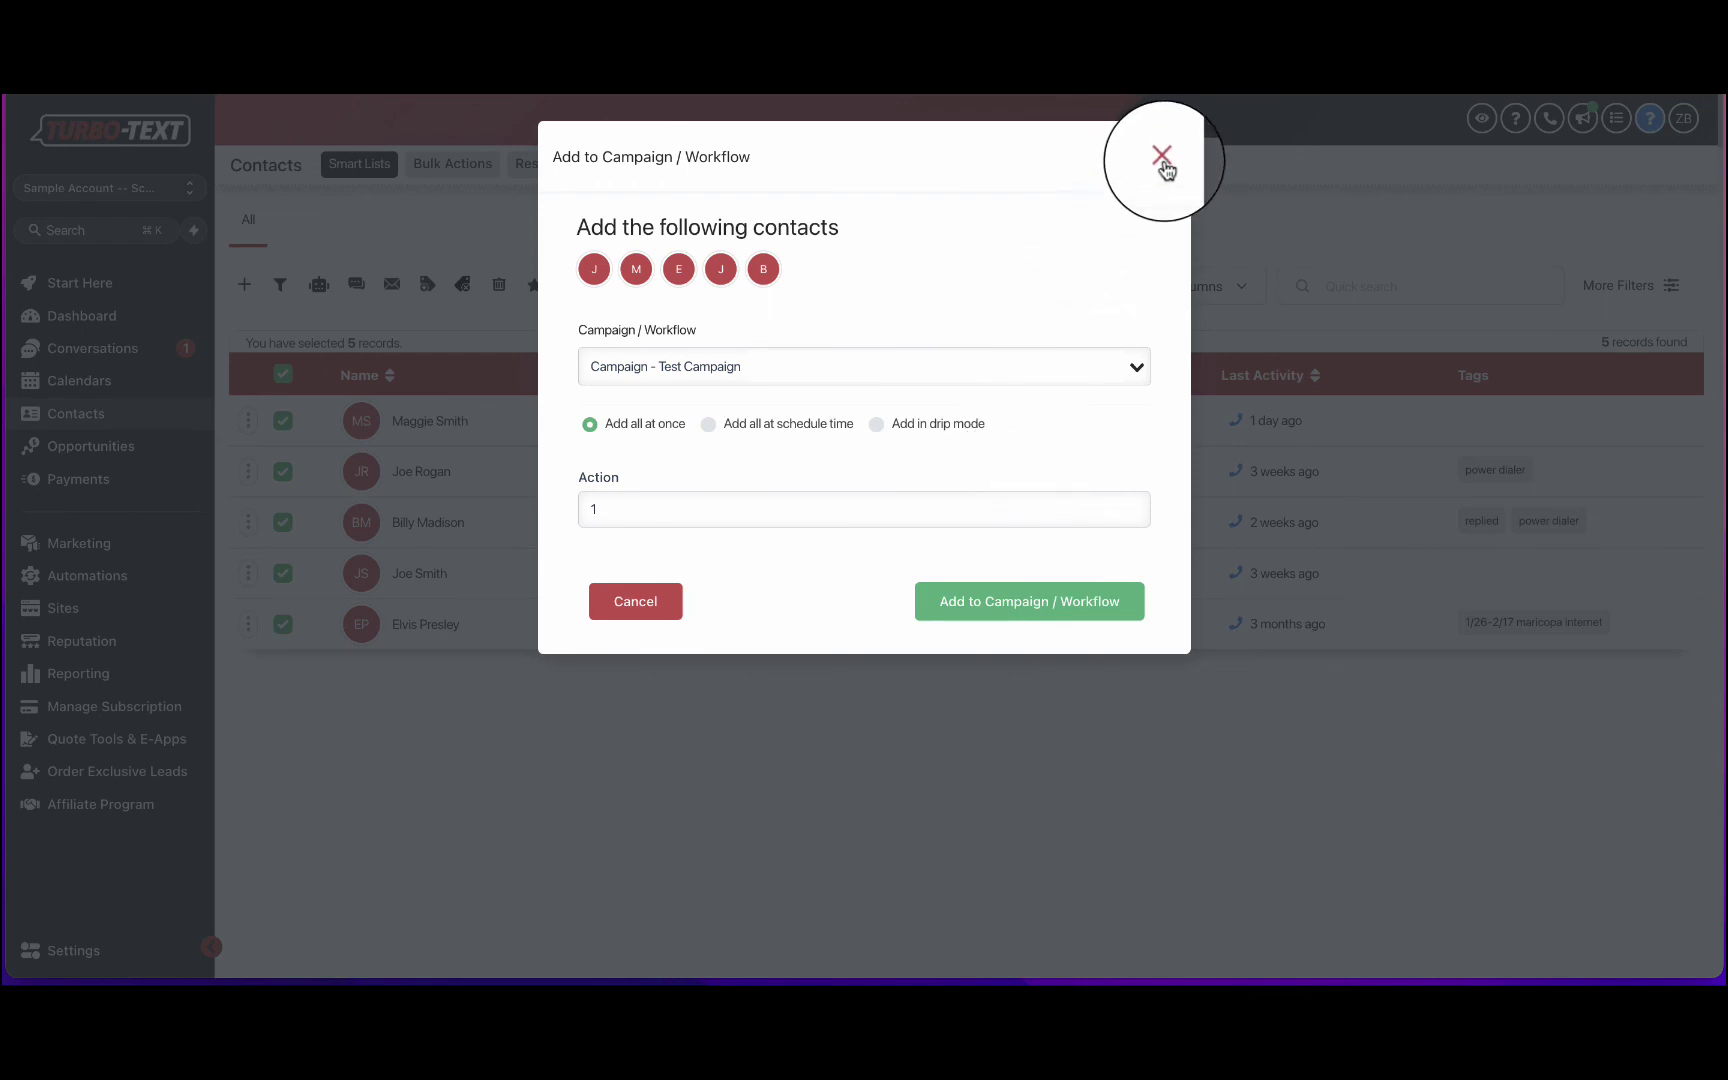
{"action": "left_click", "coordinate": [1161, 156]}
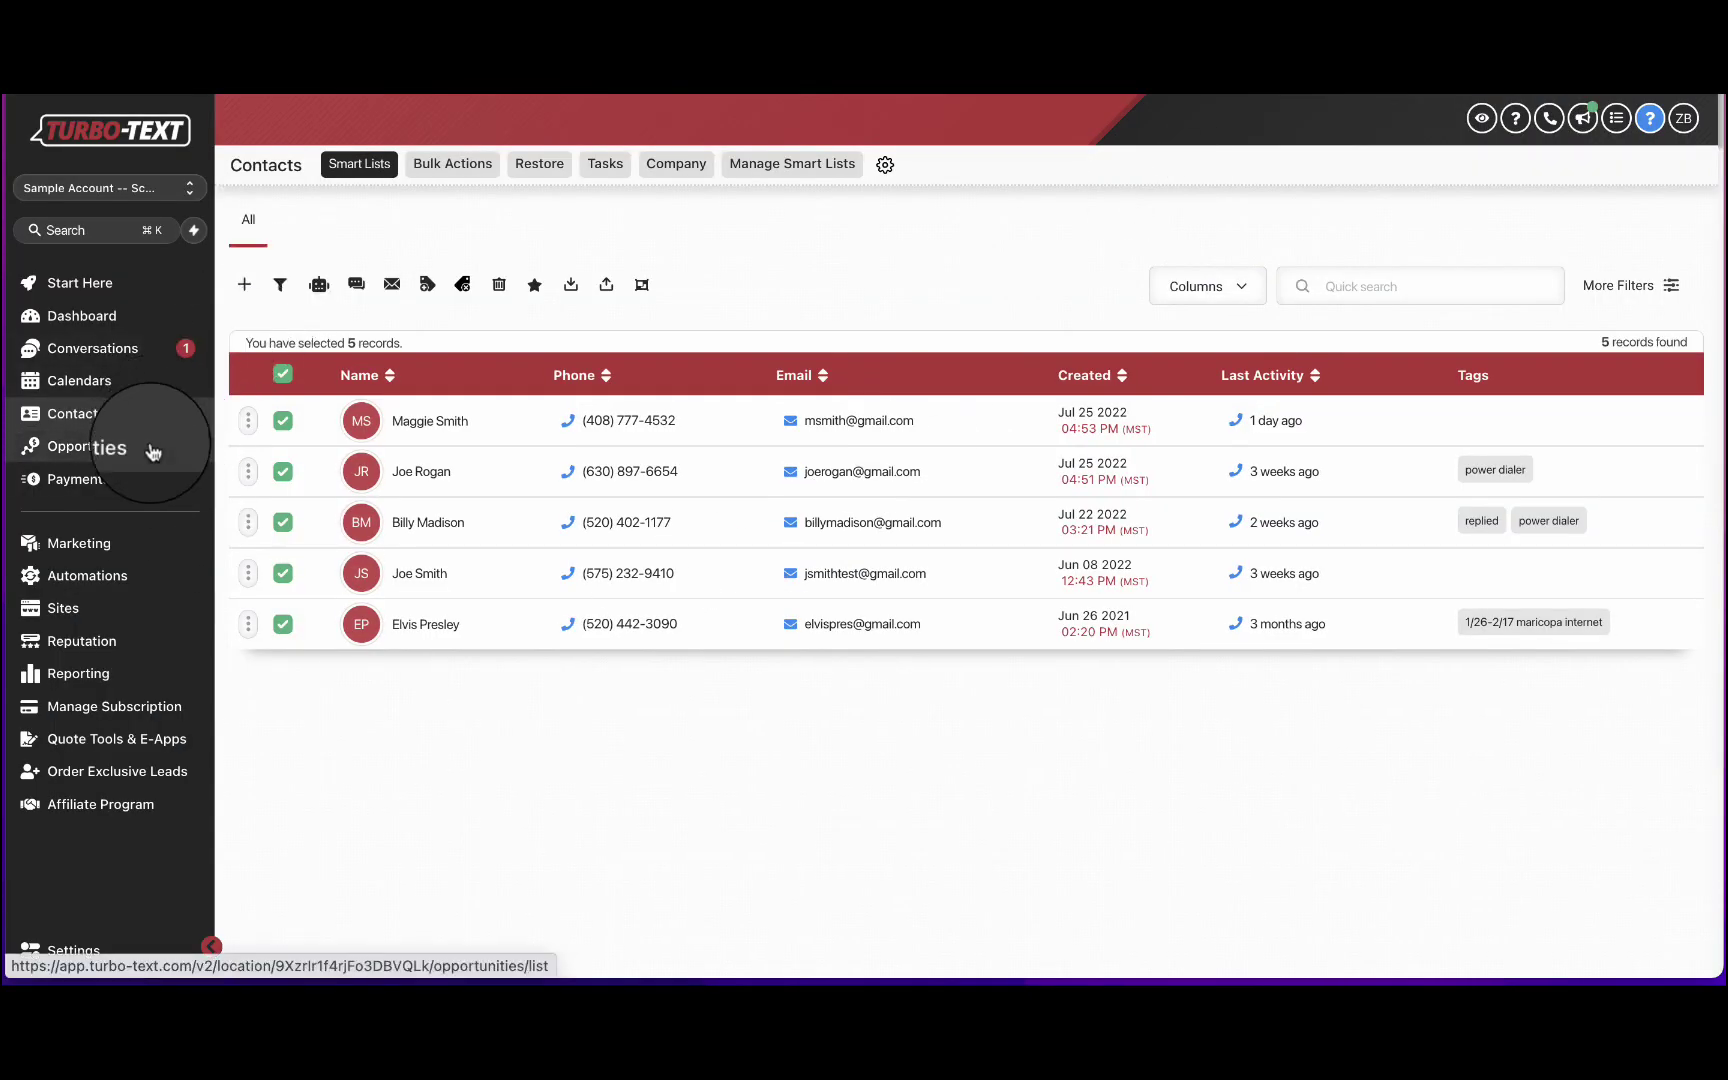
- Show the list of automation campaigns again
{"action": "left_click", "coordinate": [127, 577]}
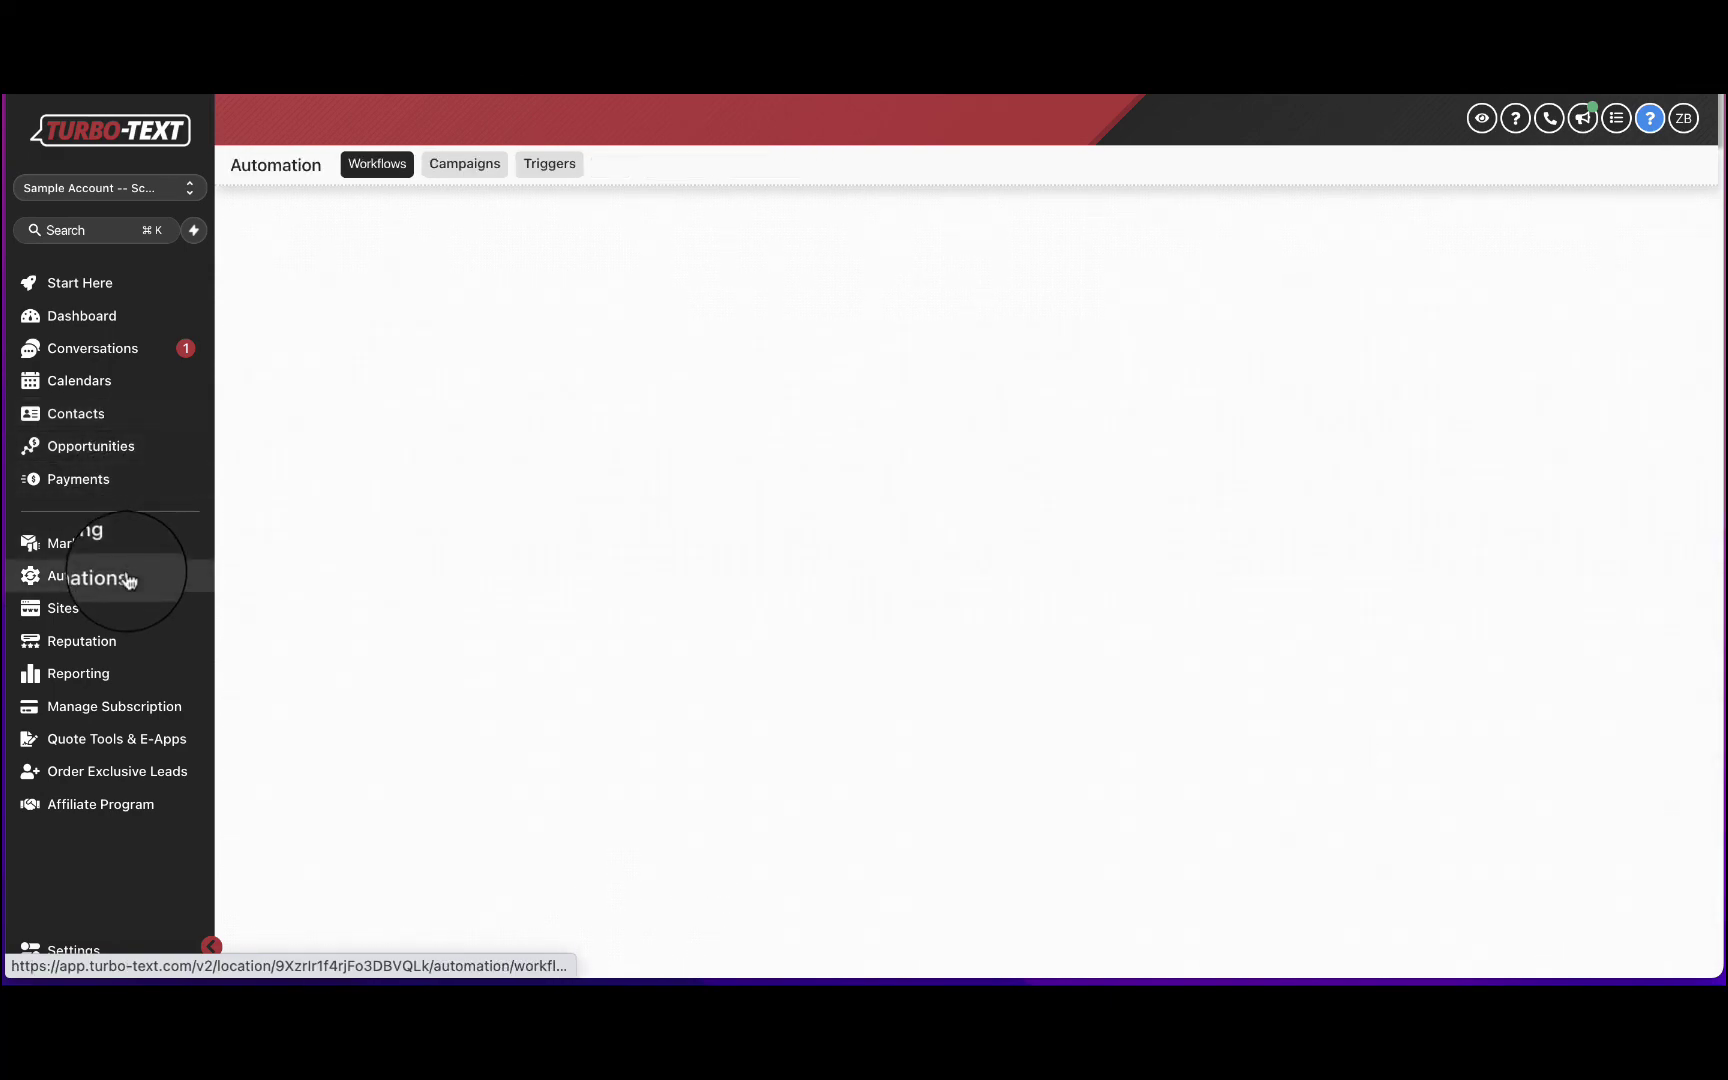
{"action": "left_click", "coordinate": [458, 164]}
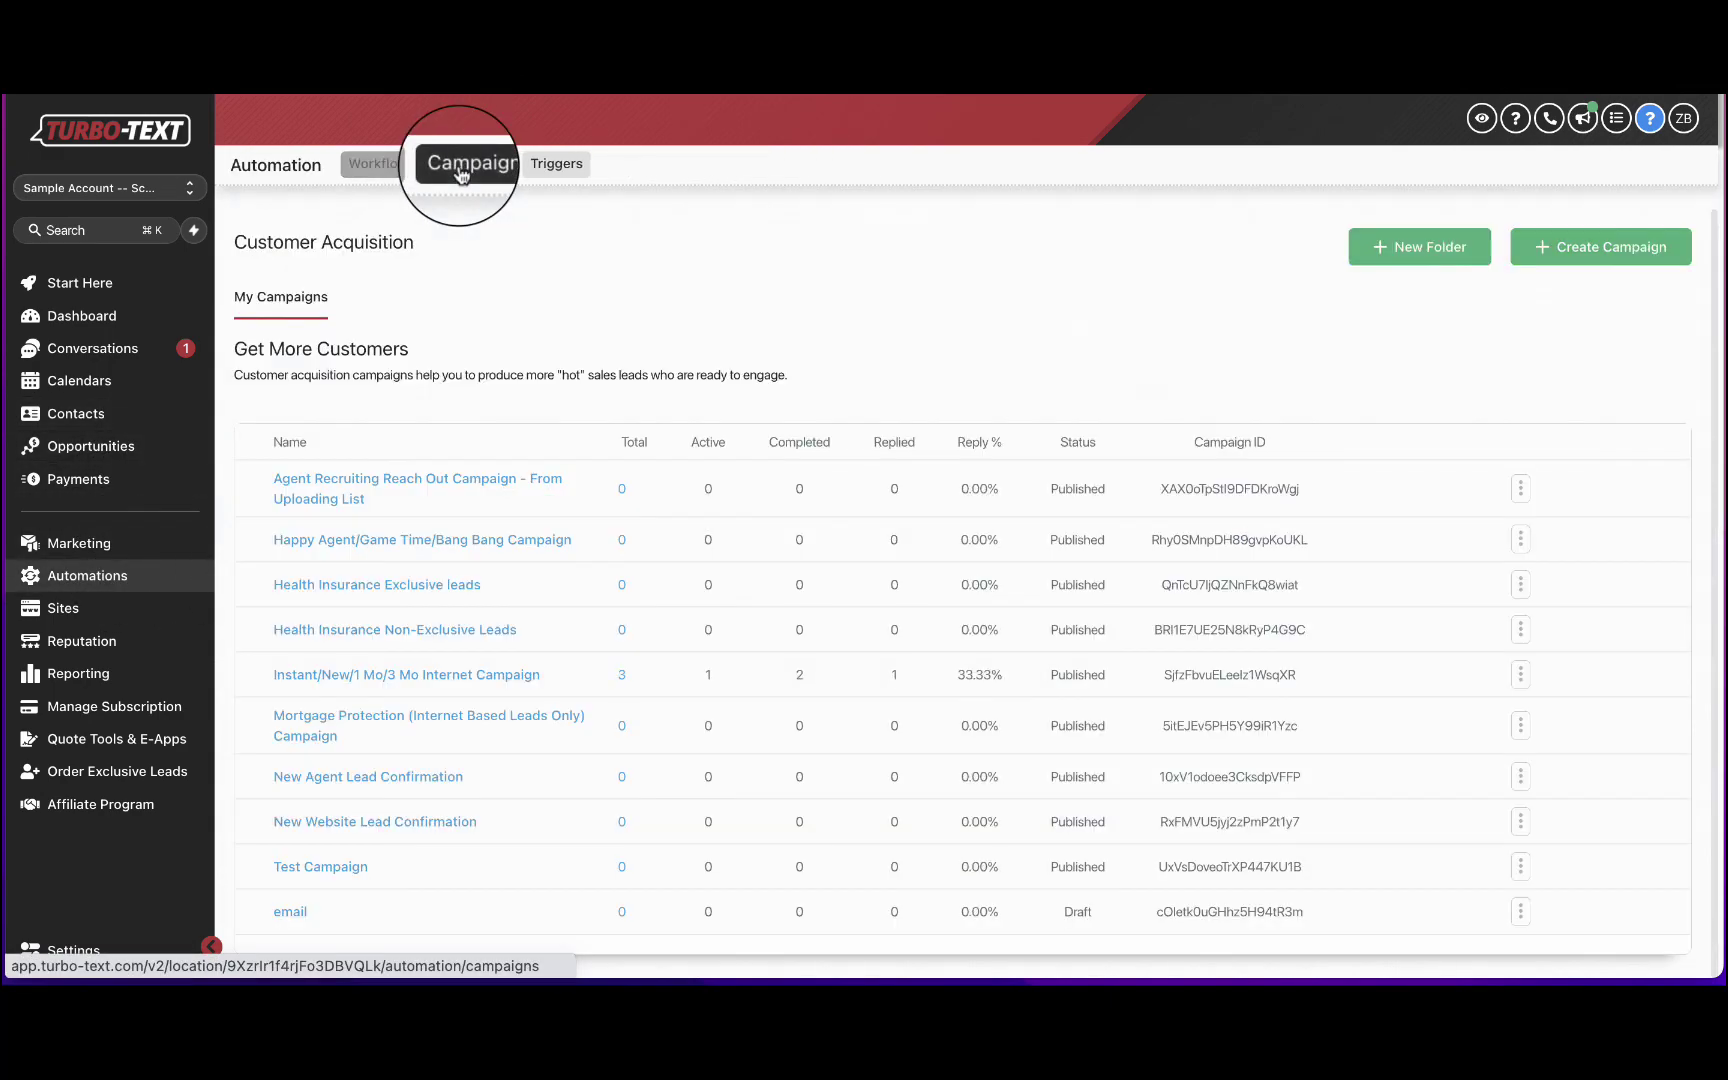